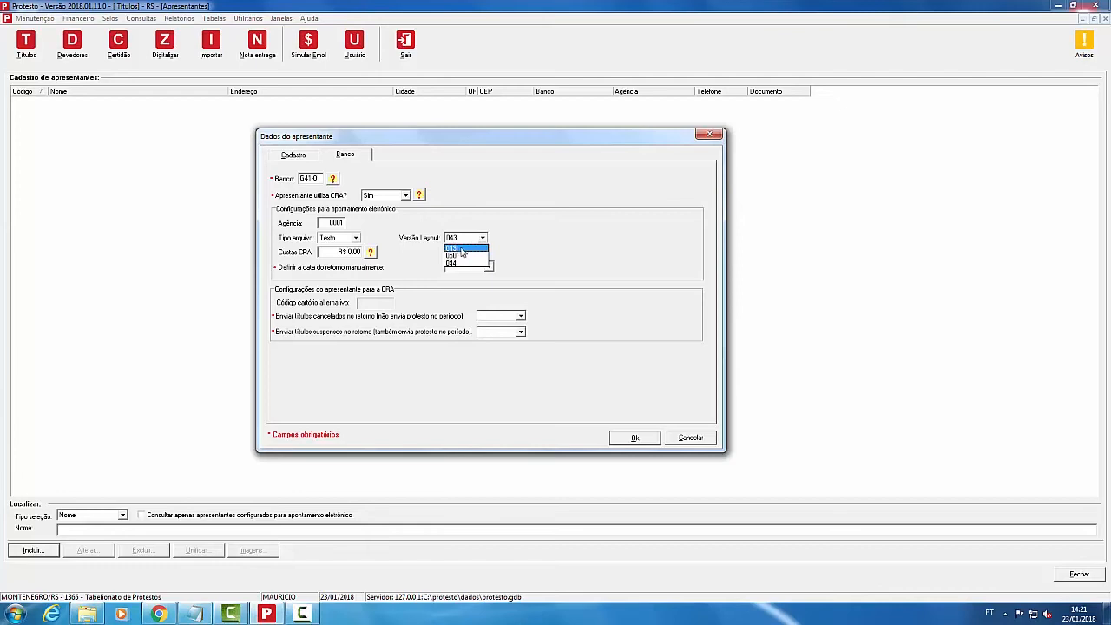
Step: Choose layout version 043 and enter R$ 8,00 as the presenter's CRA costs
click(462, 249)
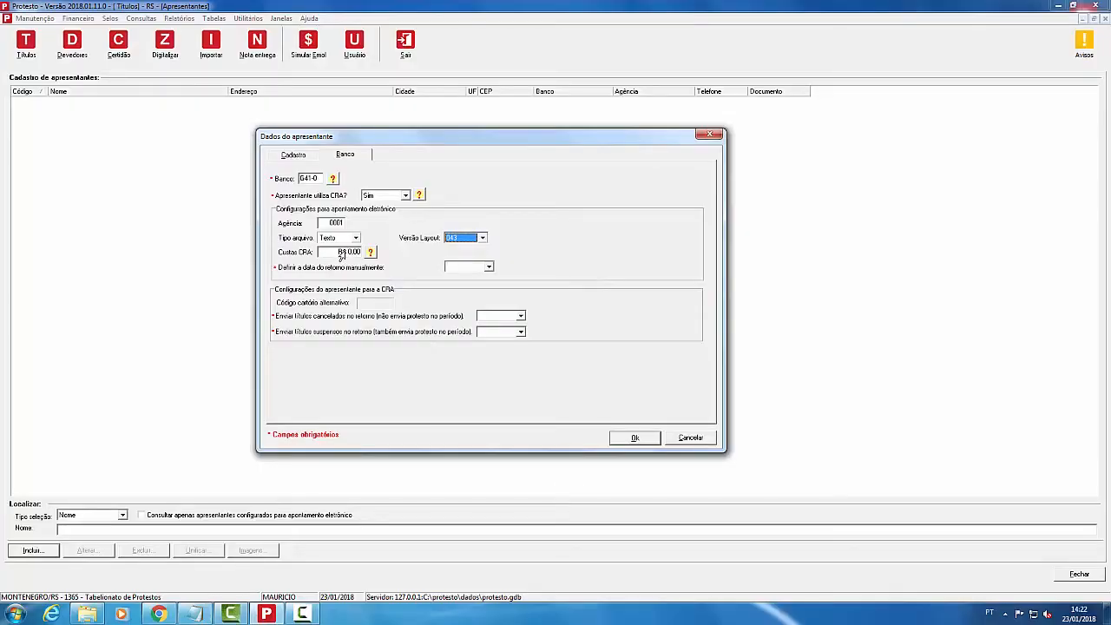
click(341, 256)
text(8)
mouse_move(337, 257)
Step: Set manual return date to Sim, cancelled titles Sim, suspended titles Não, and save the presenter
click(477, 269)
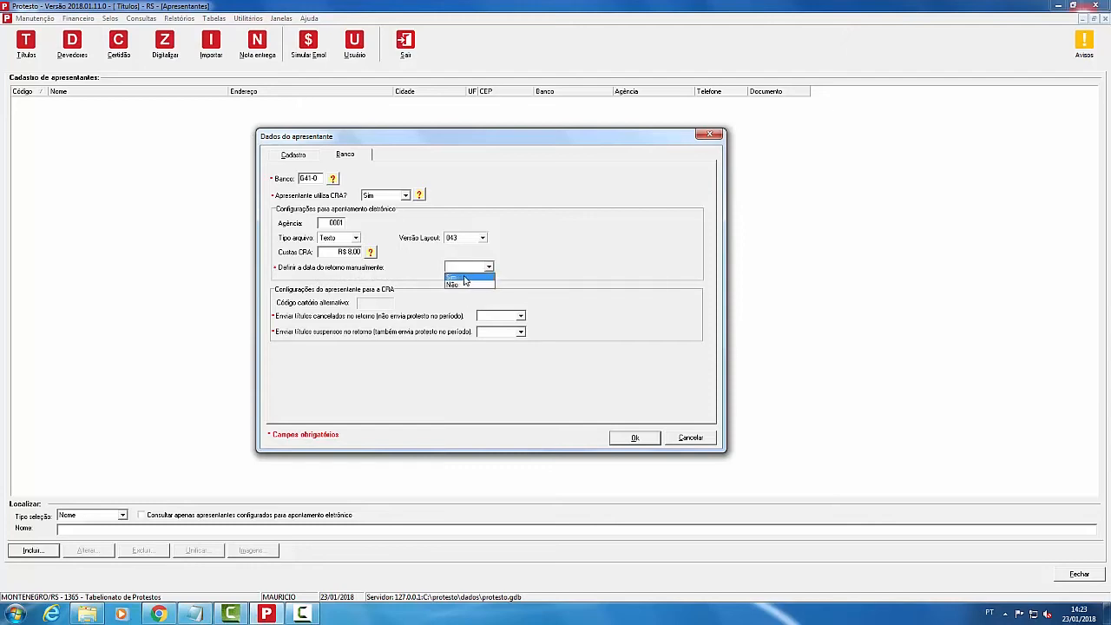
click(466, 278)
click(459, 270)
click(460, 286)
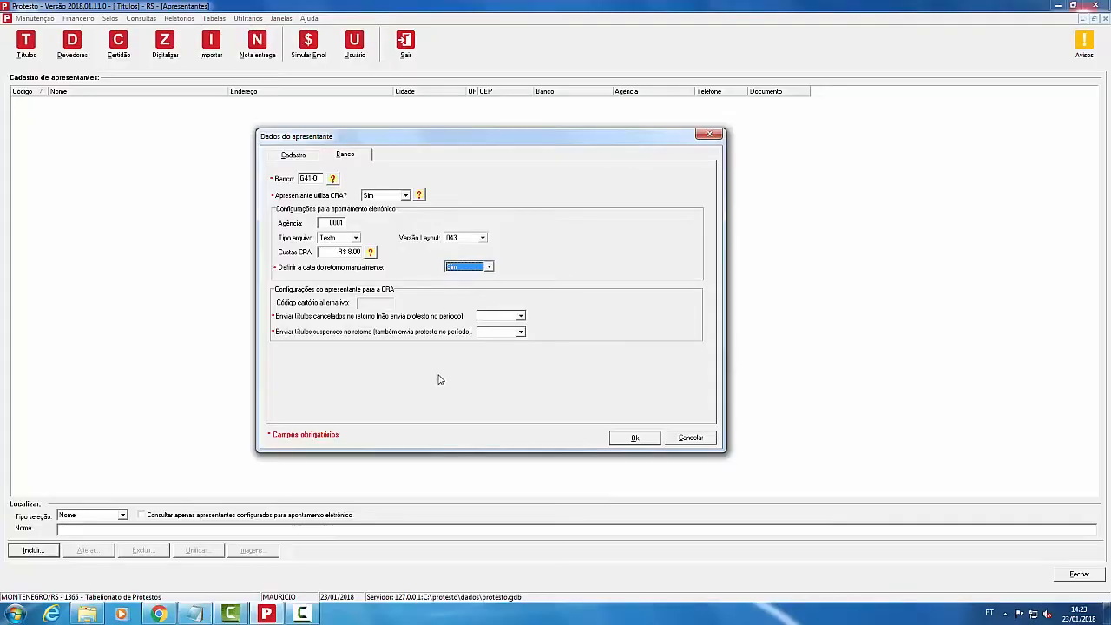
click(520, 317)
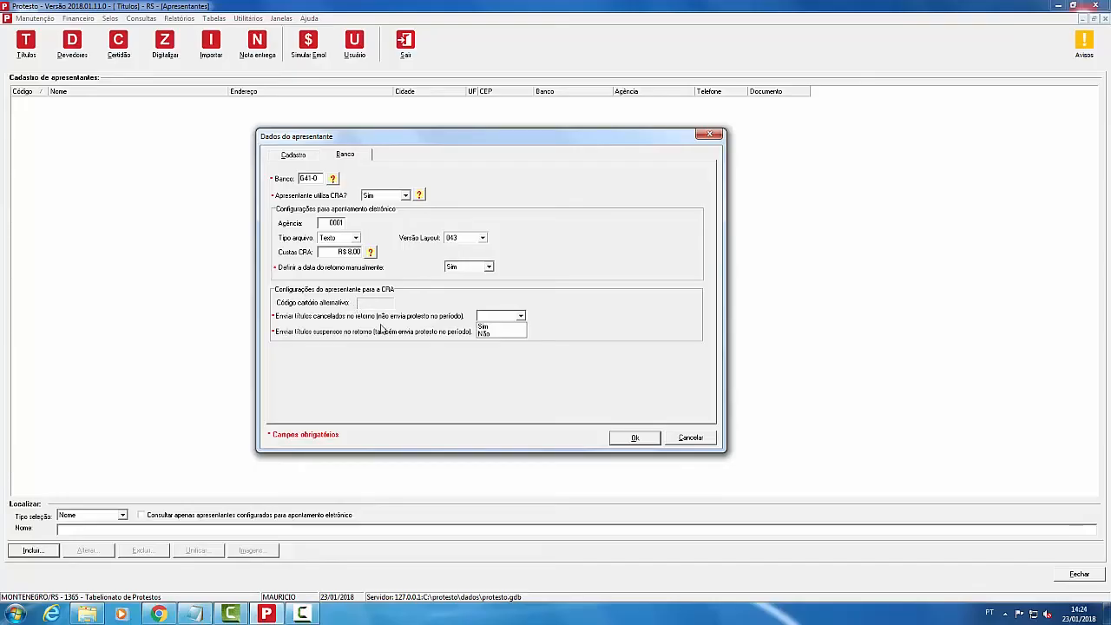
click(491, 327)
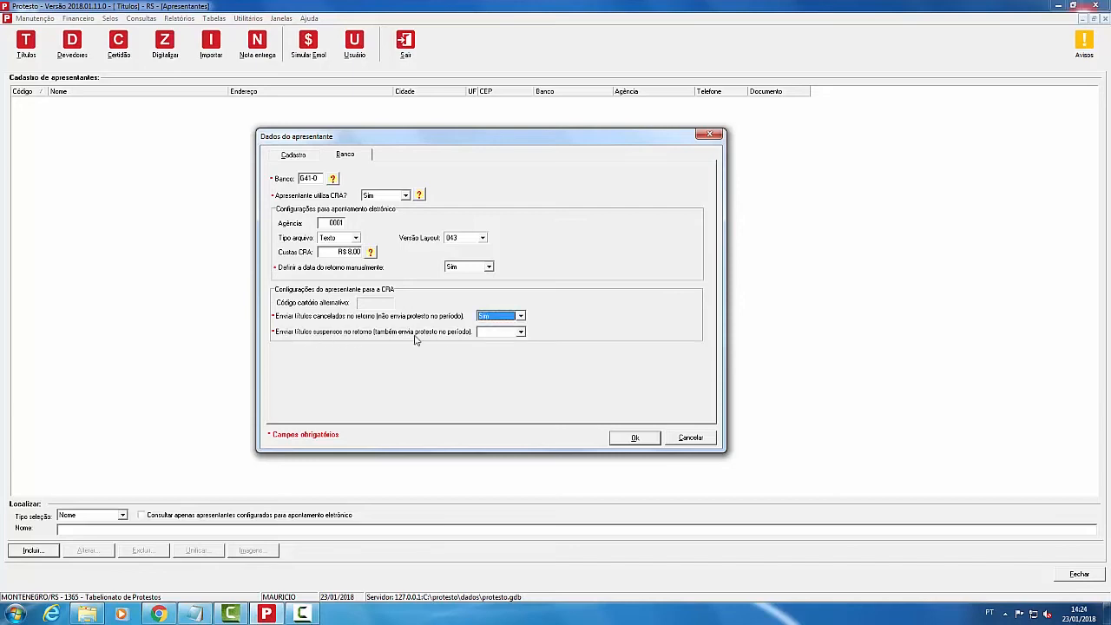
click(503, 334)
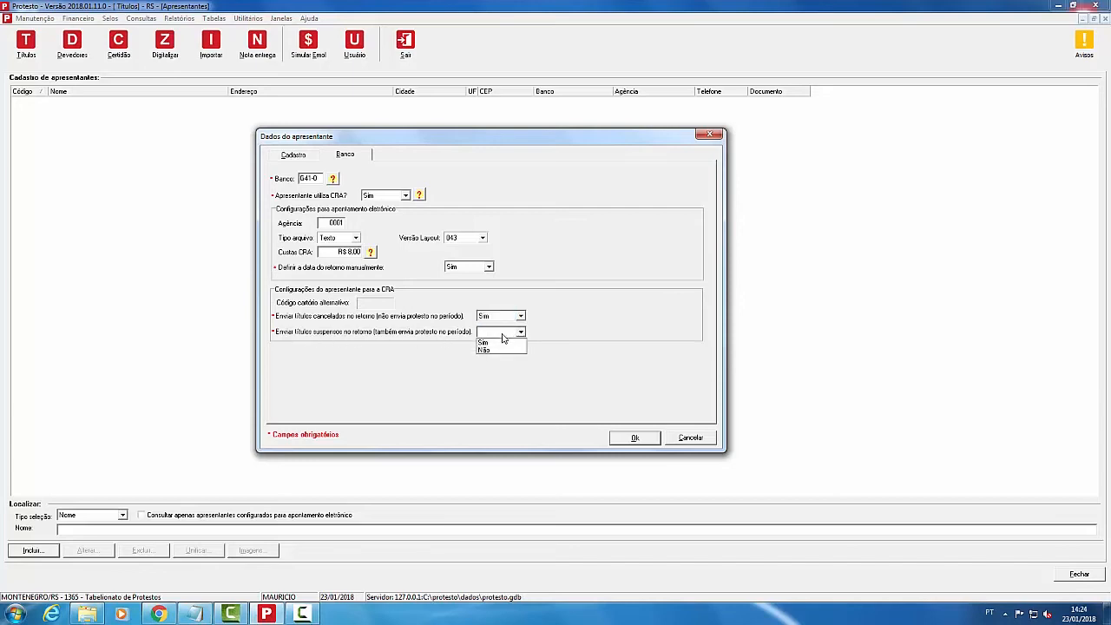
click(509, 351)
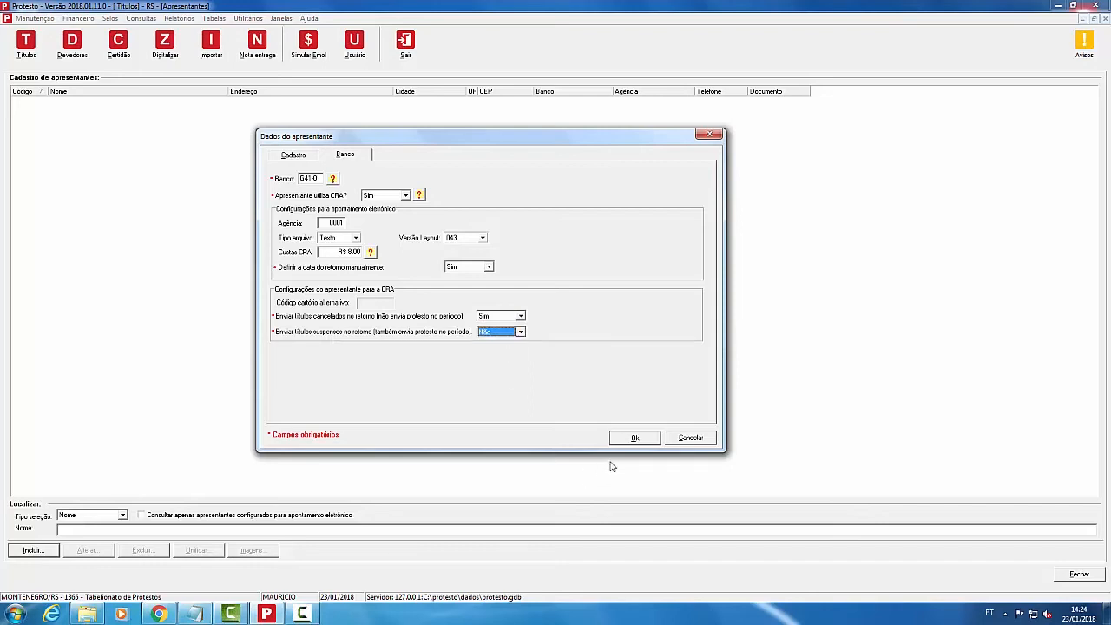
click(636, 437)
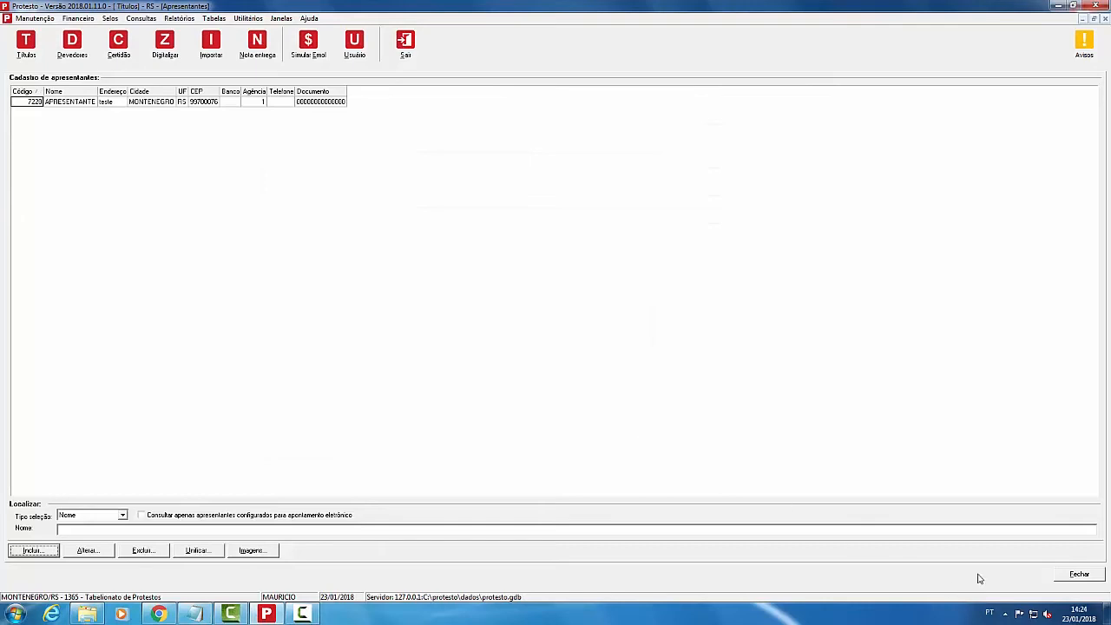
Step: Close the presenter register, check APRESENTANTE - Bc.: G410 in Apontamento Banco has no files, then close it
click(1072, 574)
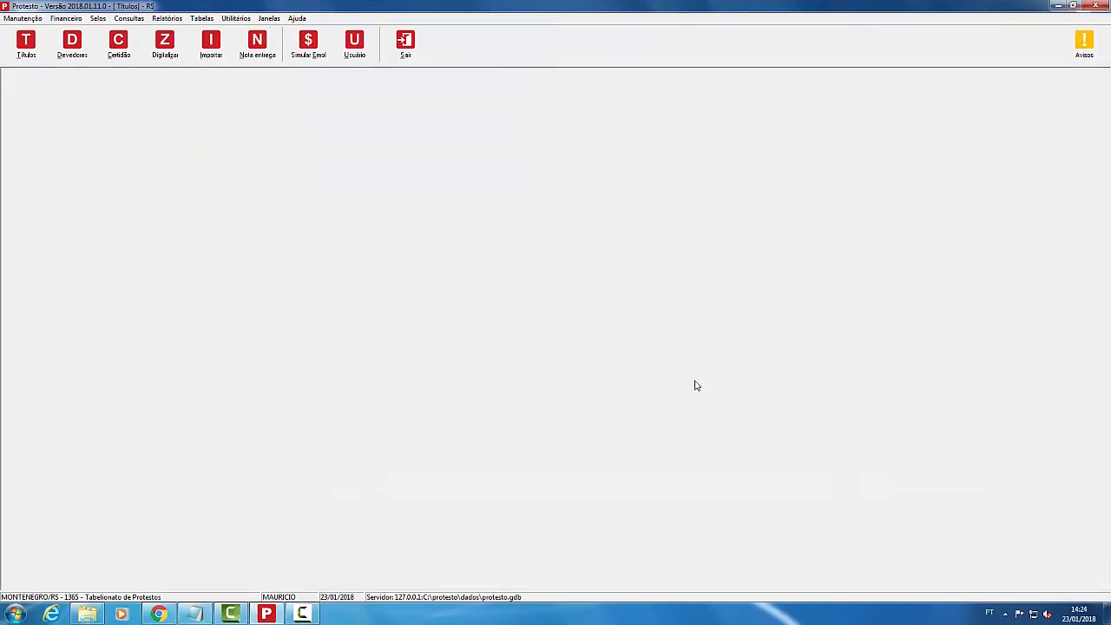
click(24, 17)
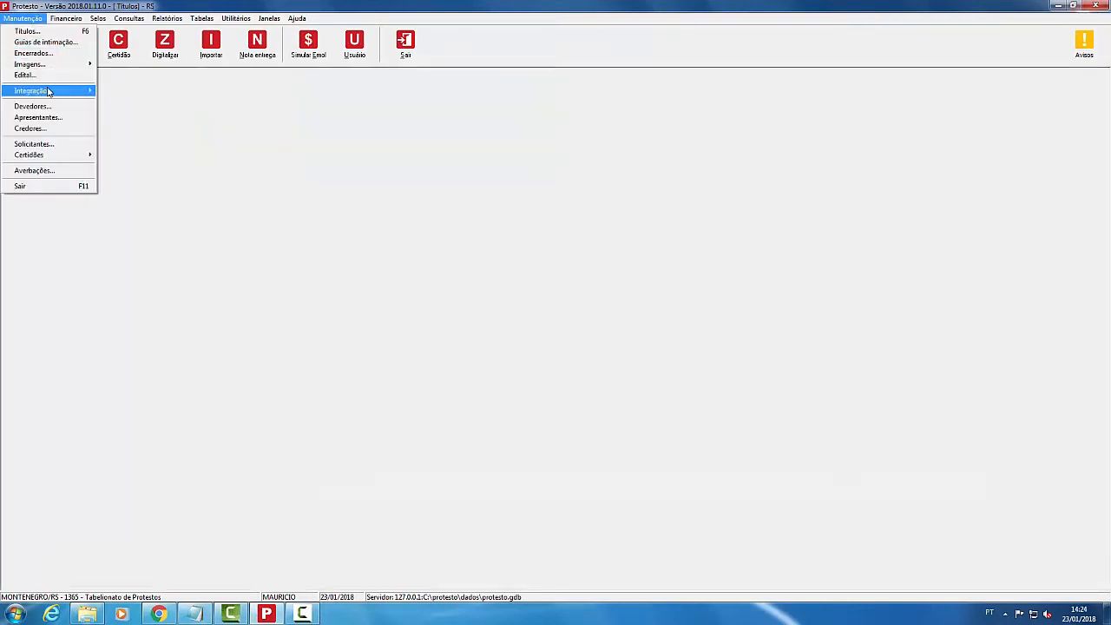
mouse_move(49, 91)
click(173, 93)
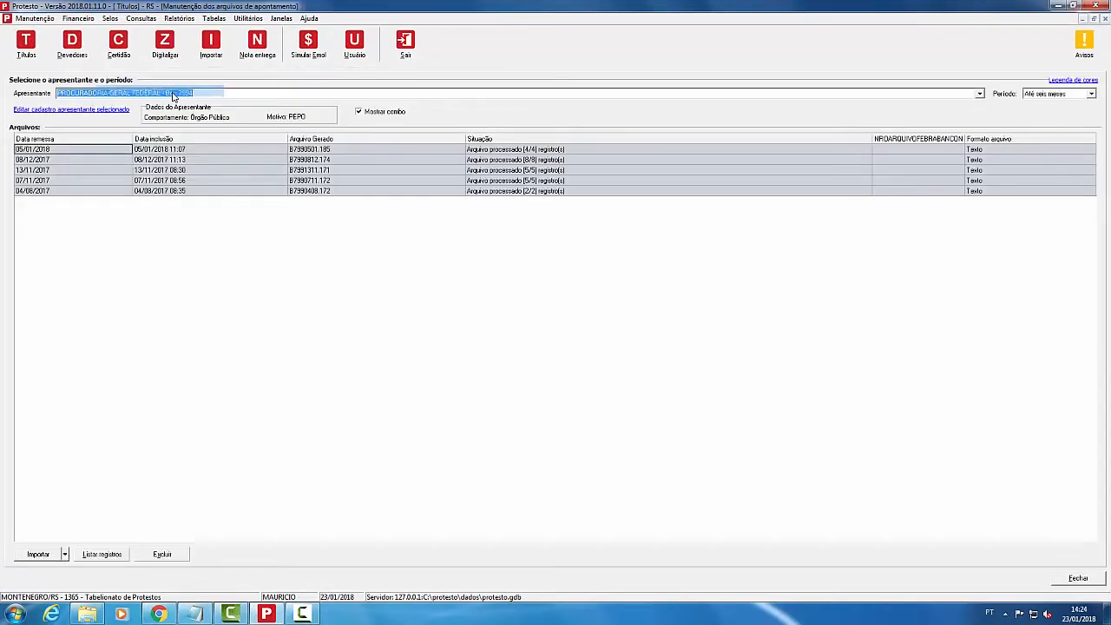
click(981, 94)
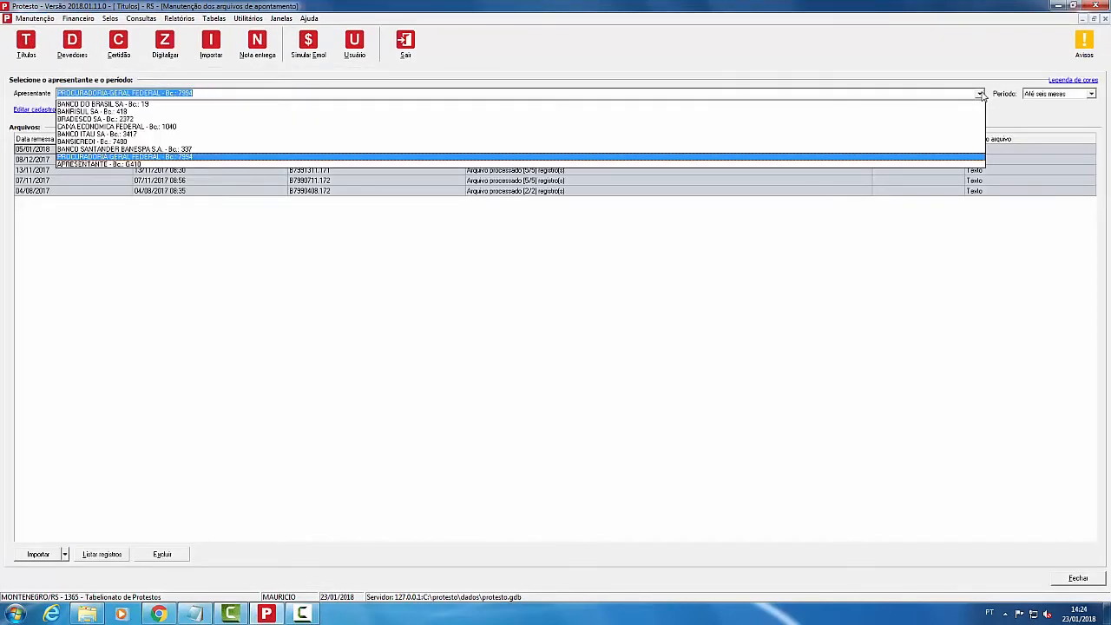
click(126, 165)
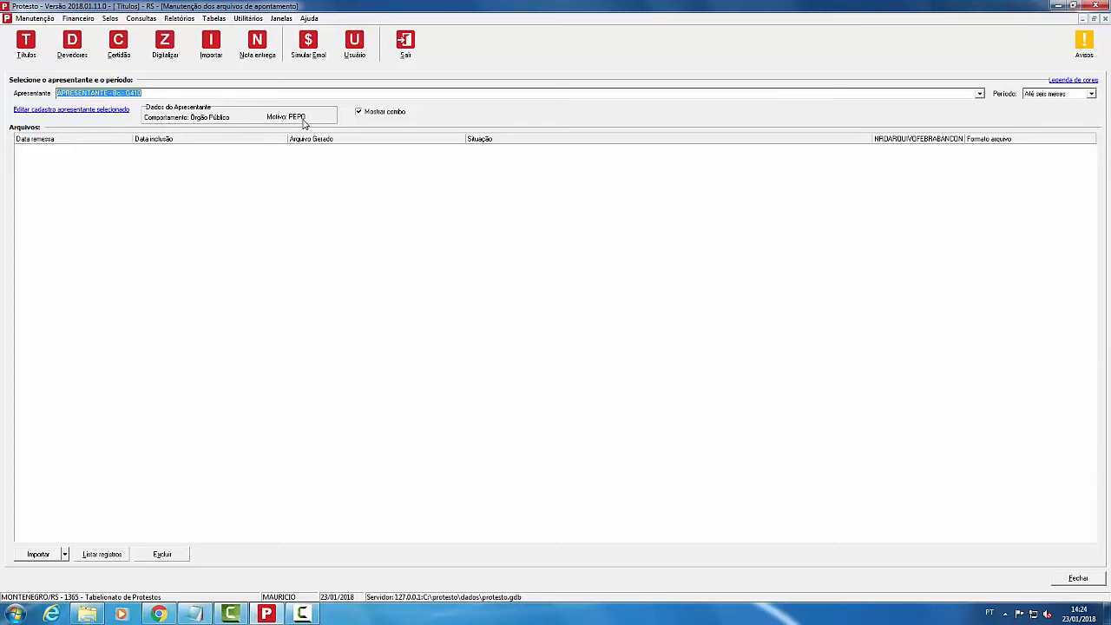
click(1105, 18)
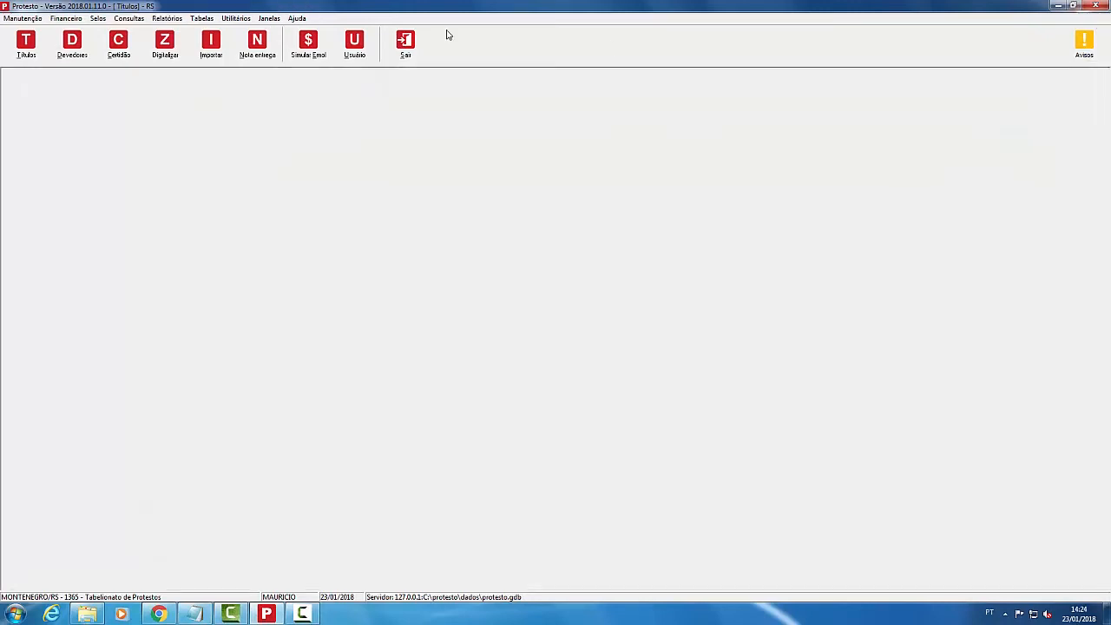
click(22, 18)
mouse_move(43, 96)
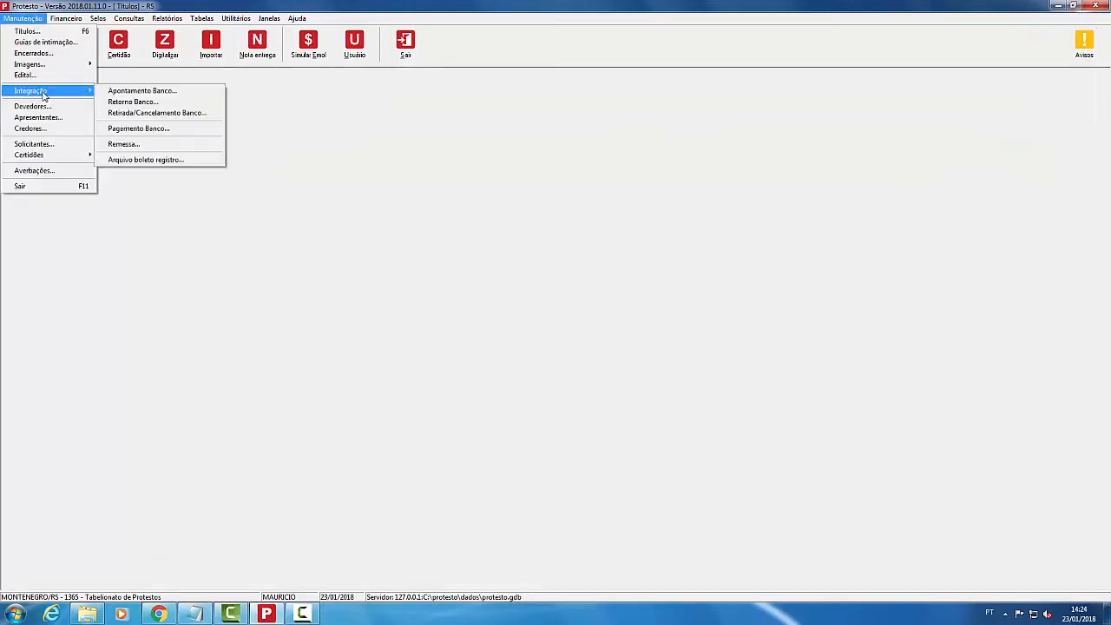
click(135, 103)
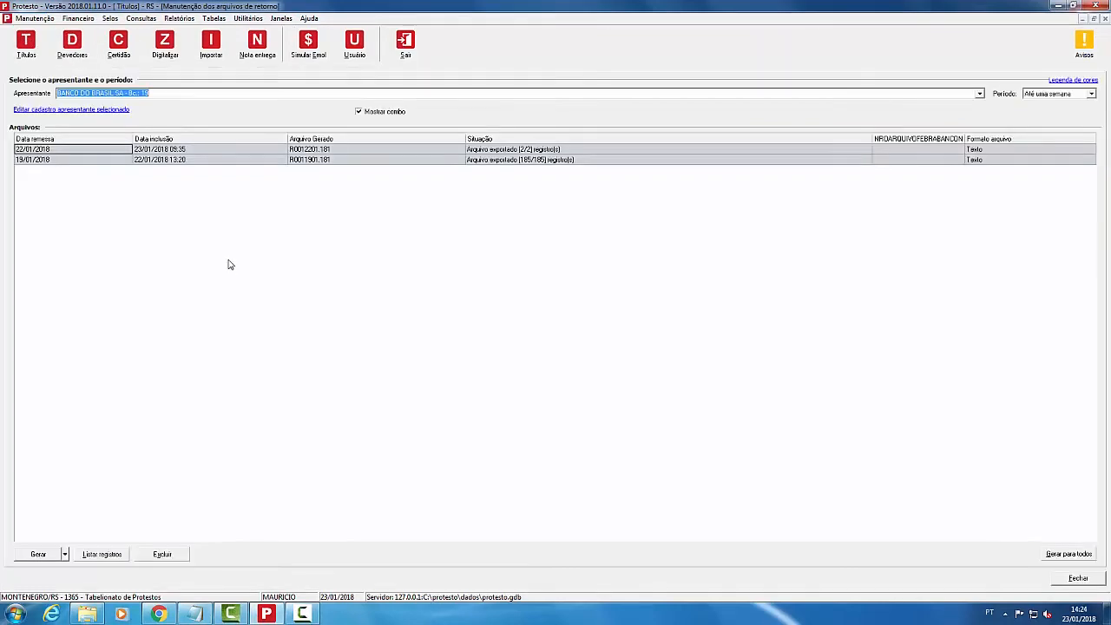
click(39, 555)
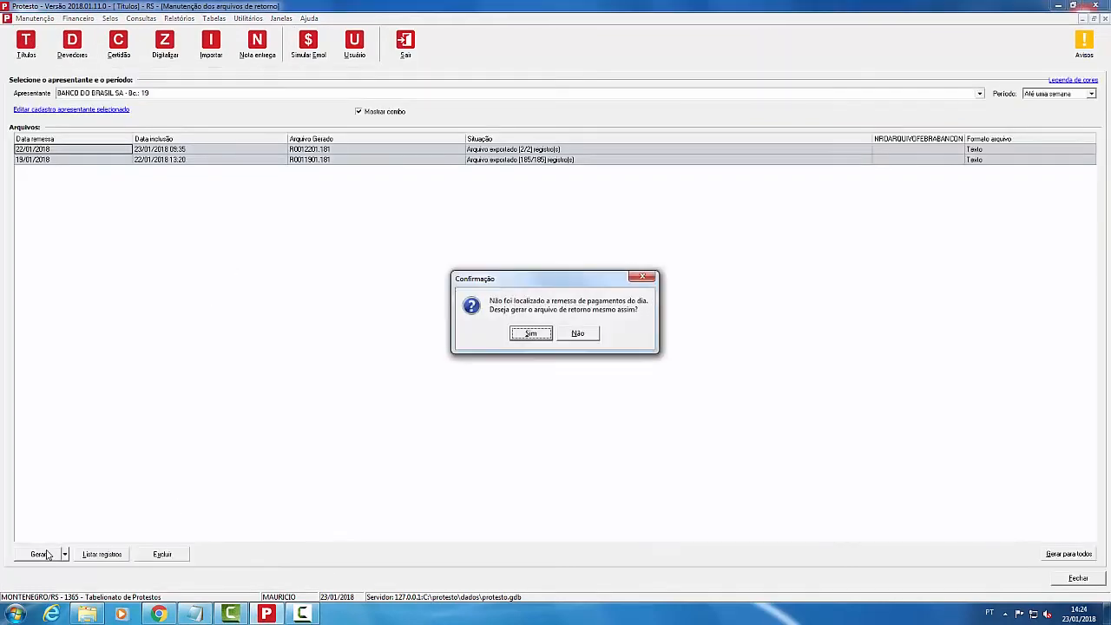
click(529, 335)
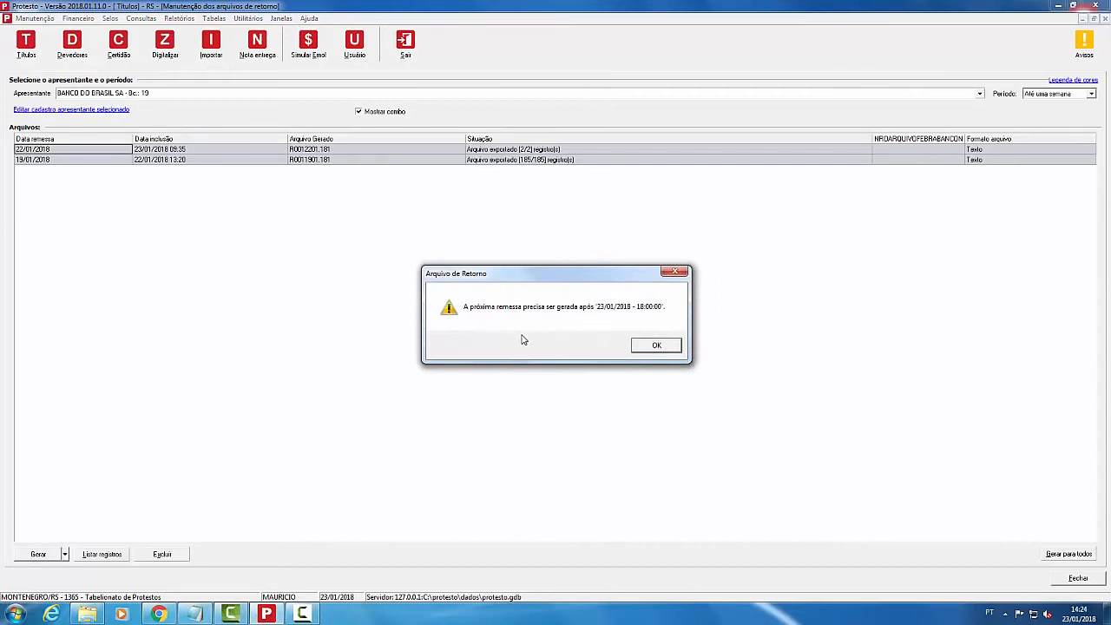
click(656, 345)
click(979, 94)
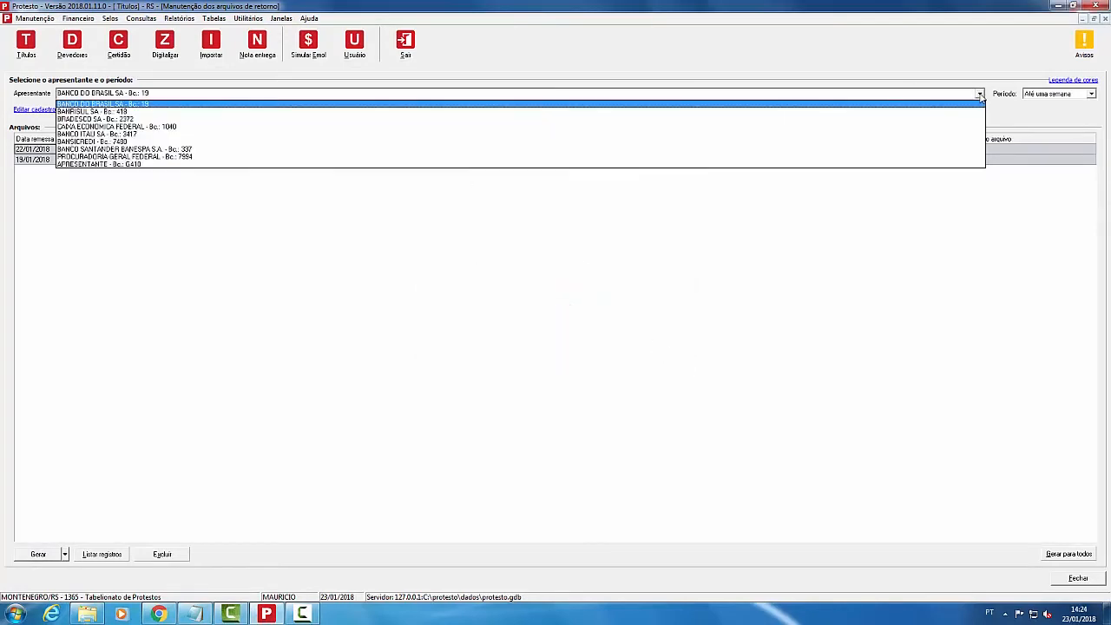
click(208, 164)
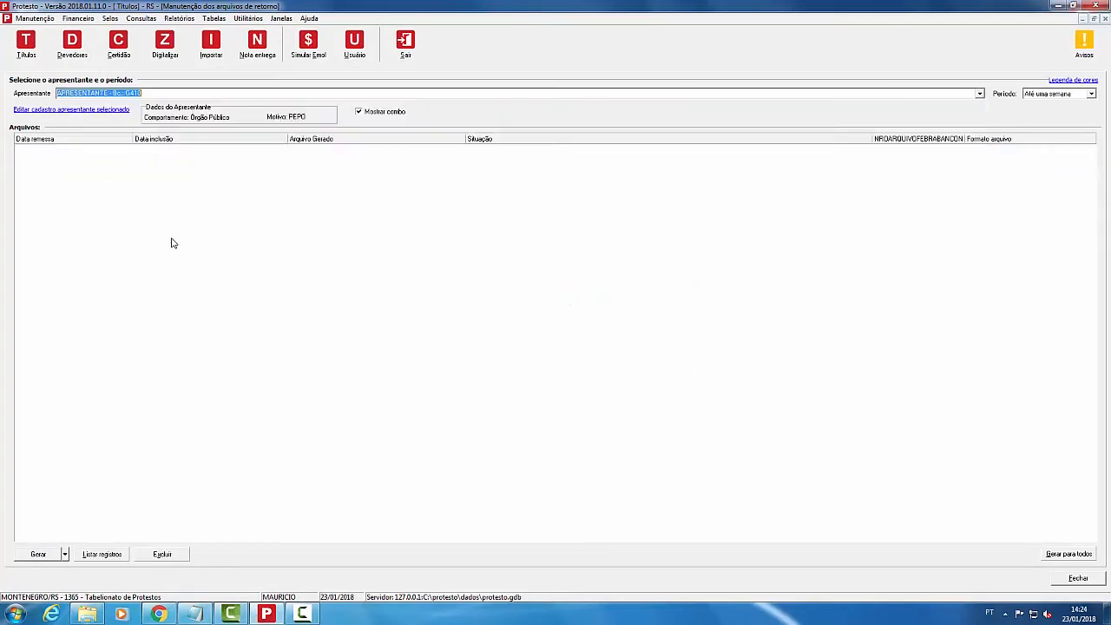
click(41, 555)
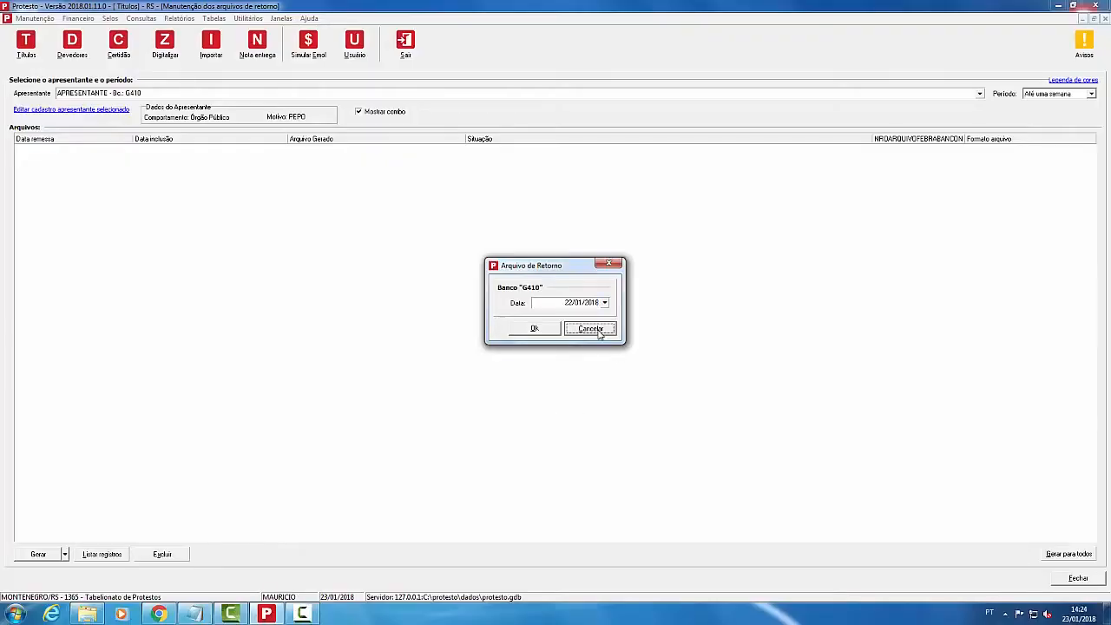
click(591, 329)
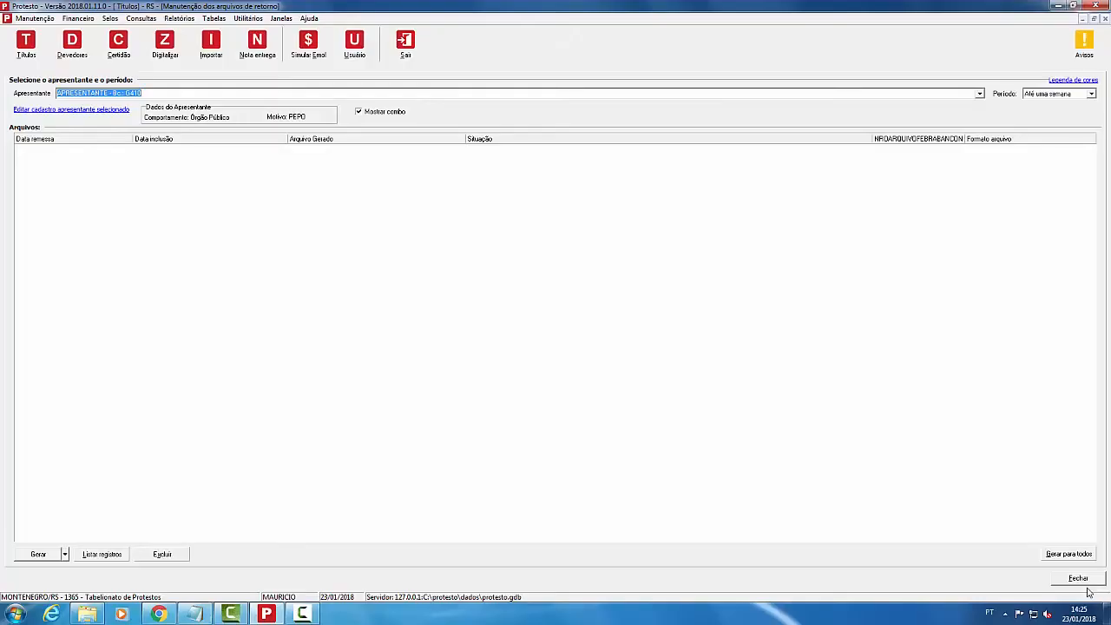
click(1085, 583)
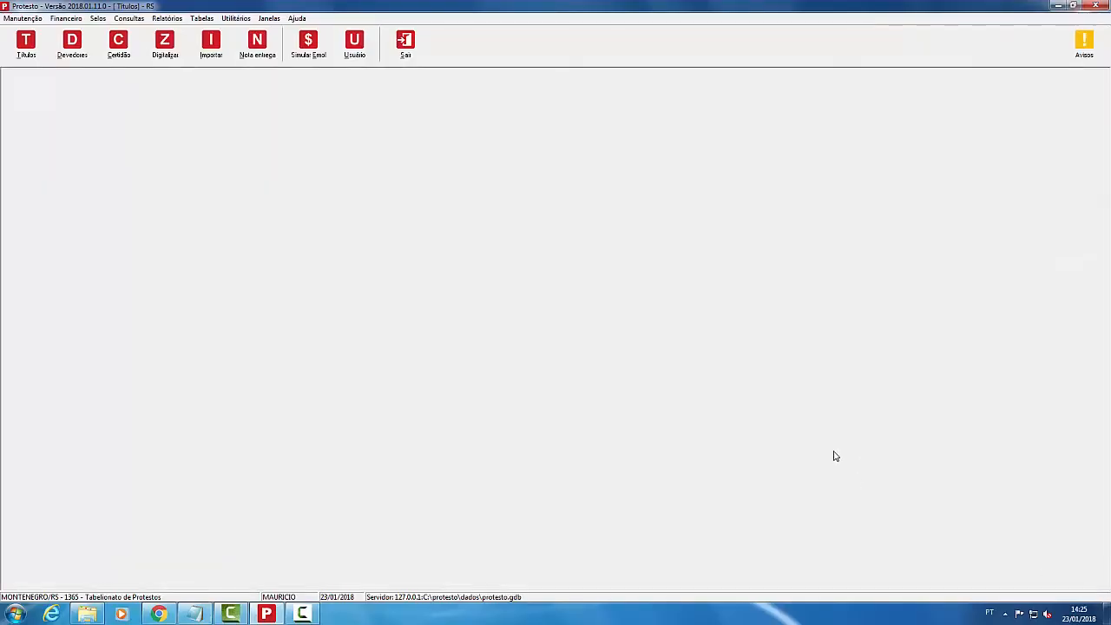
Step: List today's issued receipts with all document types included
click(75, 21)
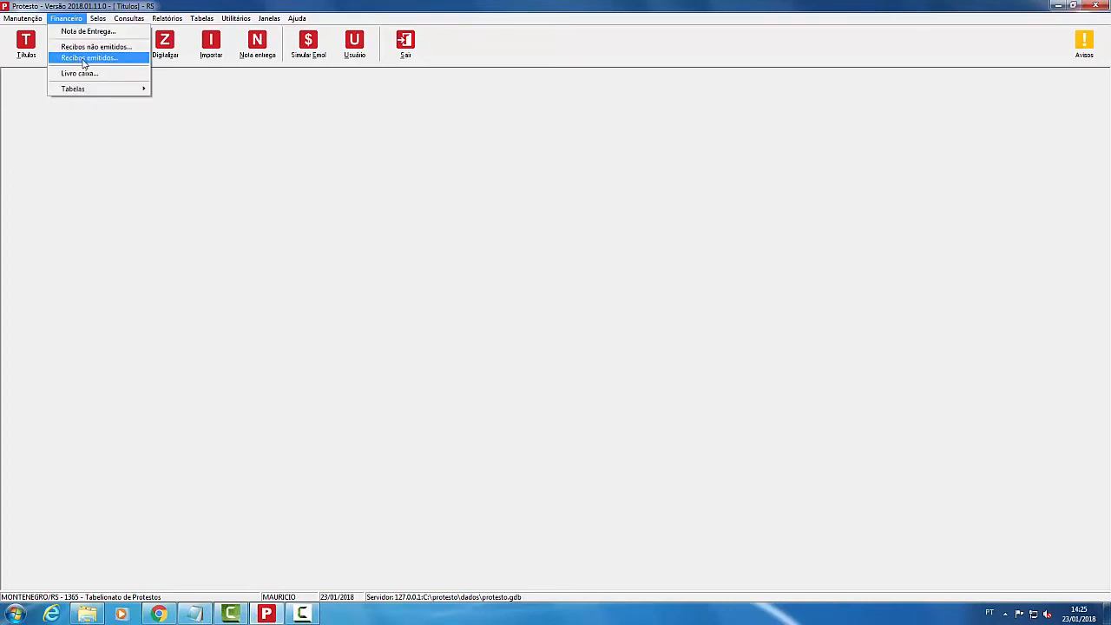
click(84, 58)
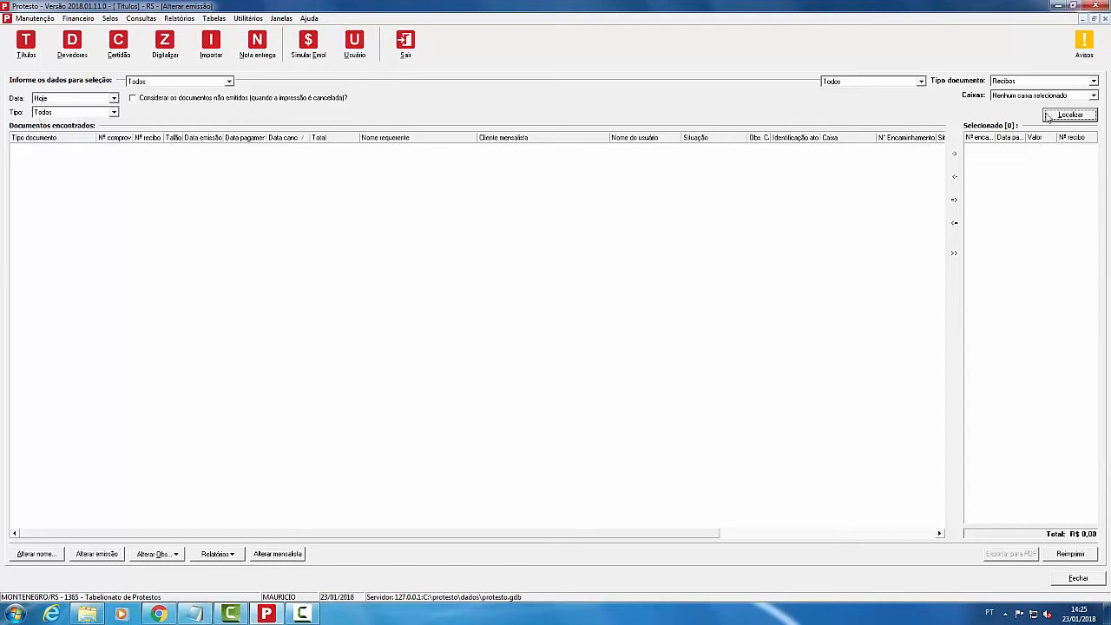
click(84, 114)
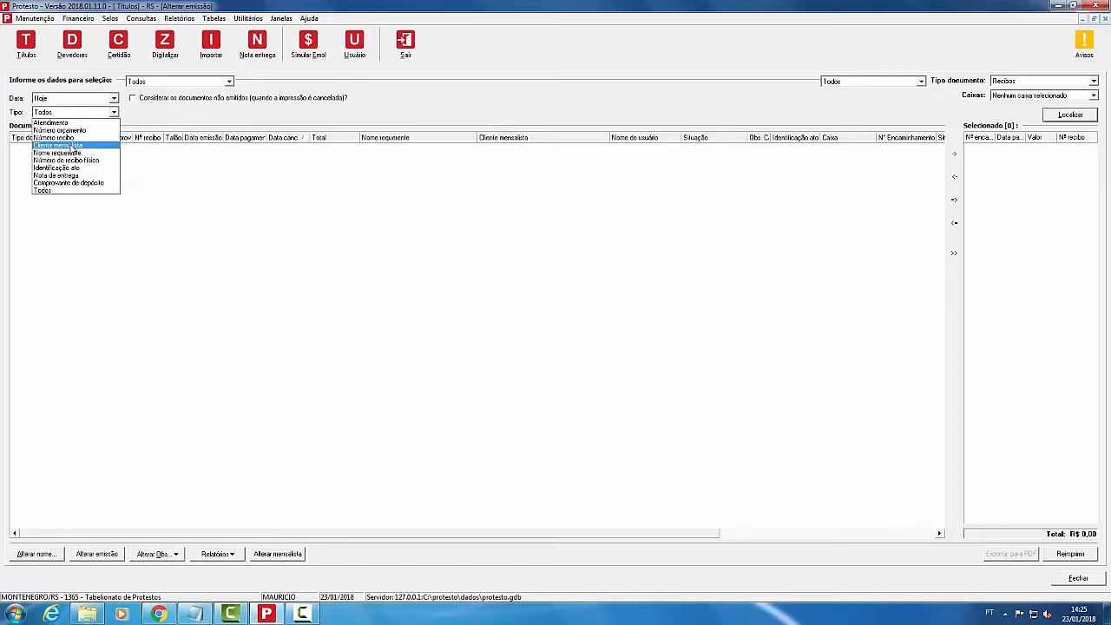
click(44, 191)
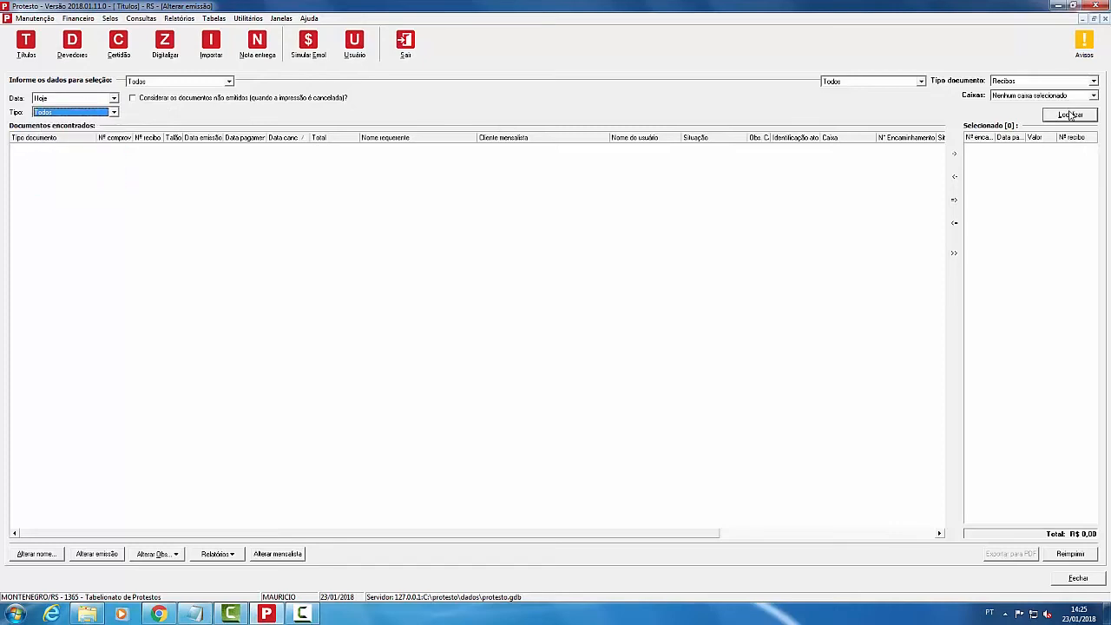
click(1070, 115)
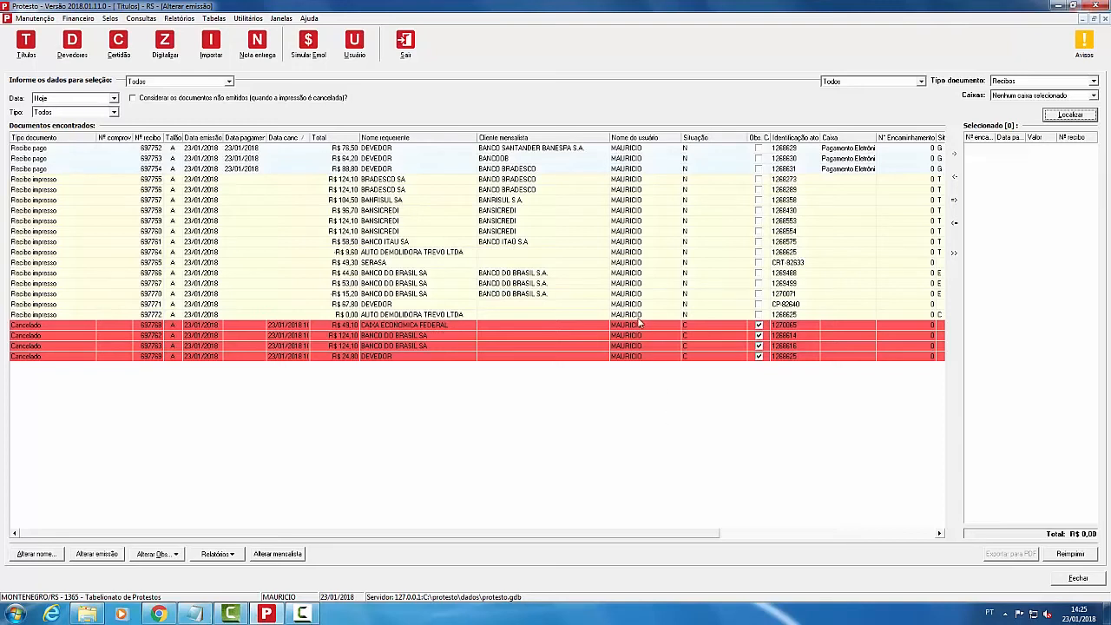
Step: Move Bradesco SA receipt 697755 (R$ 124,10) into the Selecionado list
click(372, 346)
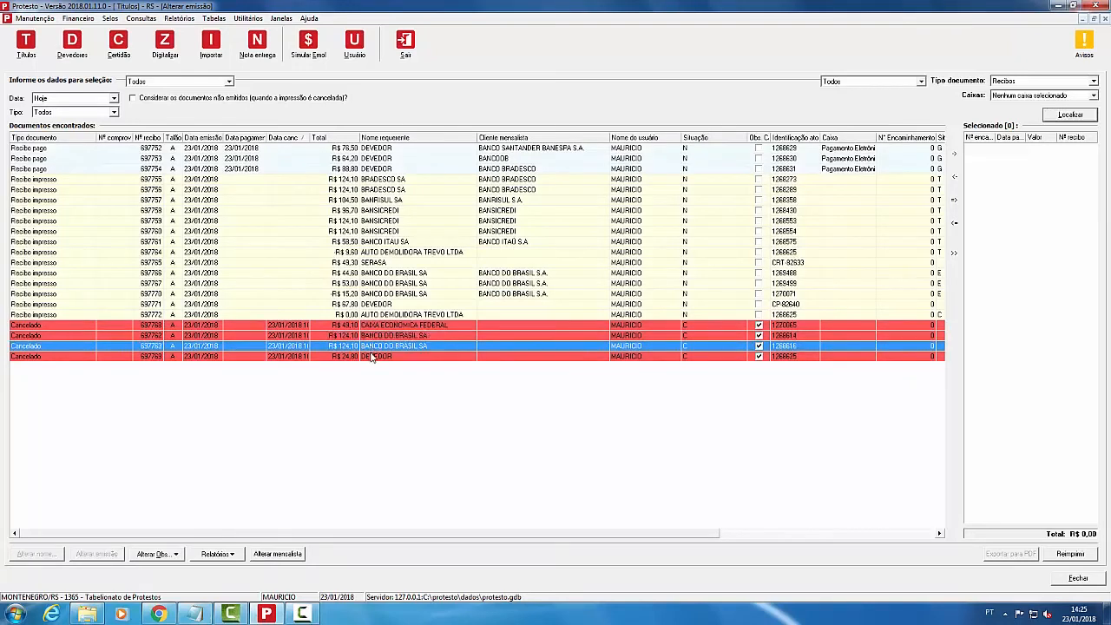
click(371, 357)
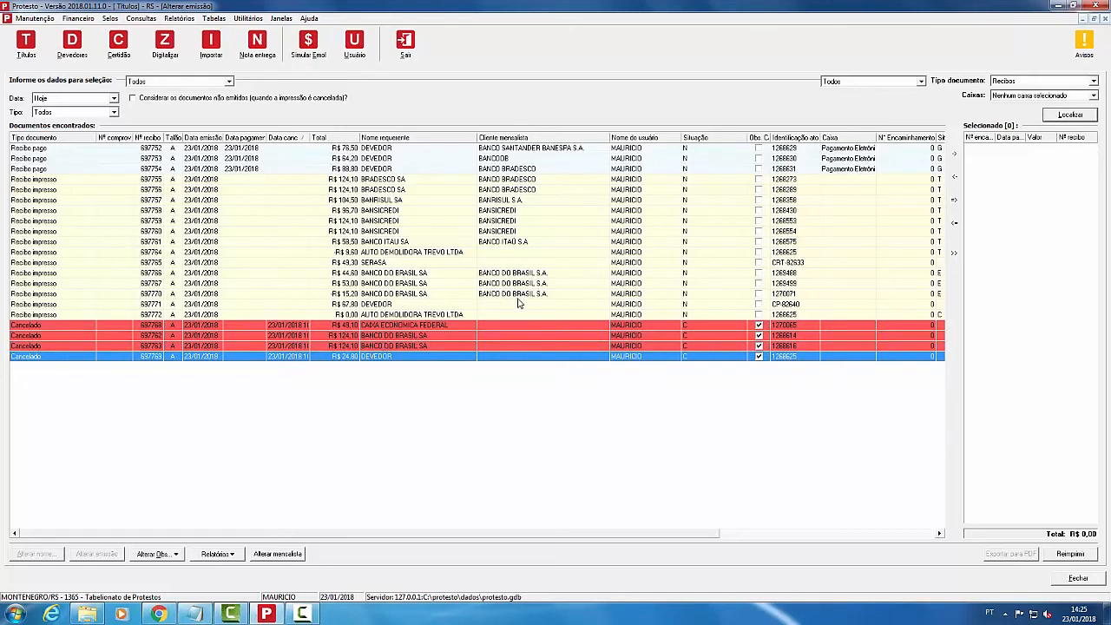
click(372, 149)
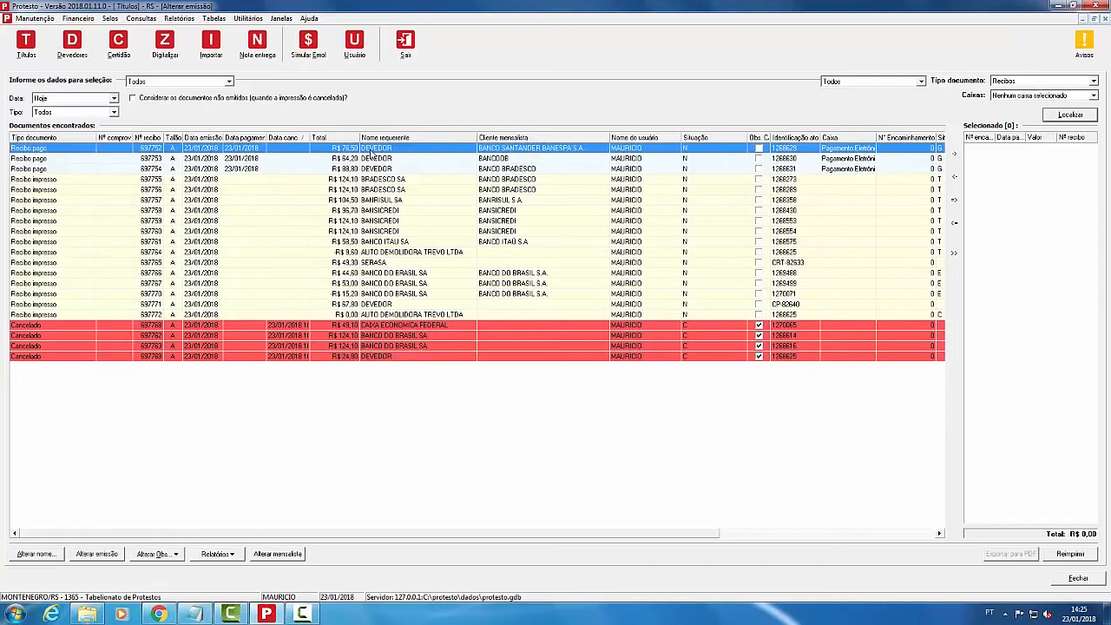
click(374, 180)
double_click(387, 183)
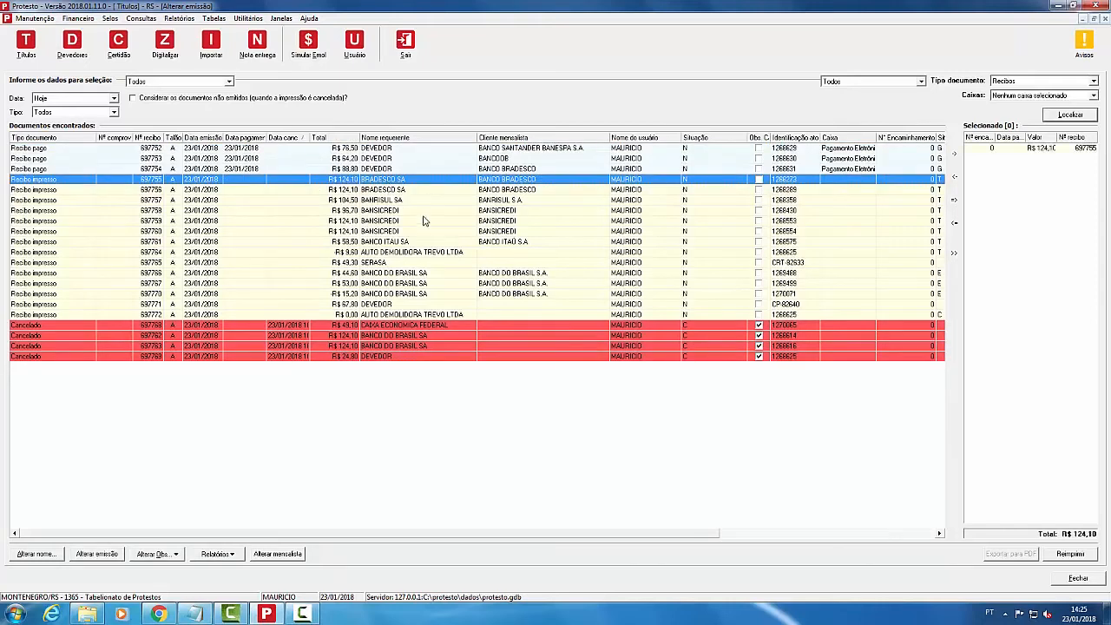
click(1046, 149)
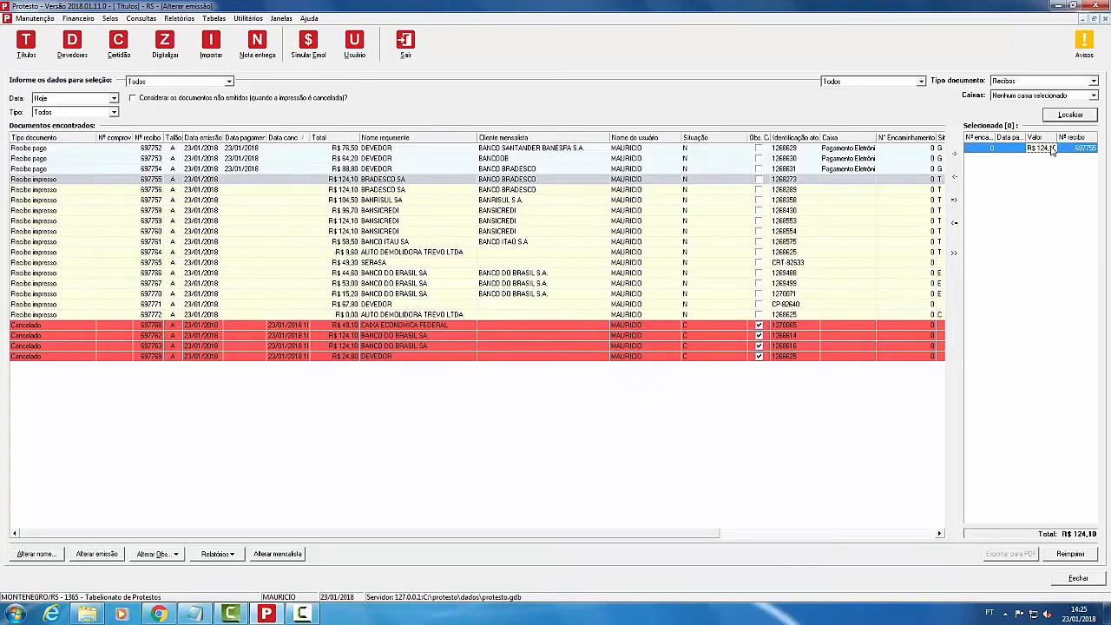
Step: Cancel receipt 697755 and its payments, answer the selos prompt, refresh the list, and close the window
right_click(1051, 151)
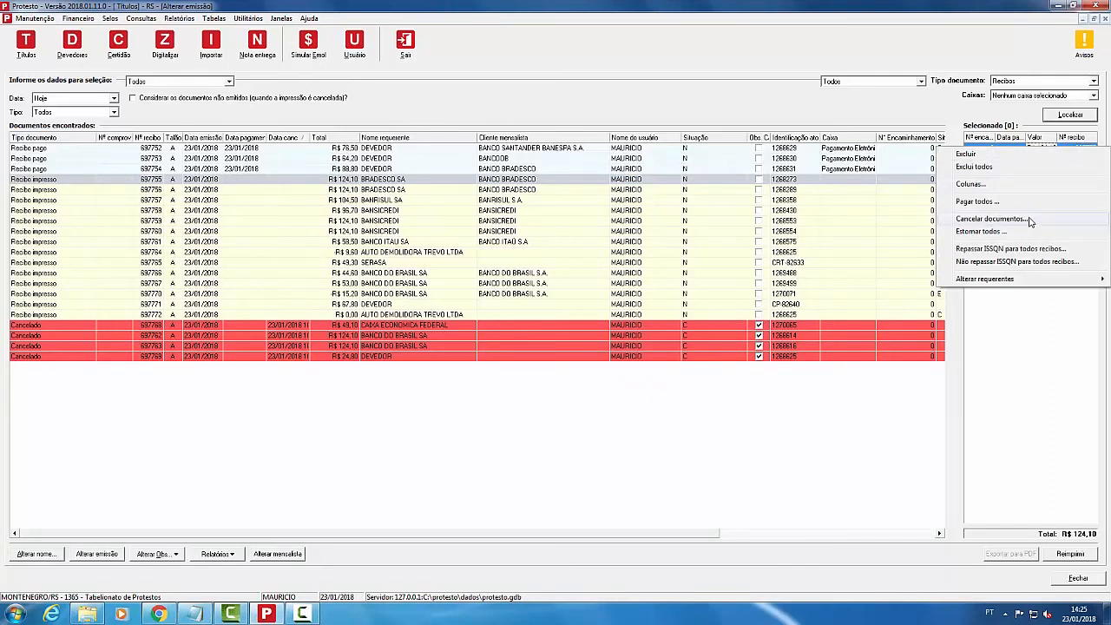
click(992, 219)
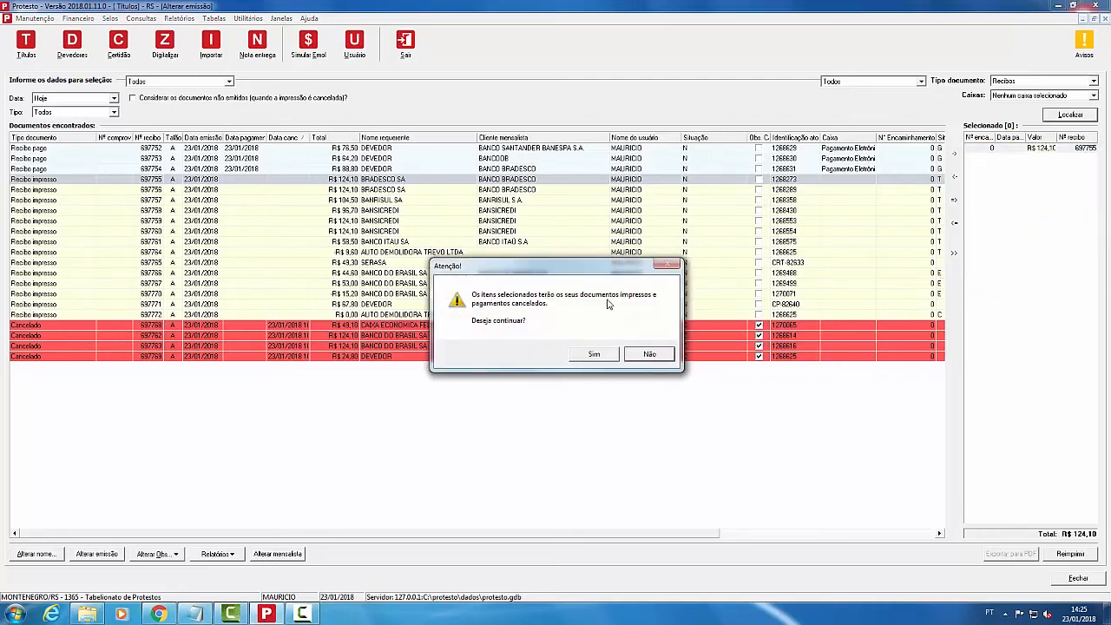
click(611, 357)
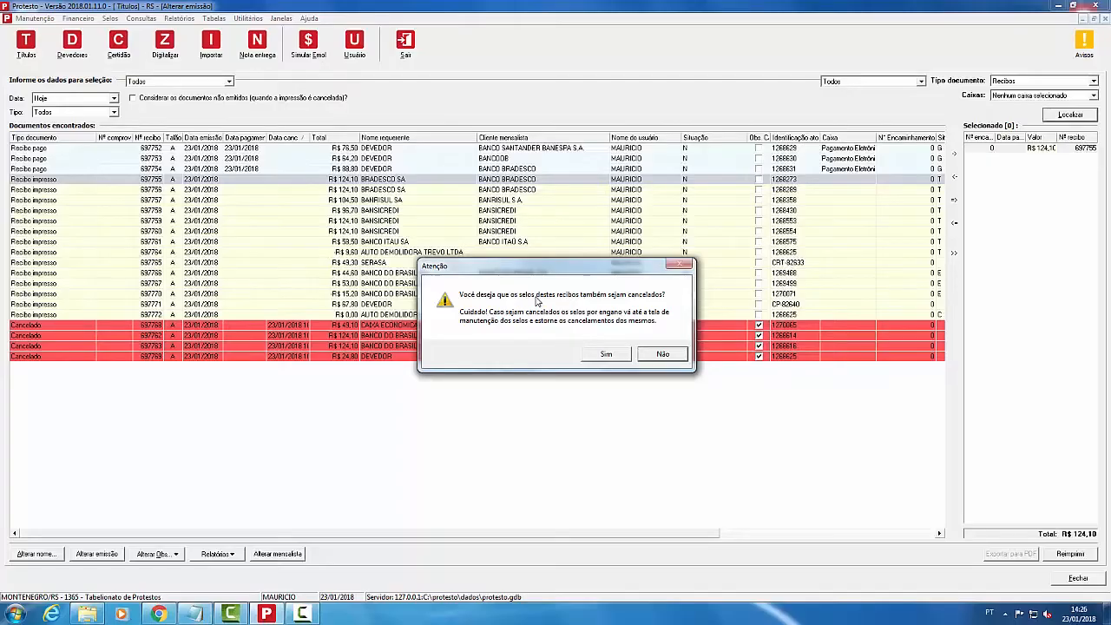
key(Return)
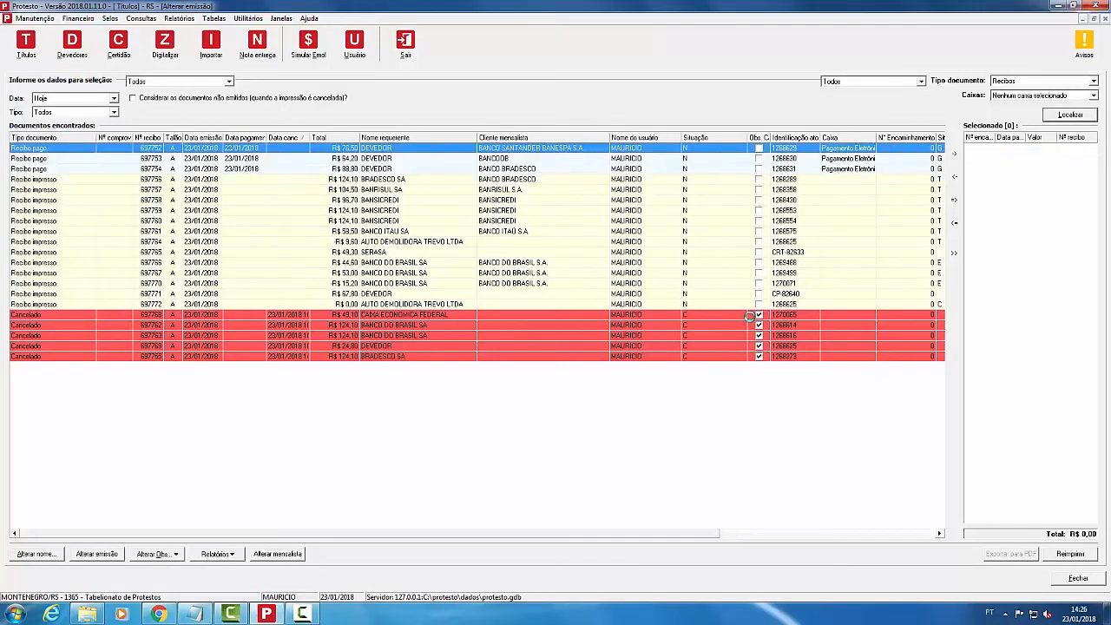
click(1059, 118)
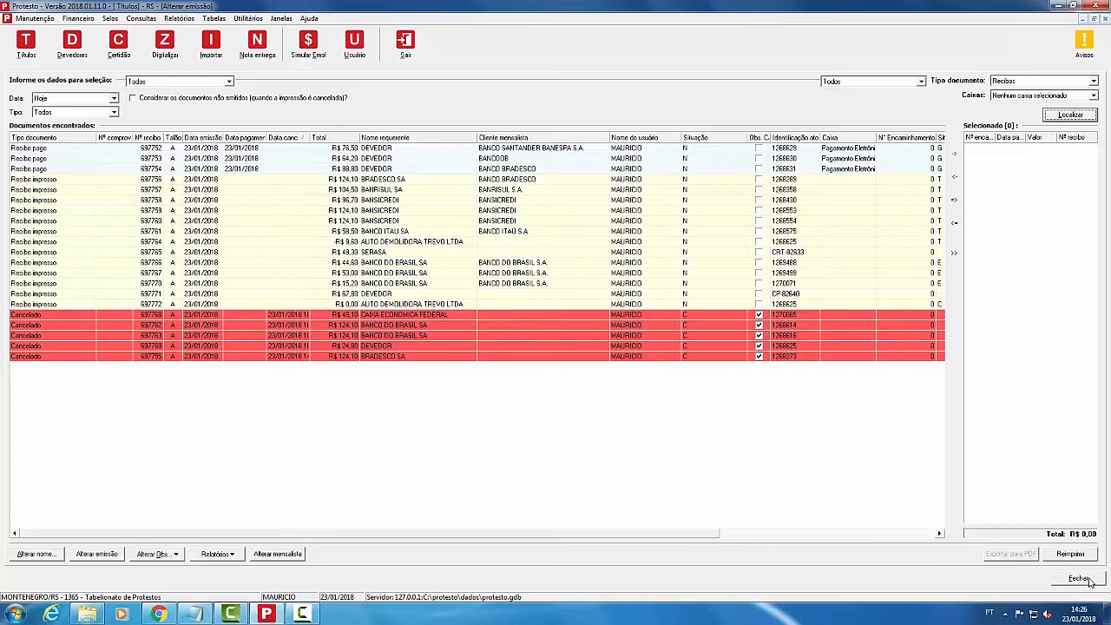
click(1090, 581)
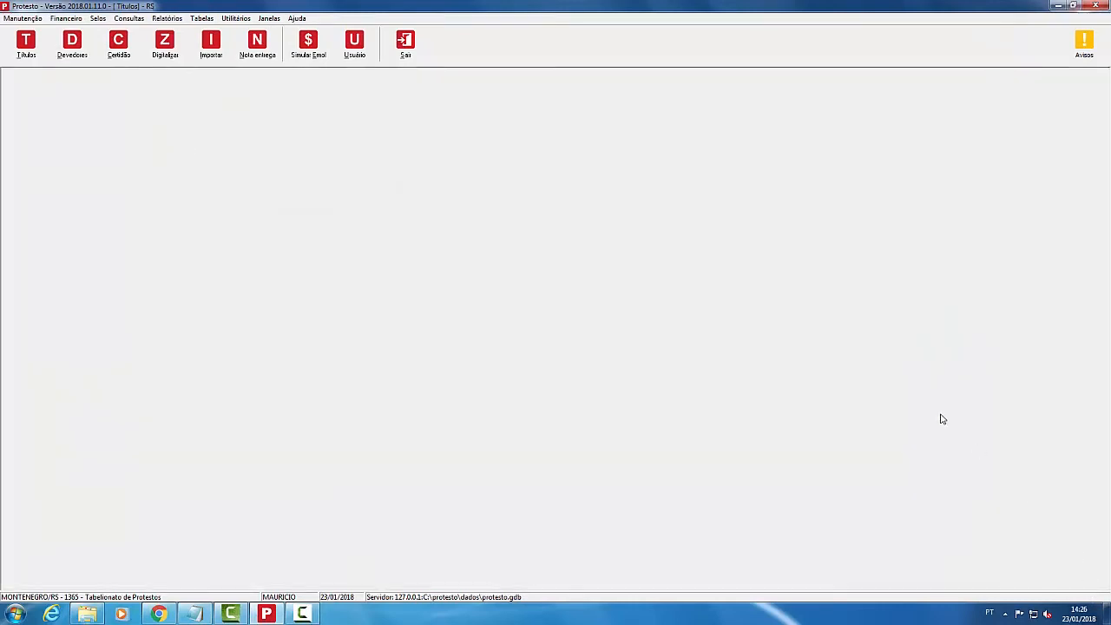
Step: Find today's non-issued Bradesco SA receipt 752519 and open it for editing
click(59, 18)
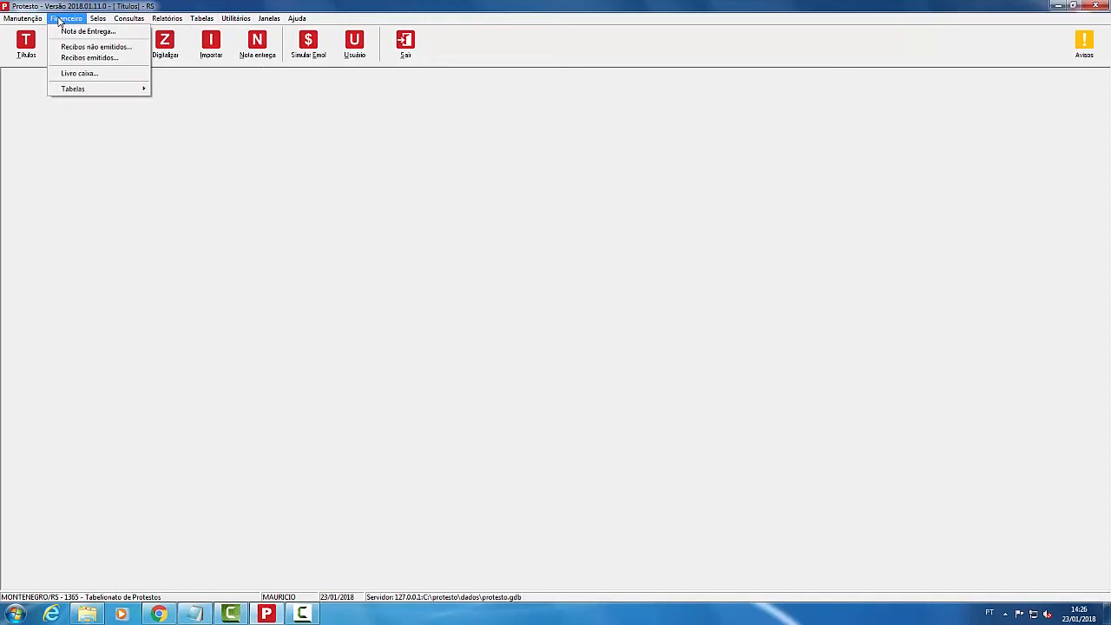
click(96, 47)
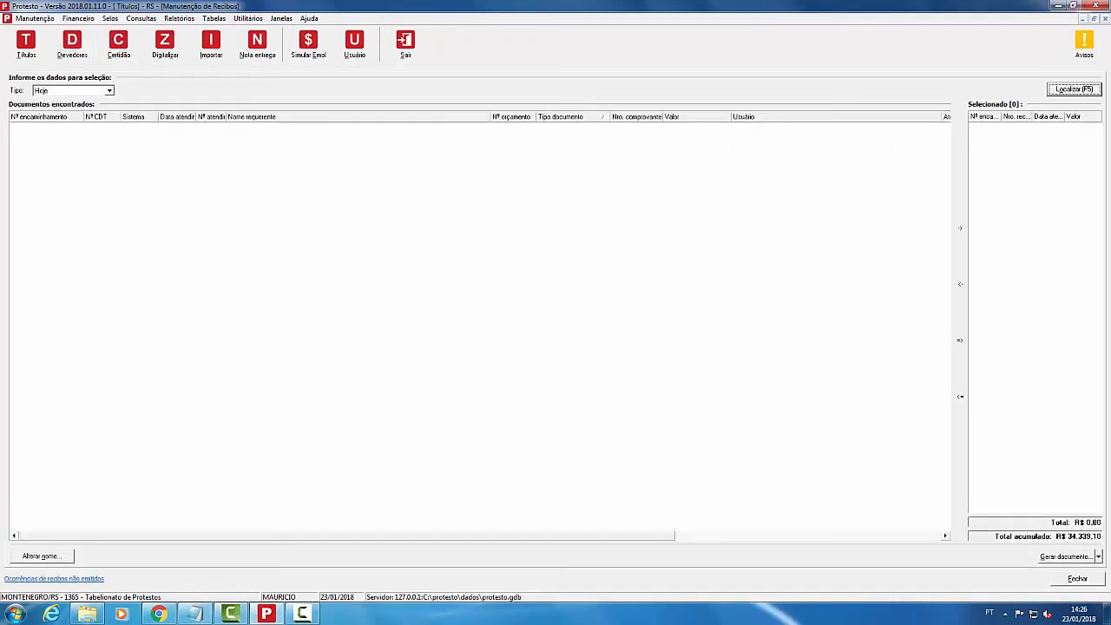
click(1075, 90)
click(254, 130)
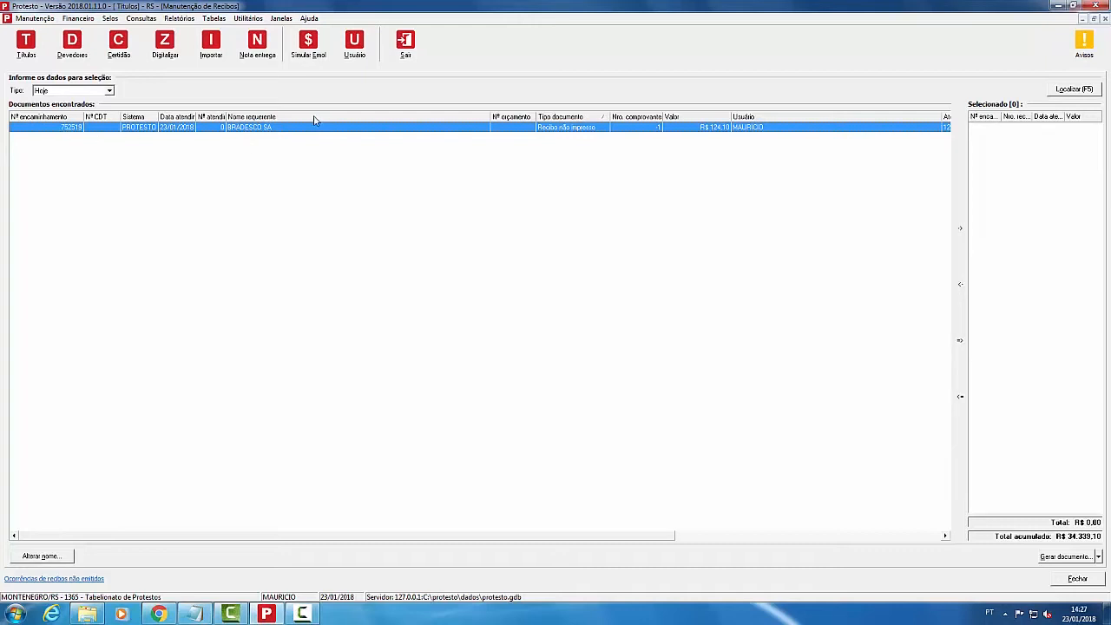
right_click(262, 133)
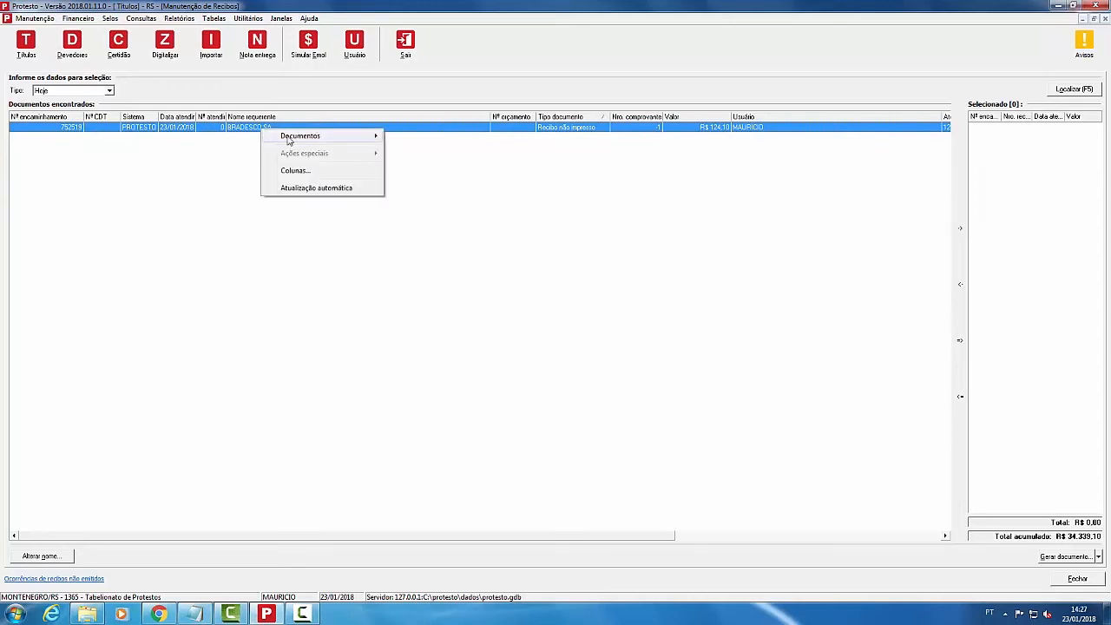
mouse_move(294, 139)
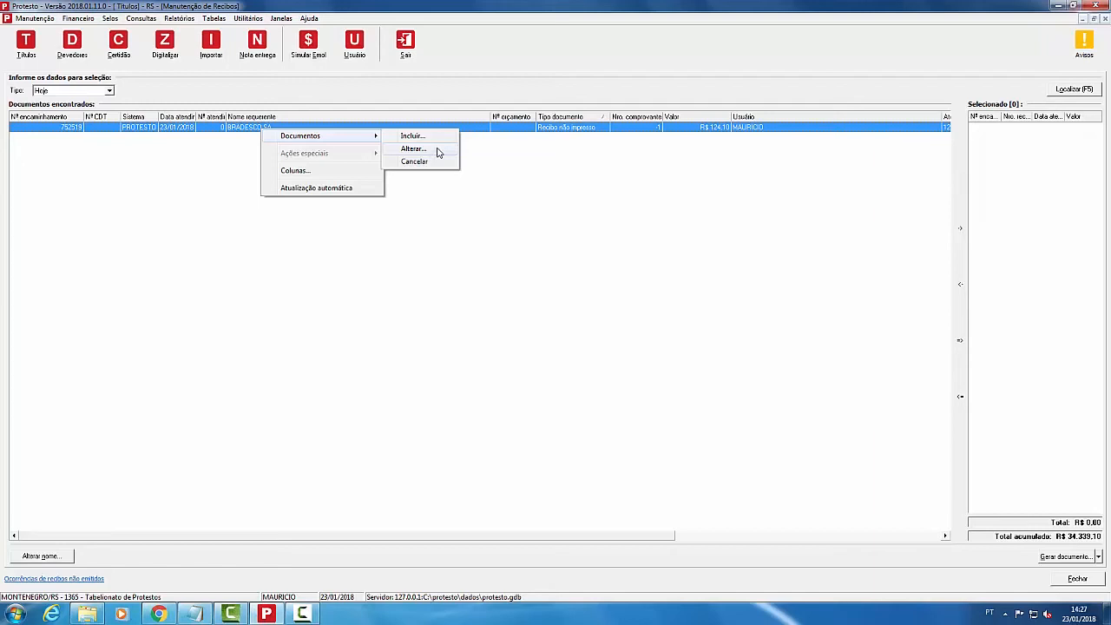
click(439, 151)
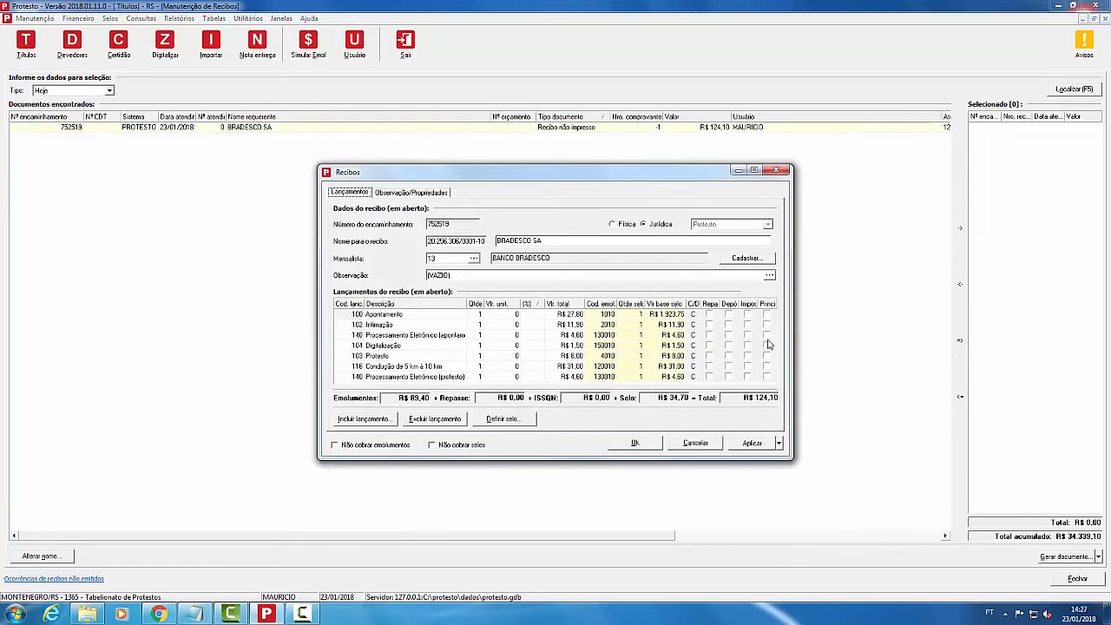
Step: Add the 114 Despesa com correio charge, save the receipt, and add it to the selection
click(393, 379)
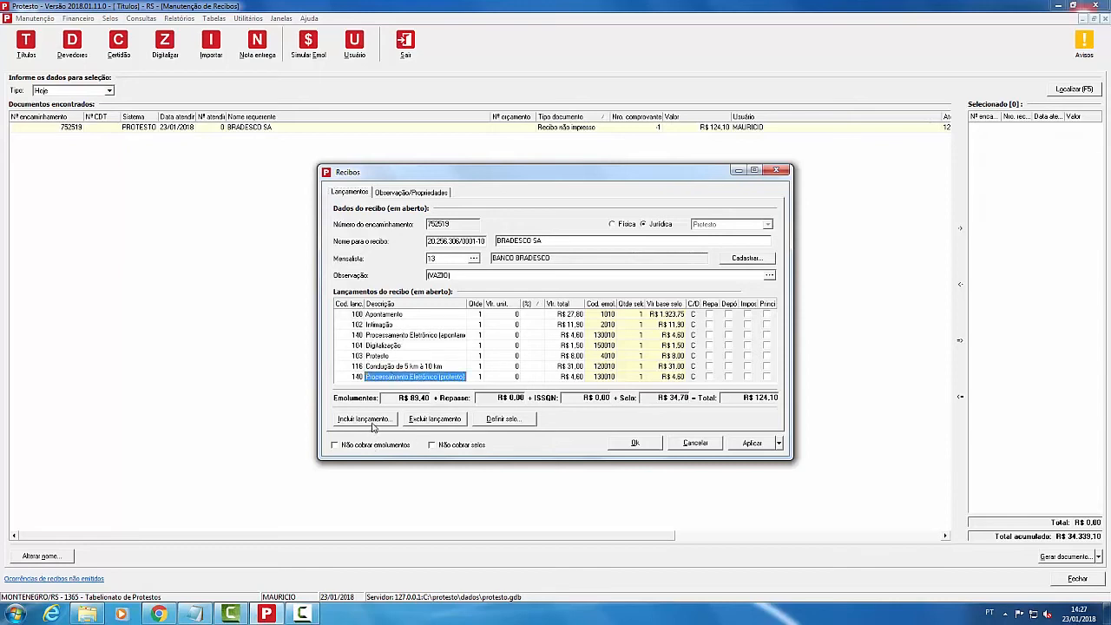
click(382, 368)
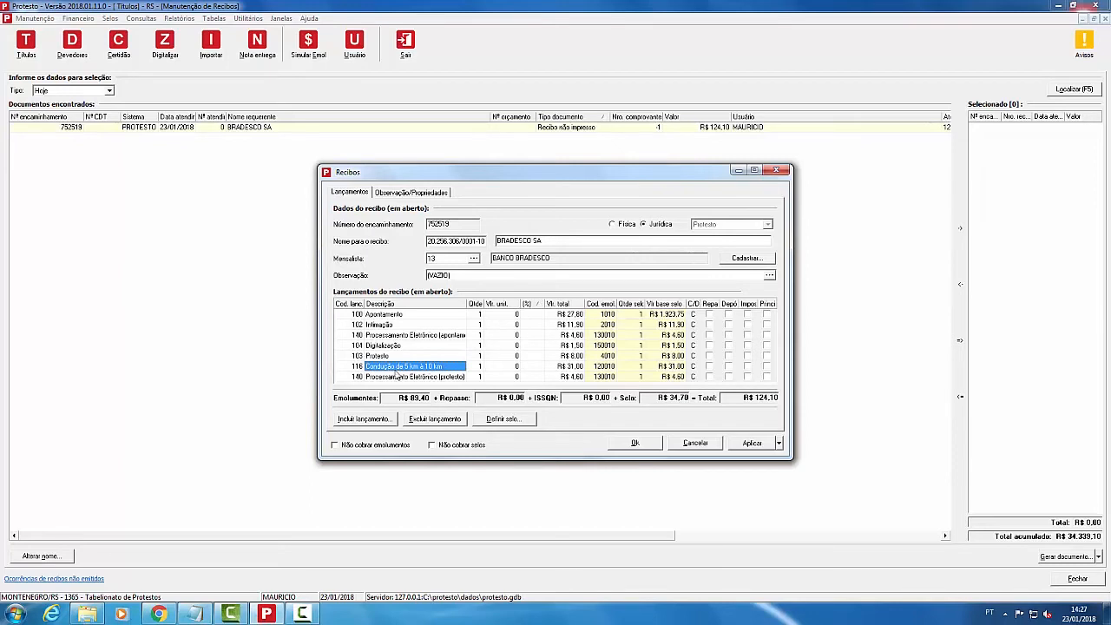
click(353, 426)
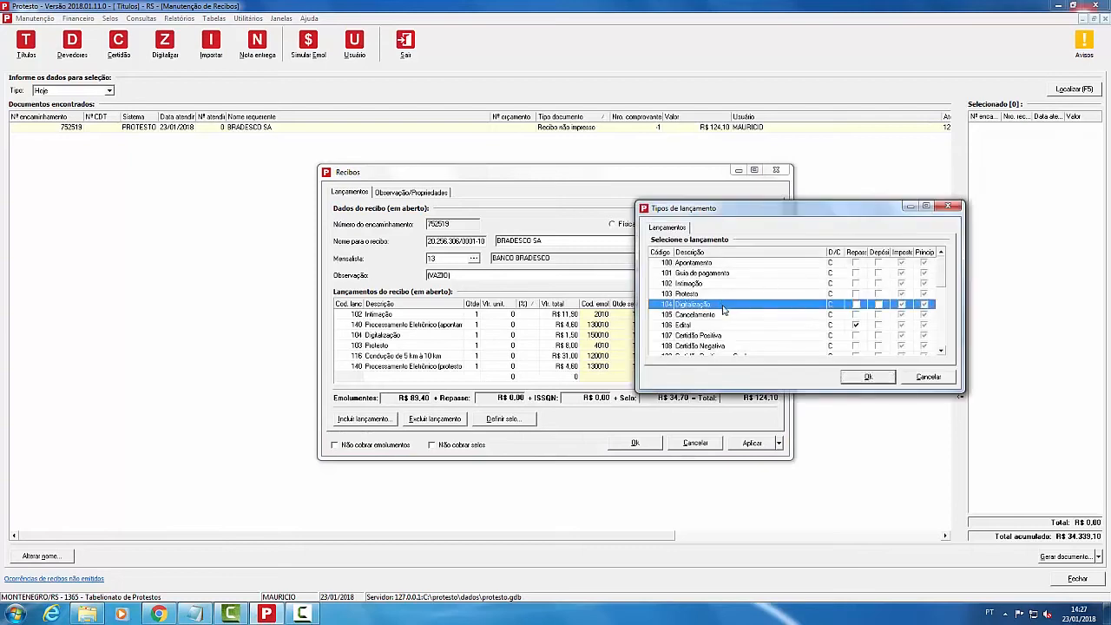
scroll(729, 312, down, 3)
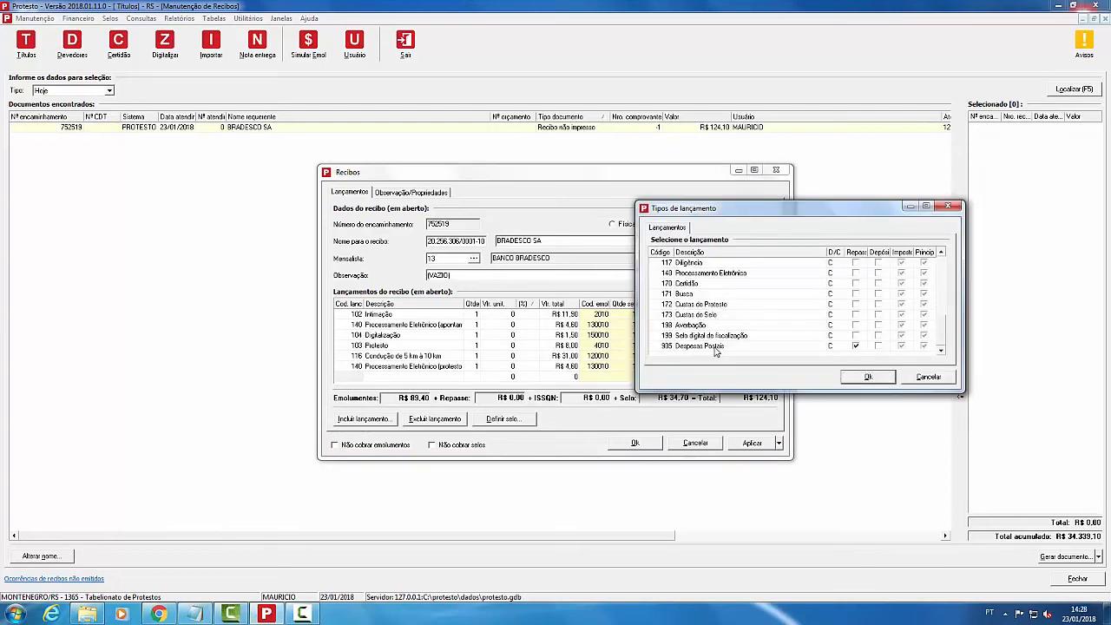
click(722, 347)
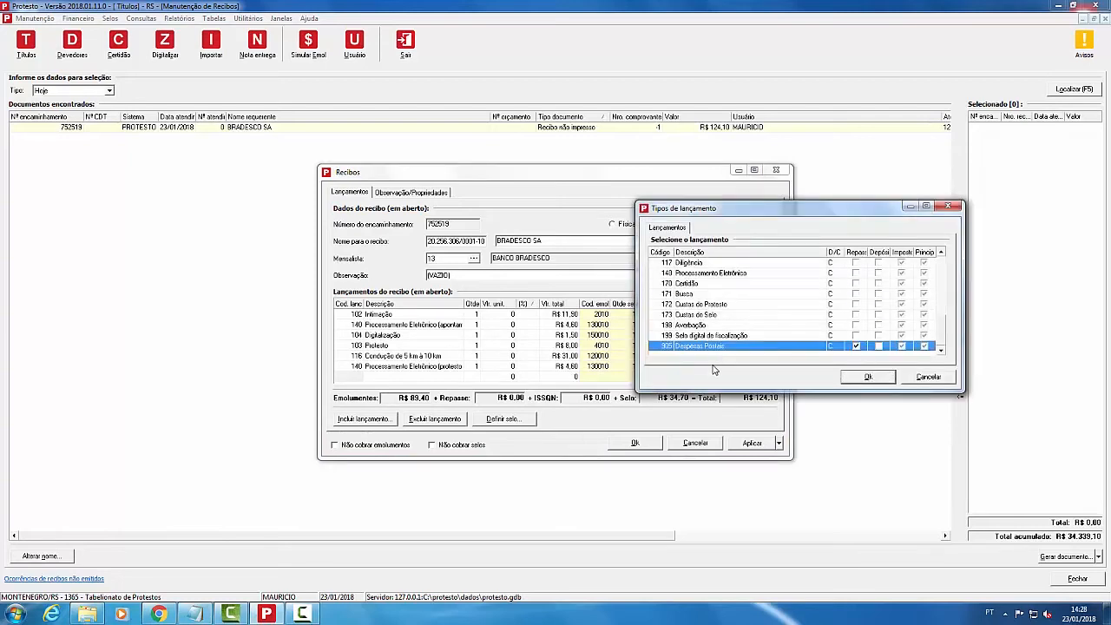
scroll(710, 326, up, 2)
click(713, 295)
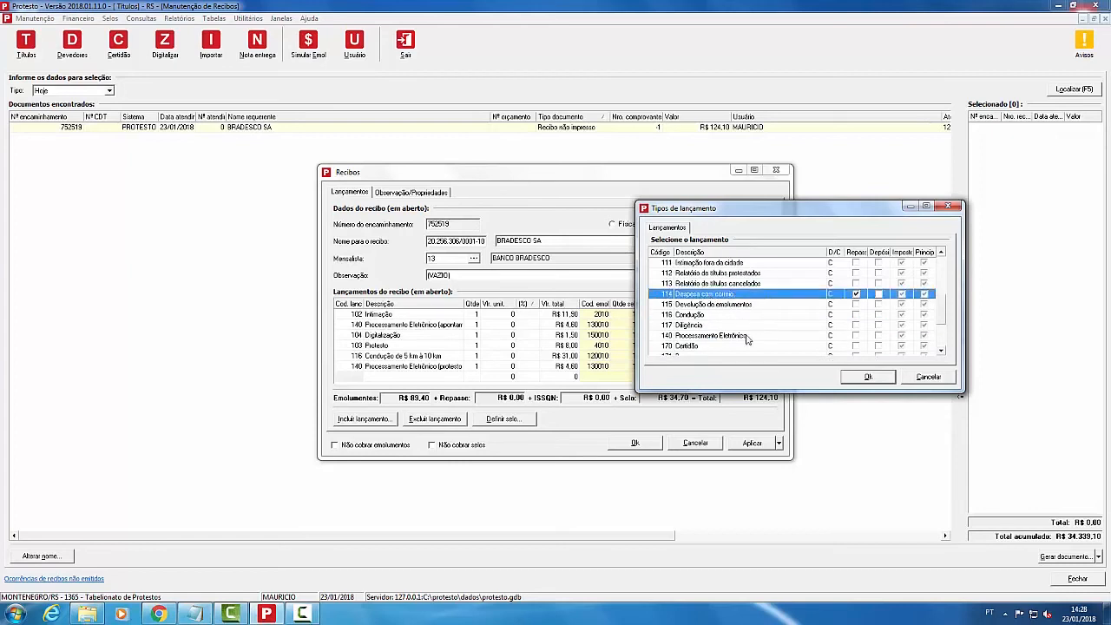
click(868, 378)
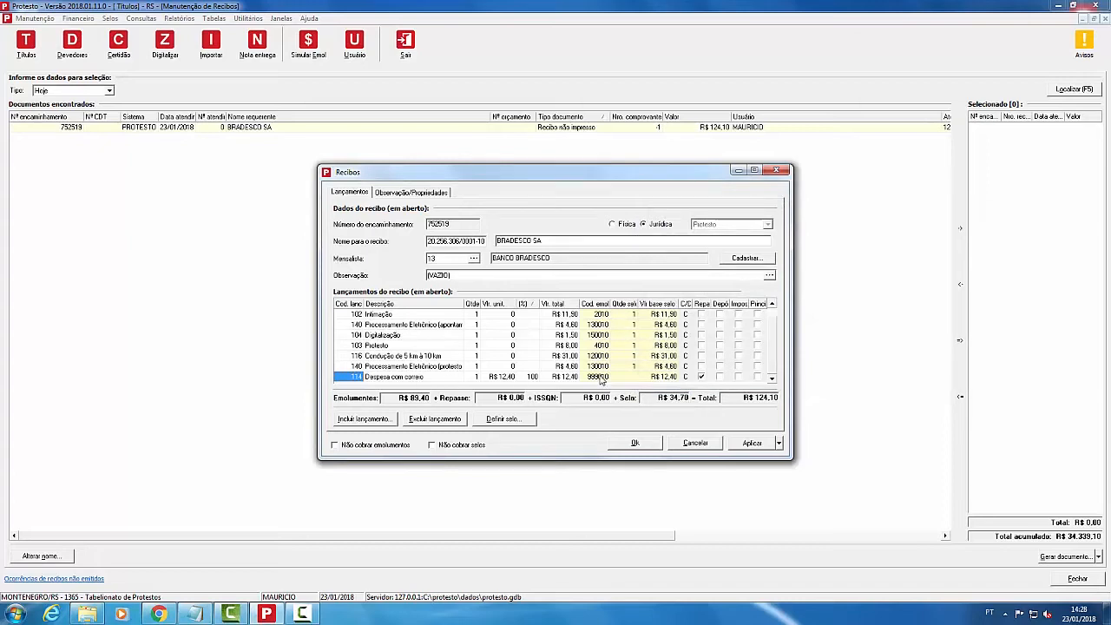
click(635, 442)
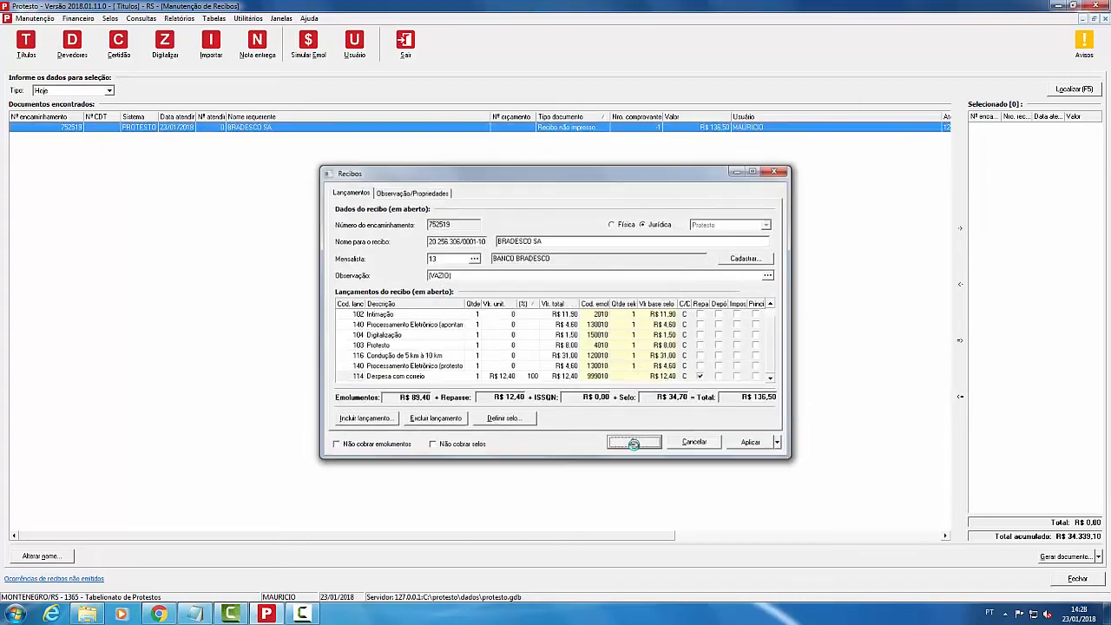
double_click(712, 128)
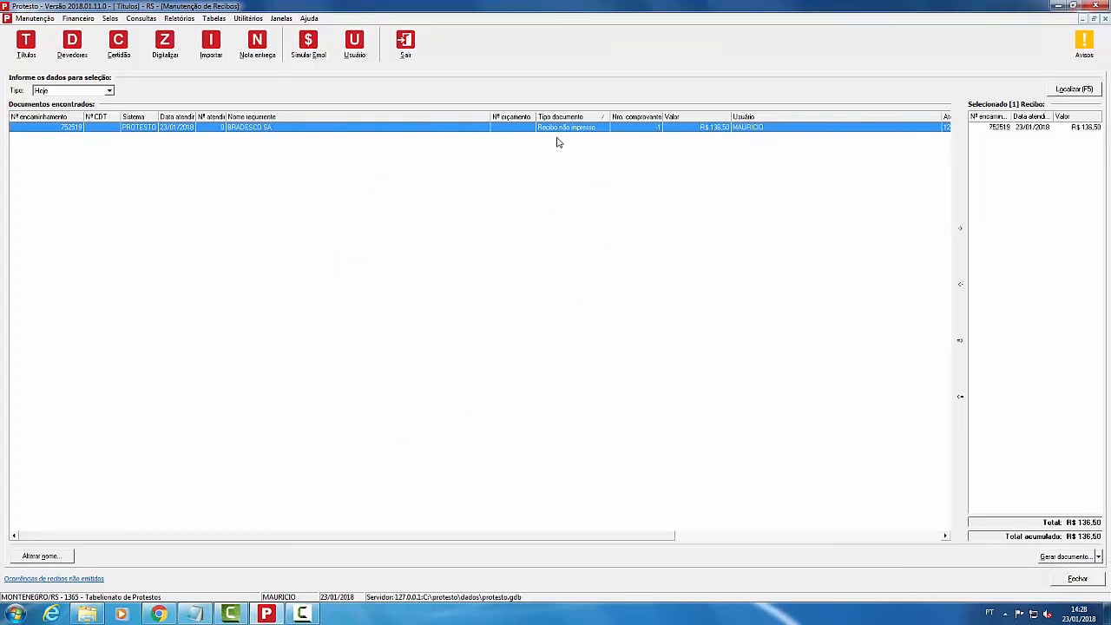
Step: Remove receipt 752519 from the selection list
click(1038, 126)
click(960, 285)
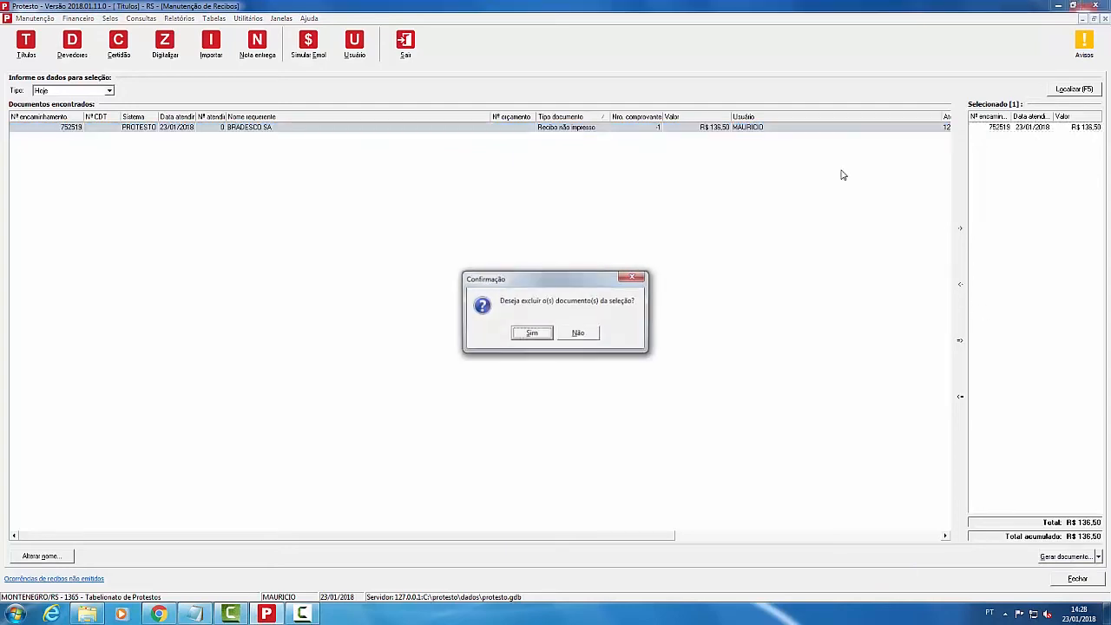
click(531, 335)
Step: Start cancelling receipt 752519 and its selos, picking 'teste' from the recent cancellation notes
right_click(522, 131)
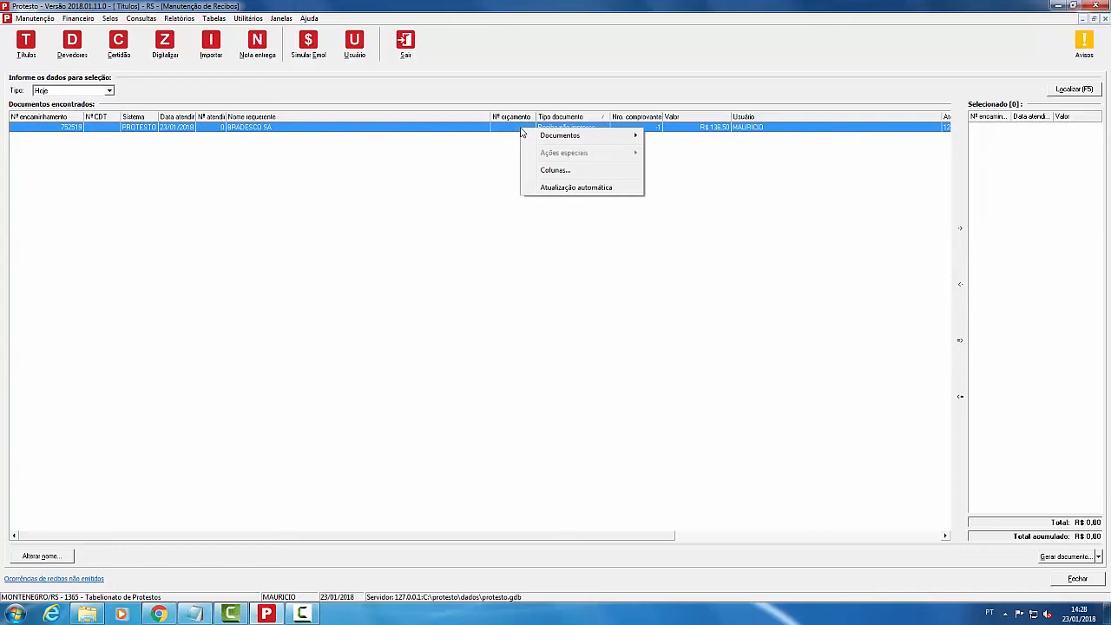
mouse_move(560, 137)
click(681, 166)
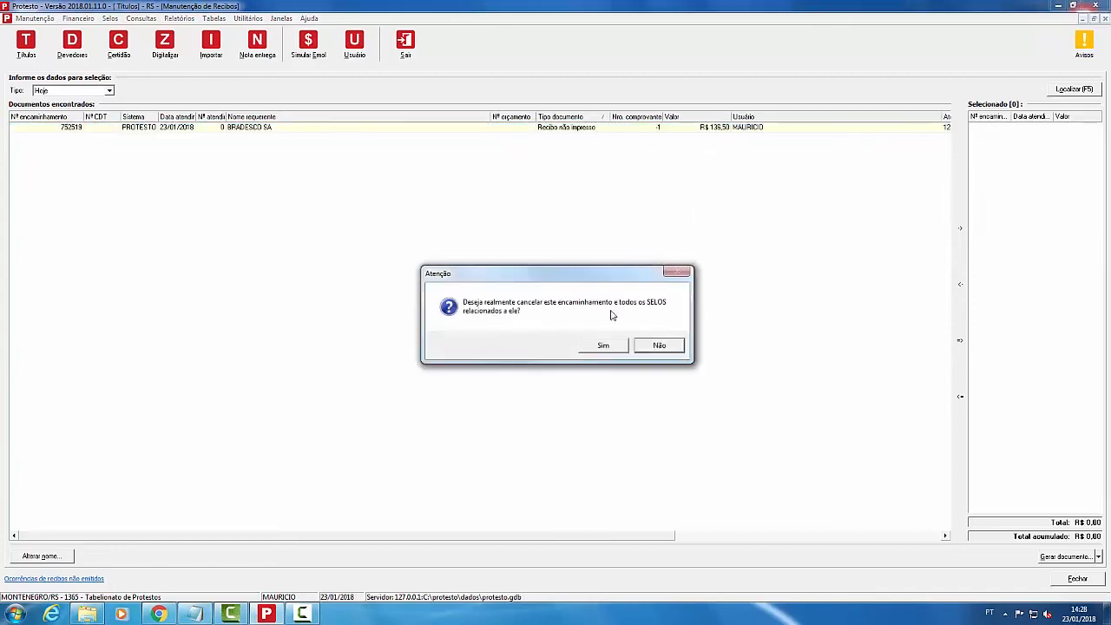
click(612, 346)
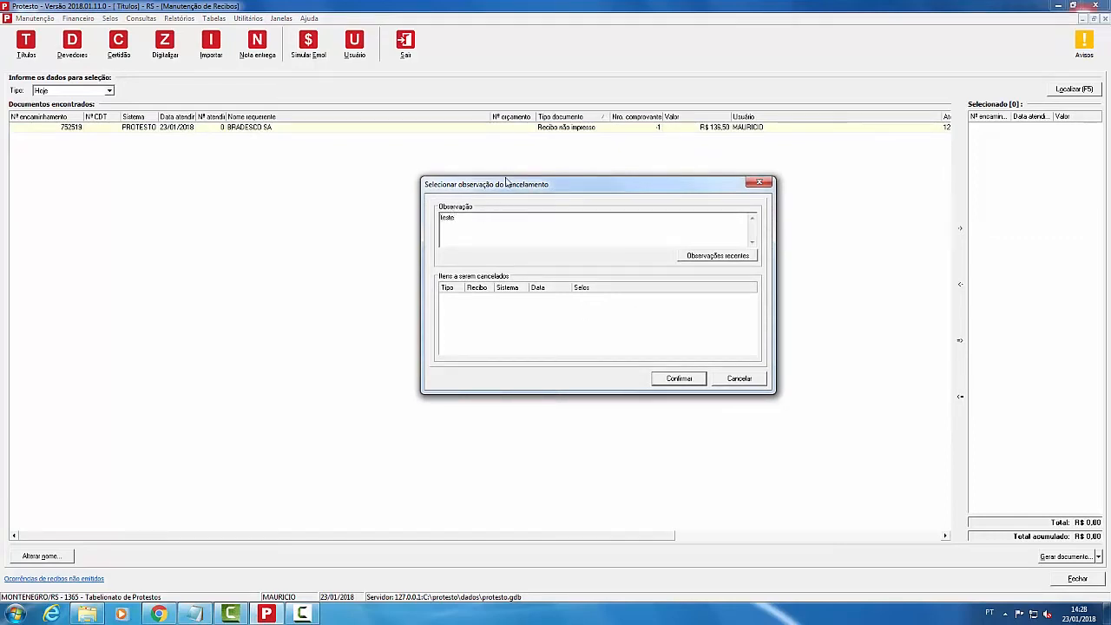
click(683, 383)
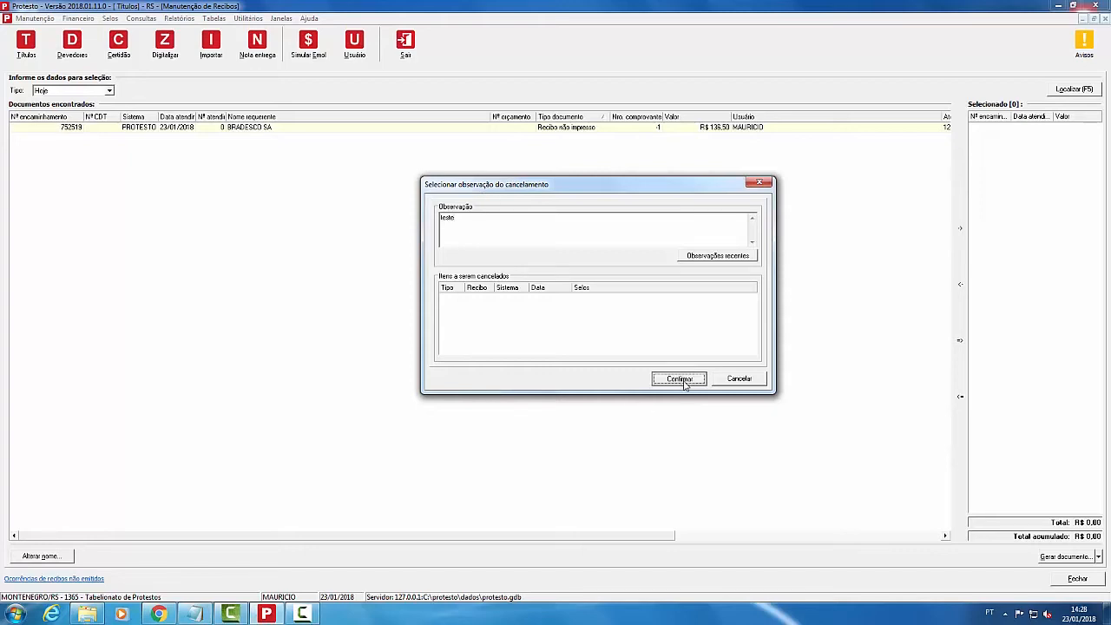
click(718, 255)
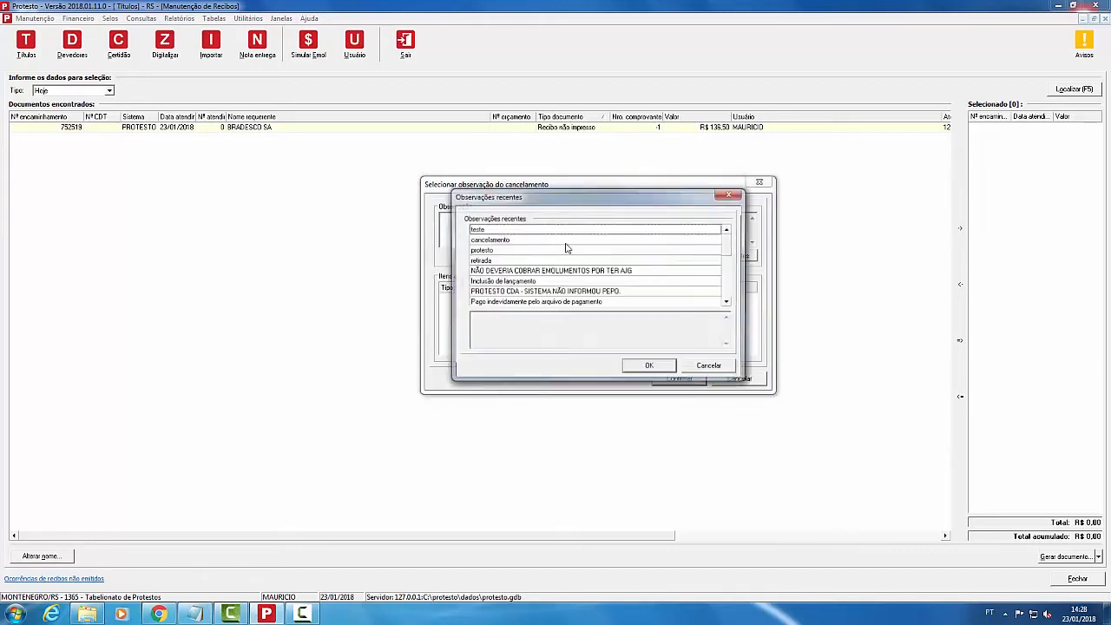
double_click(497, 229)
click(672, 378)
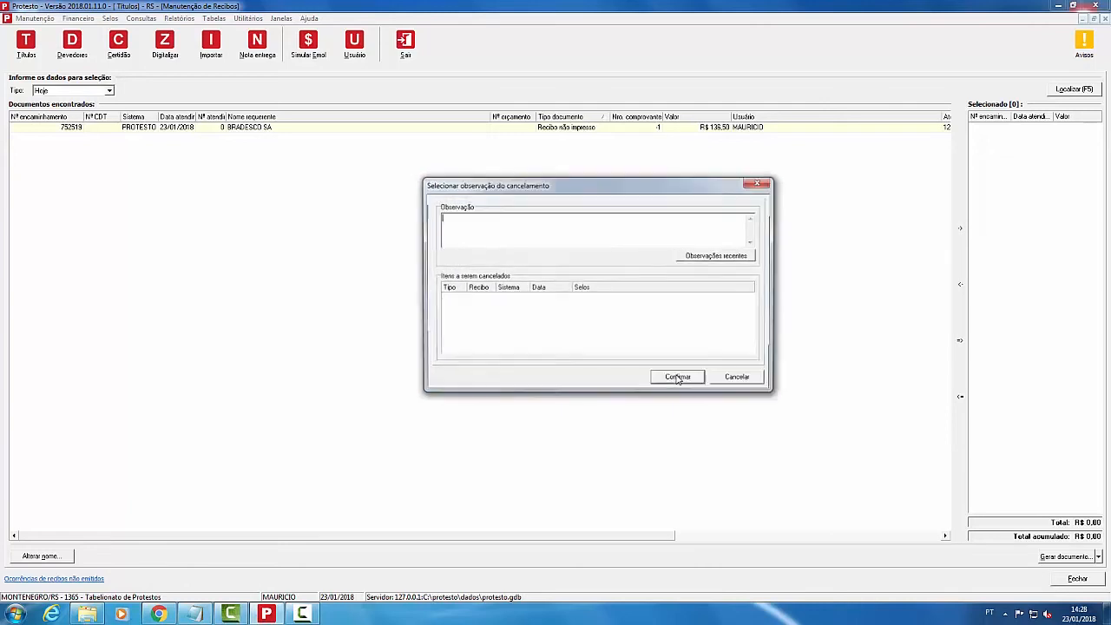
Step: Enter 'test' as the cancellation observation, confirm, and acknowledge the stamps-cancelled notice
text(test)
click(677, 379)
text(test)
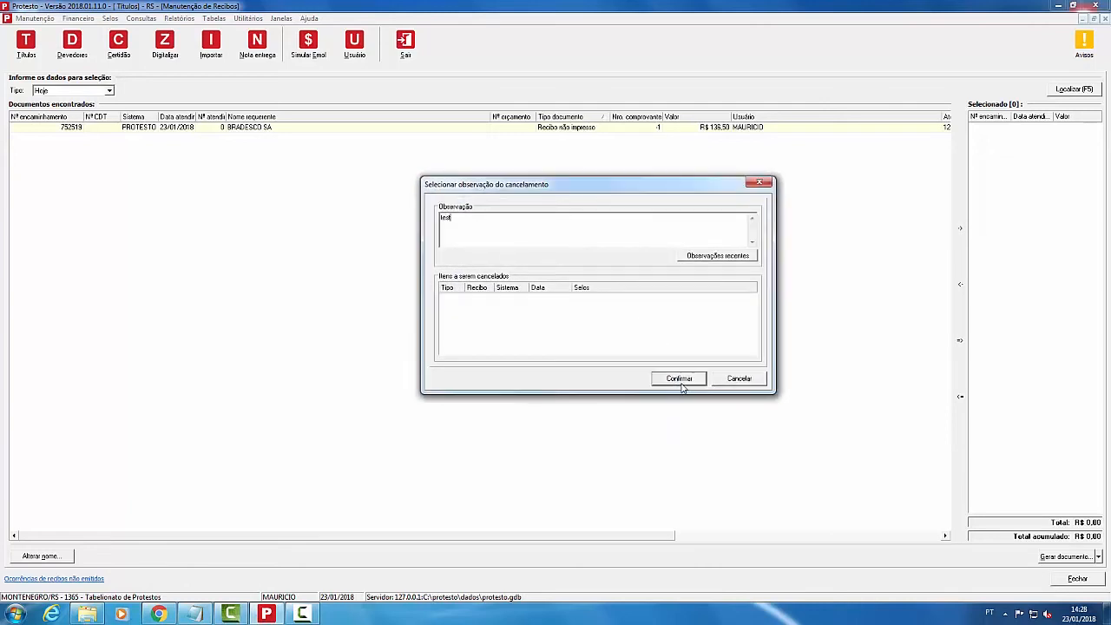
click(684, 381)
text(test)
click(686, 382)
text(test)
click(686, 382)
text(test)
click(685, 382)
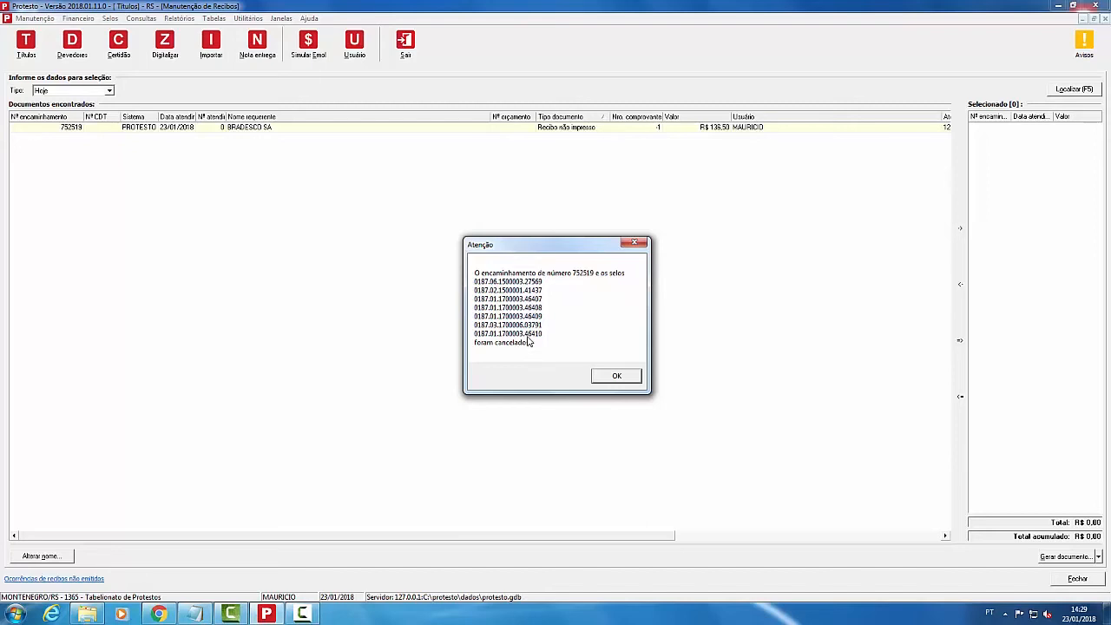
click(622, 380)
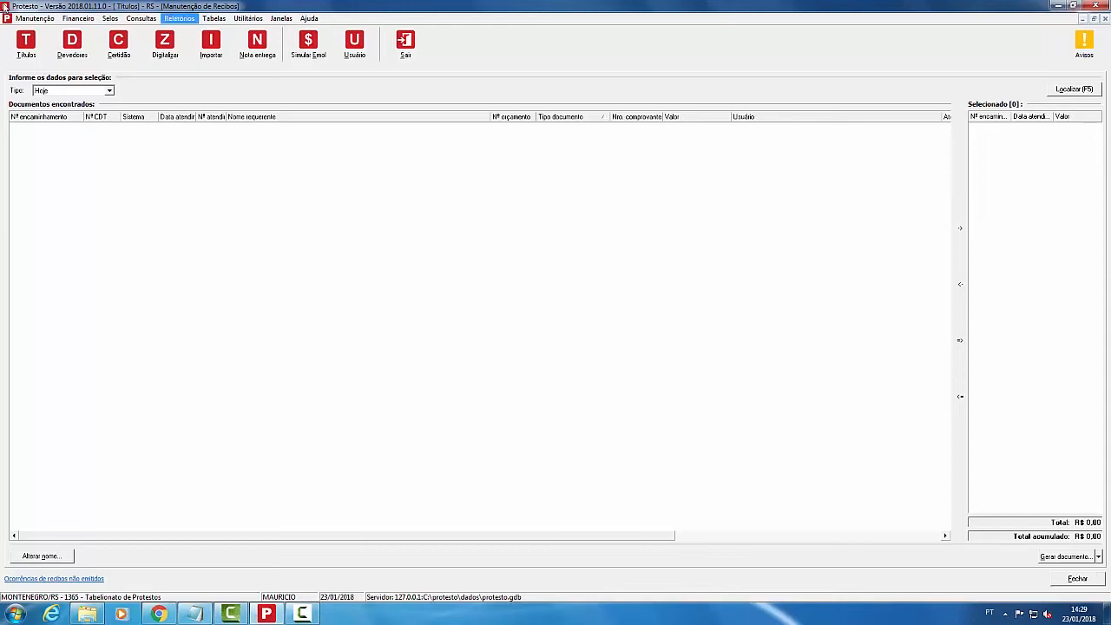
Step: Close the receipt maintenance window and go to Consultas > Certidões
click(78, 18)
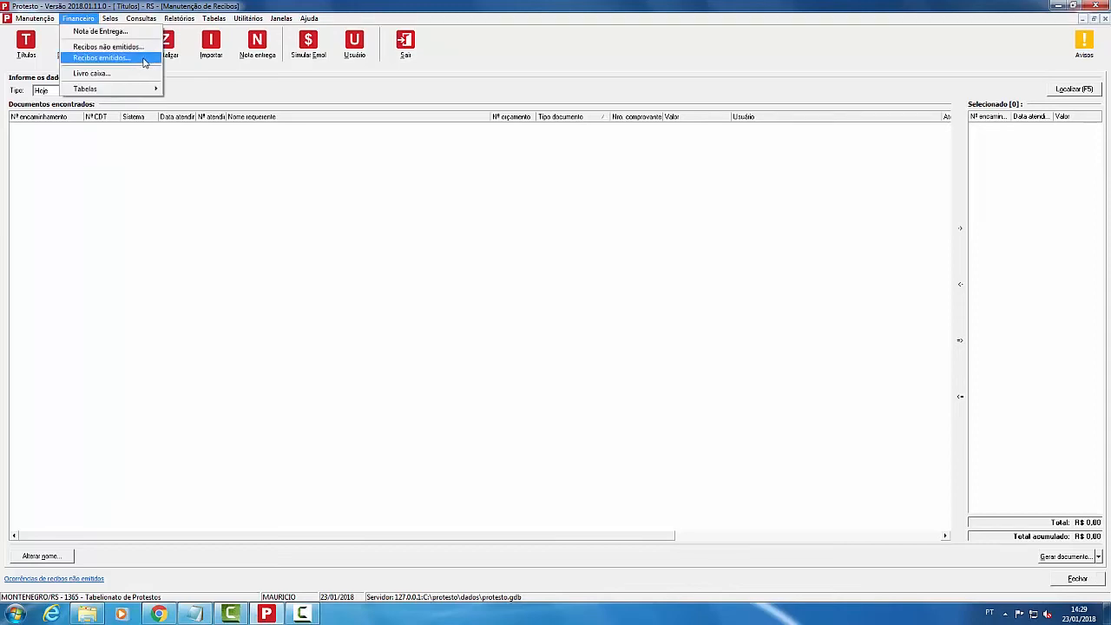
click(652, 421)
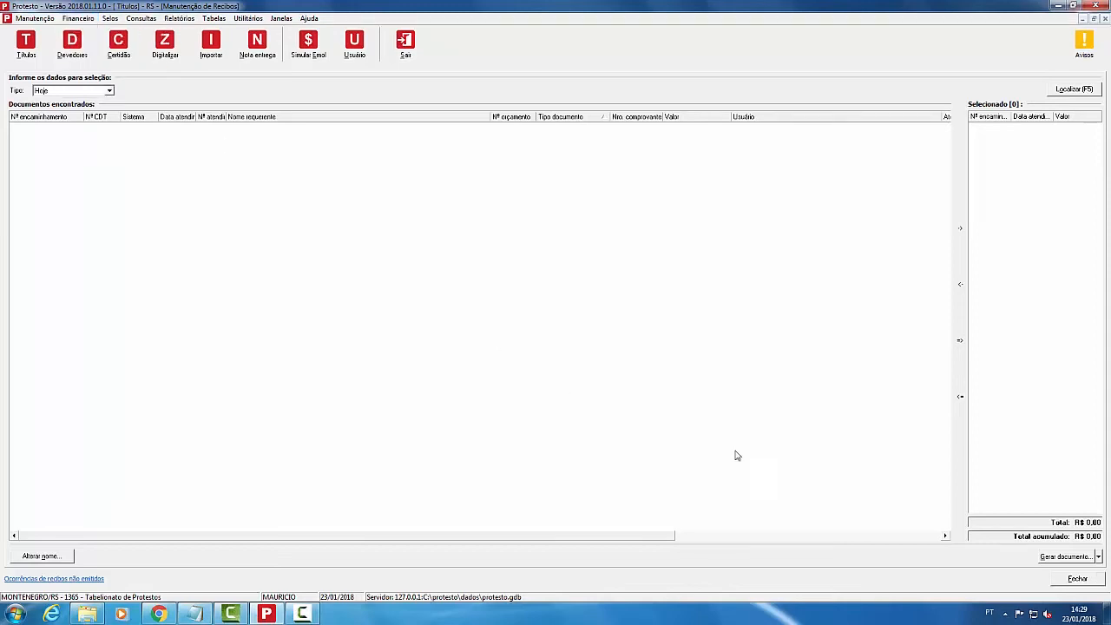
click(1095, 578)
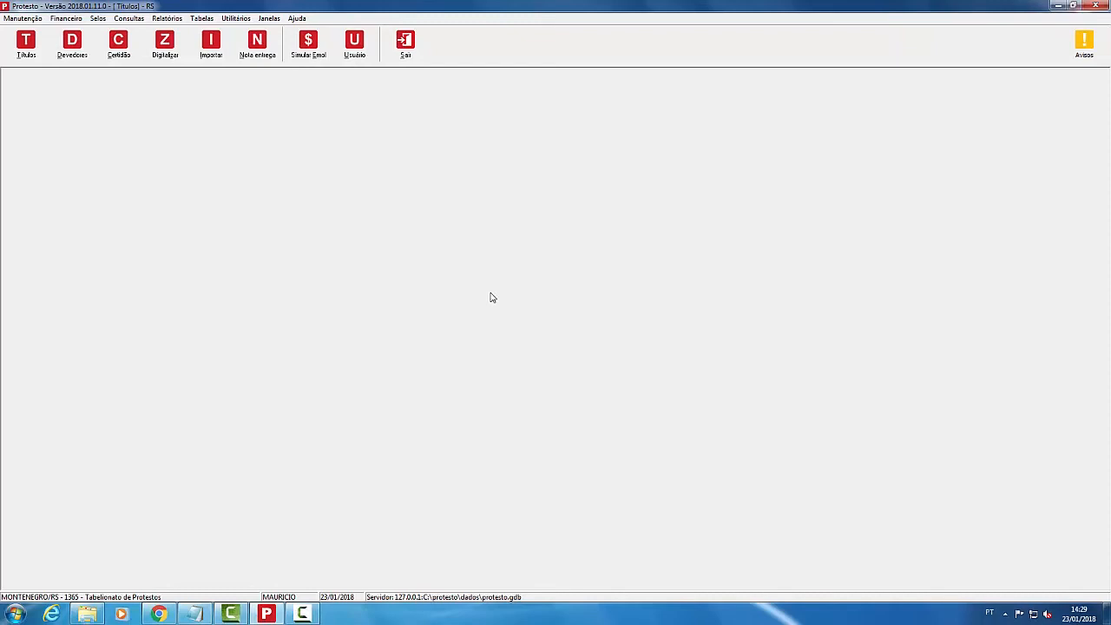
click(141, 20)
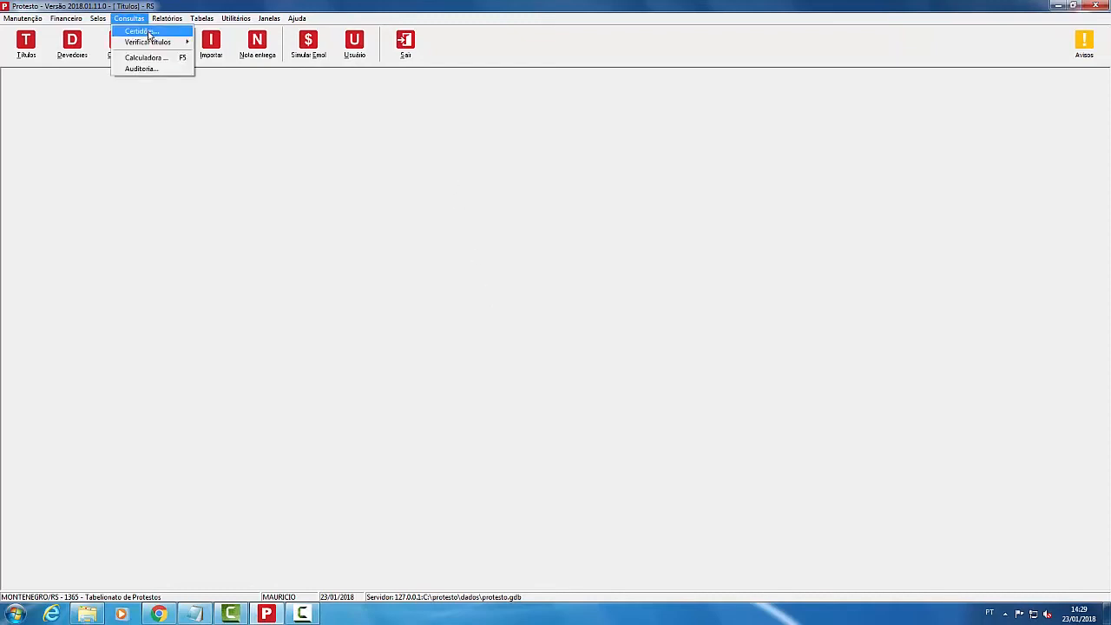
click(149, 33)
Step: Search today's certificates and open CRT-82633's stored image via Imagem > Abrir
click(1085, 97)
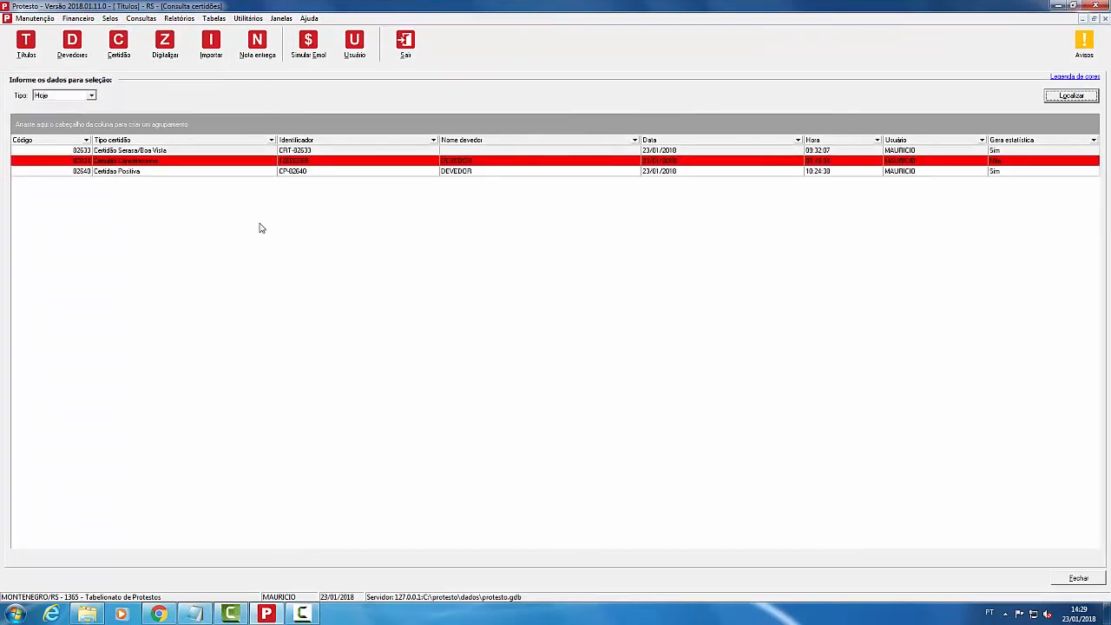
click(141, 164)
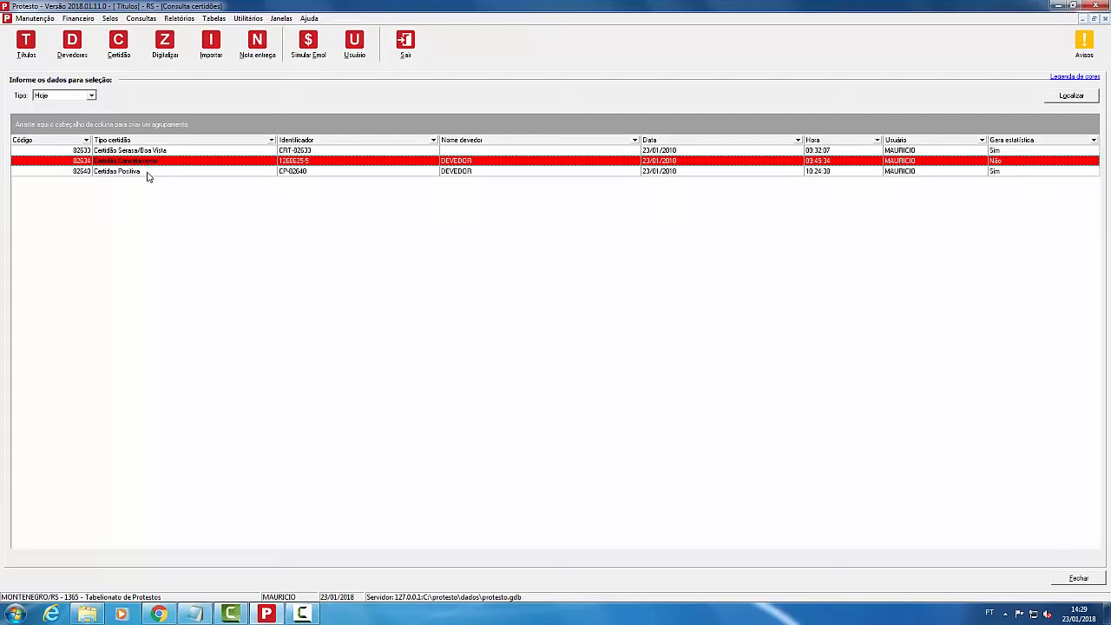
click(292, 173)
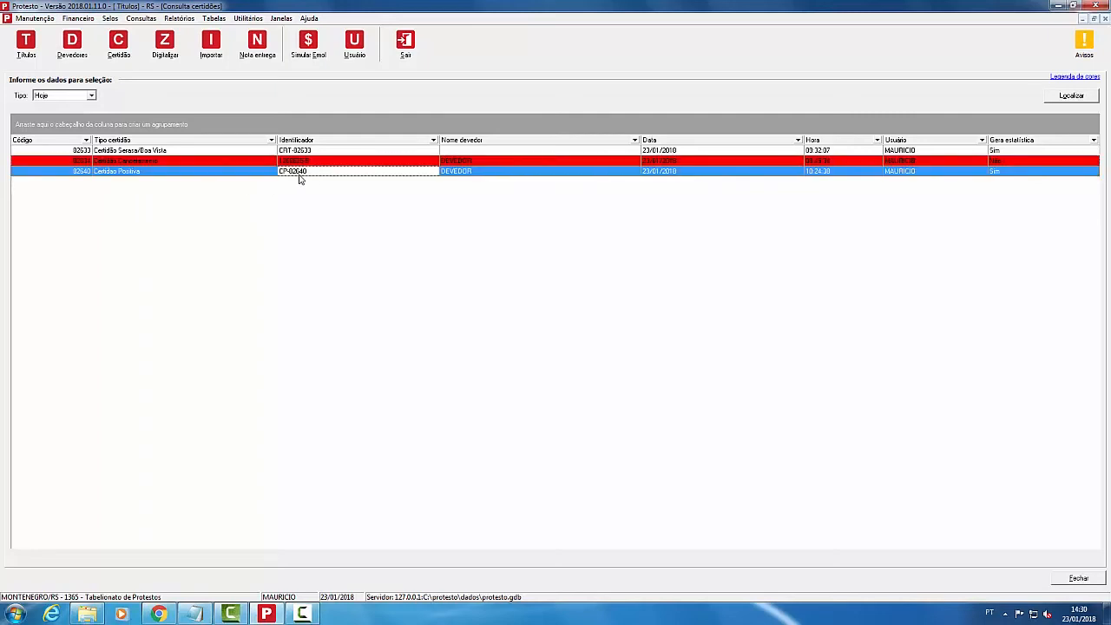
click(299, 152)
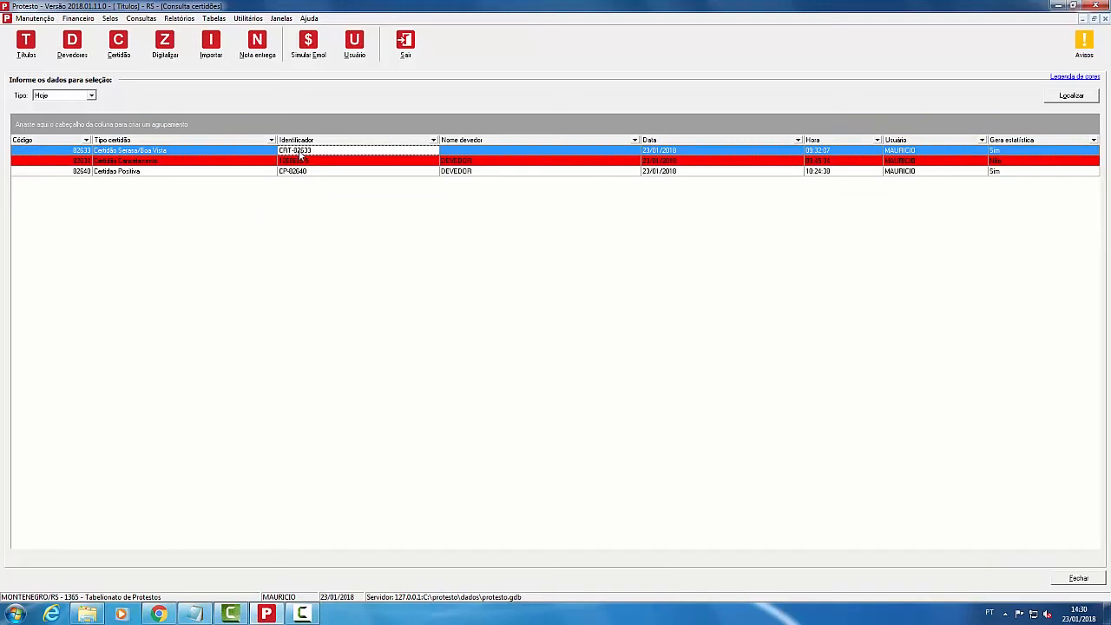
right_click(304, 150)
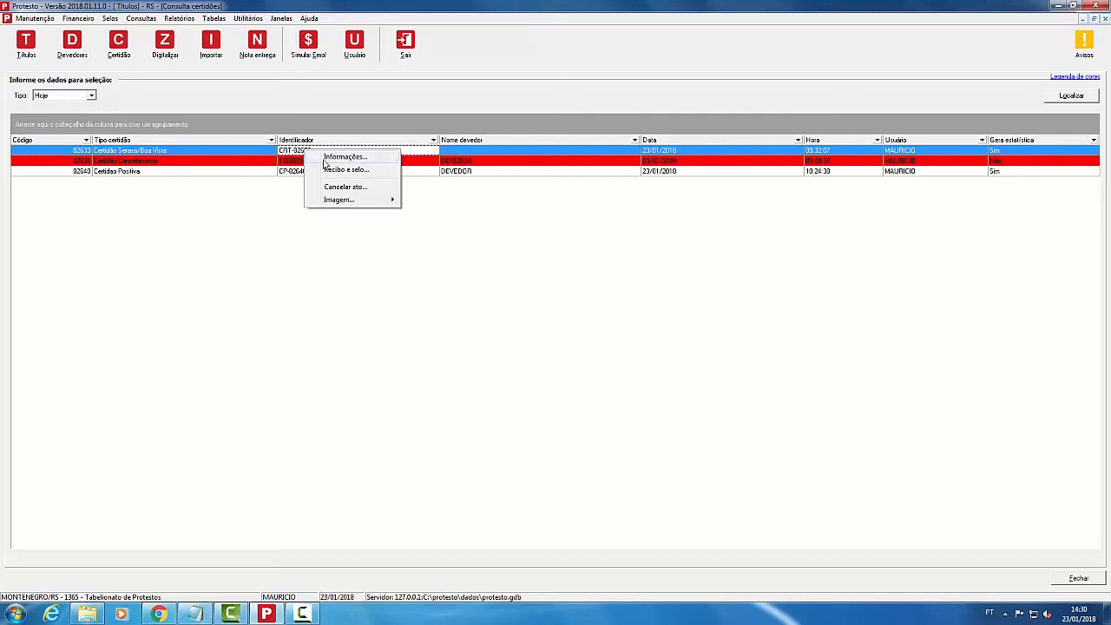
mouse_move(347, 201)
click(426, 202)
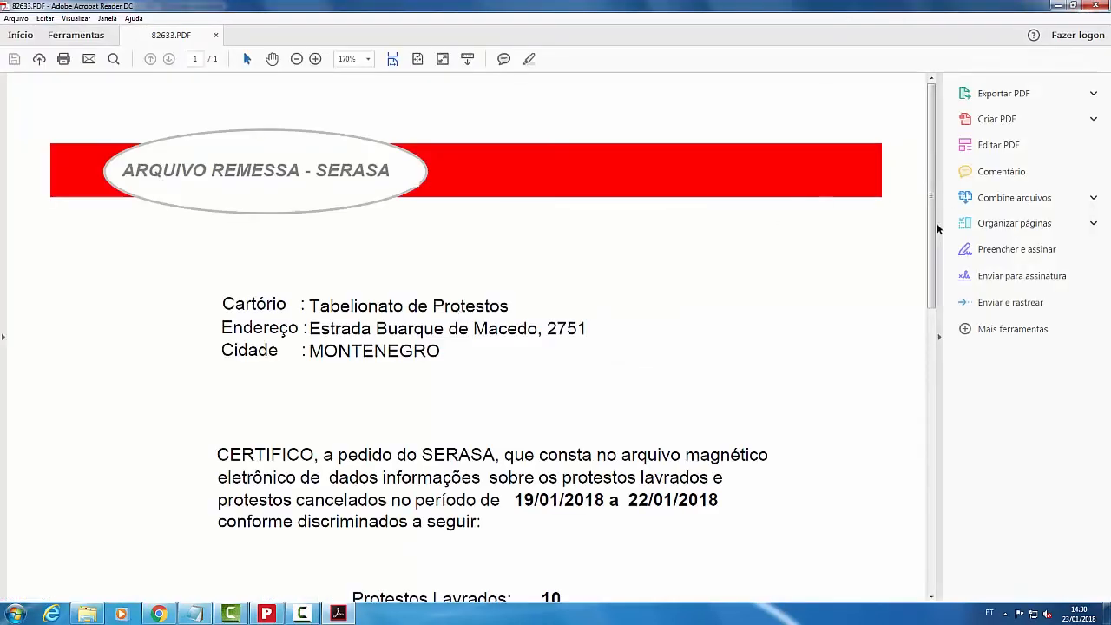
Step: Scroll through 82633.PDF in Acrobat Reader, then close it
mouse_move(938, 229)
mouse_down()
mouse_move(938, 447)
mouse_move(937, 250)
mouse_up()
click(1098, 7)
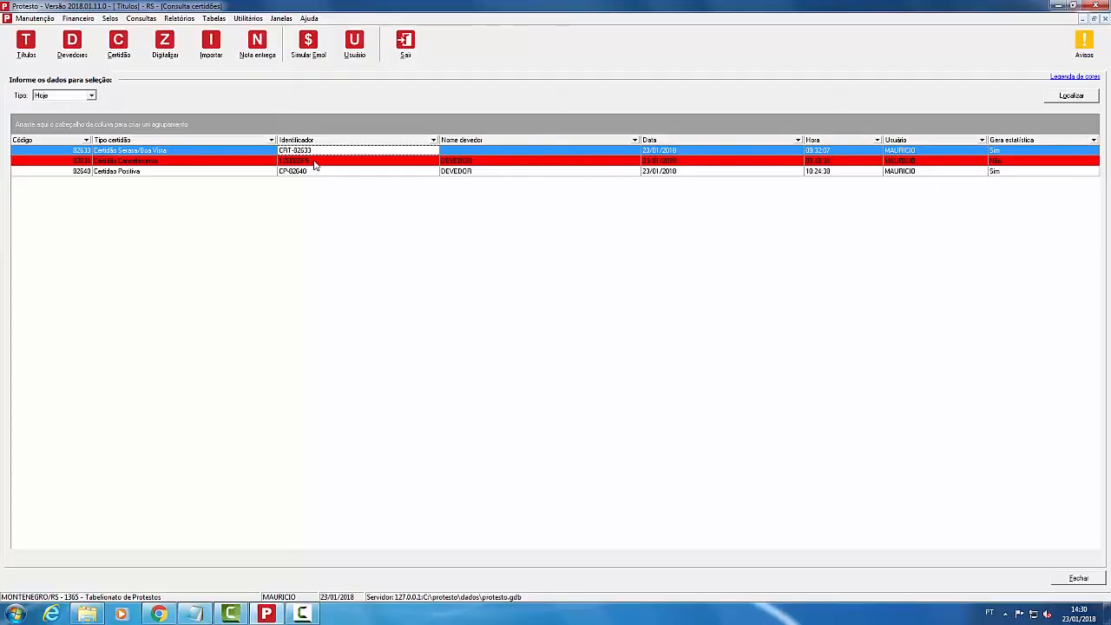
Step: Cancel the CP-82640 certificate act and its receipt, authorising with the administrator password
click(300, 172)
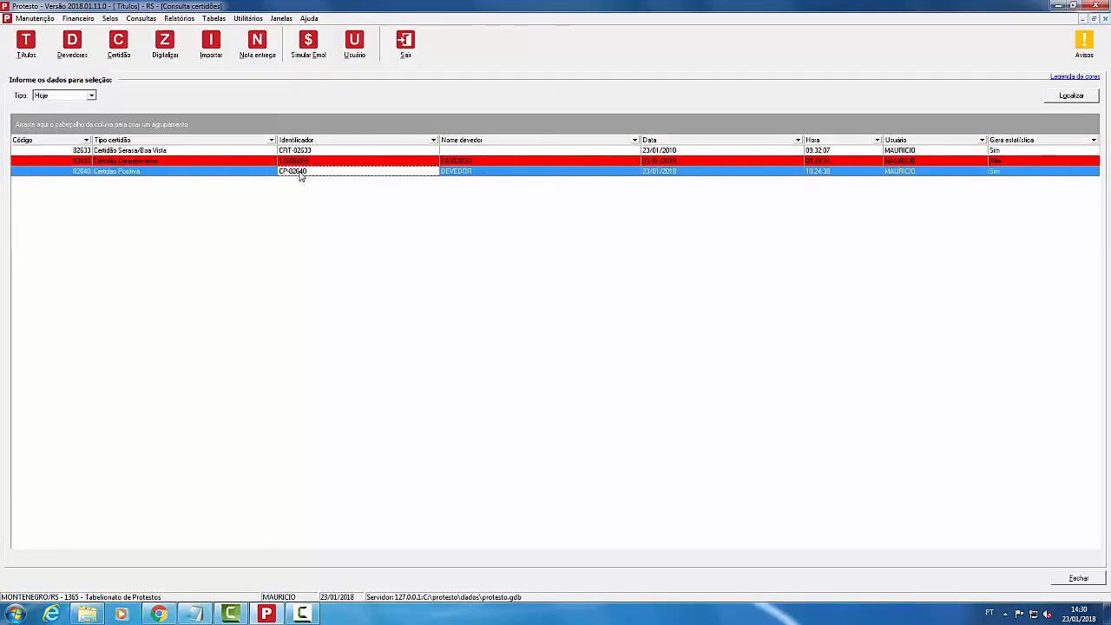
right_click(300, 174)
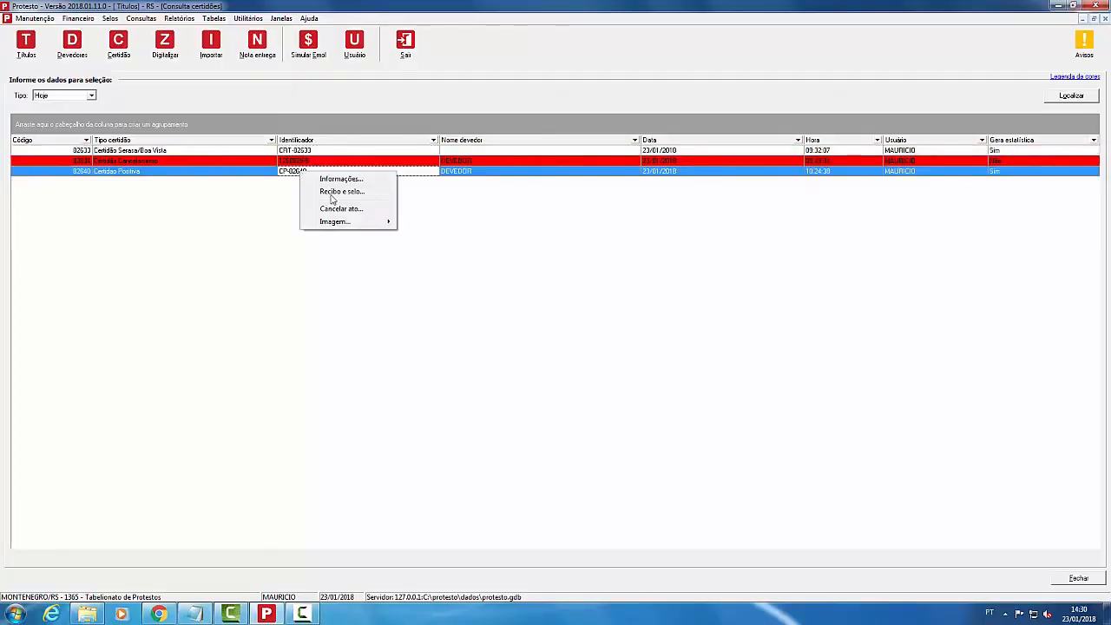
click(340, 209)
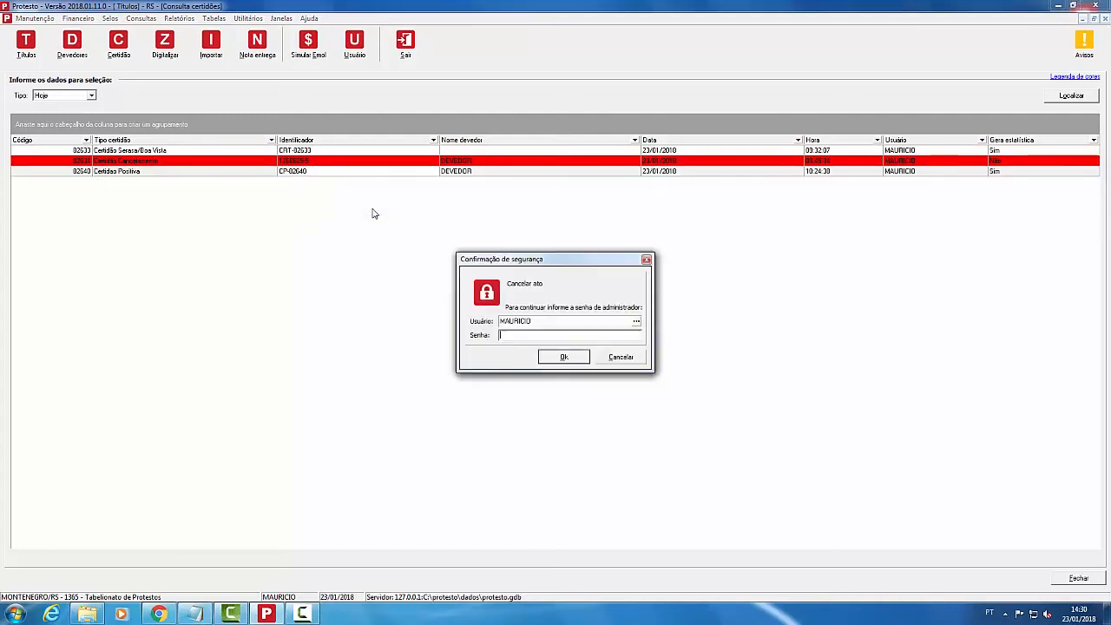
text(*)
key(Return)
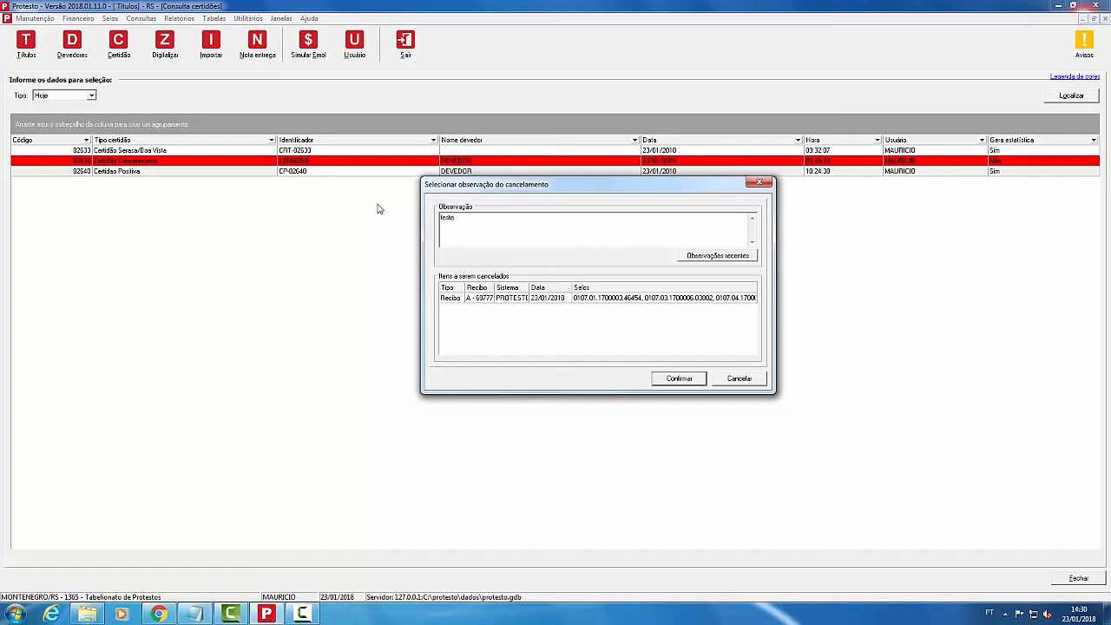
click(695, 381)
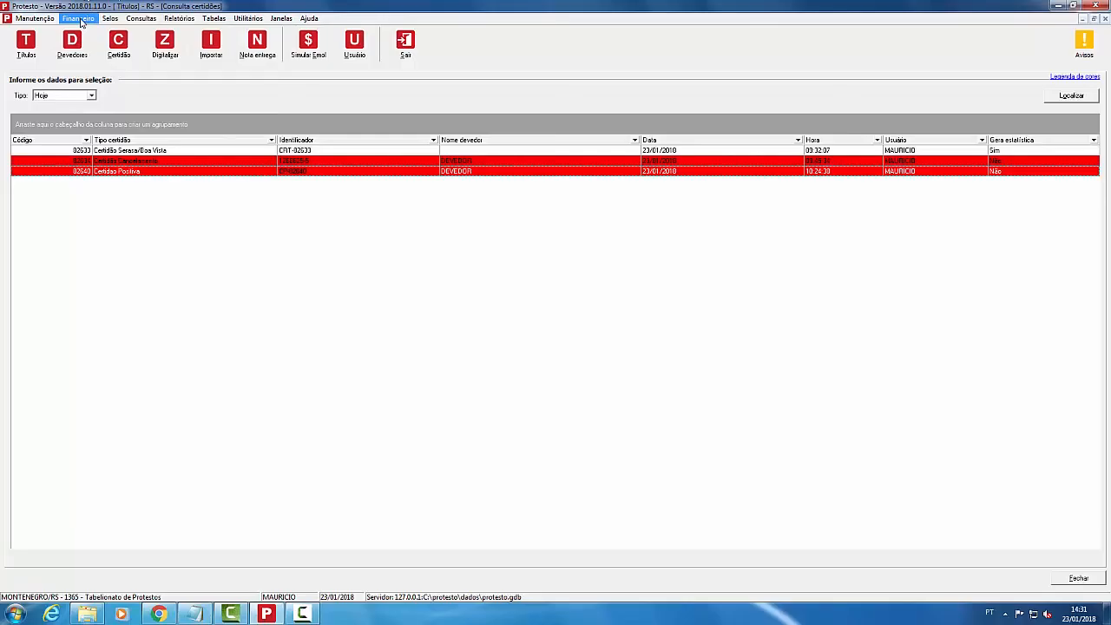
Step: List today's issued receipts and select the cancelled receipt 697771
click(86, 19)
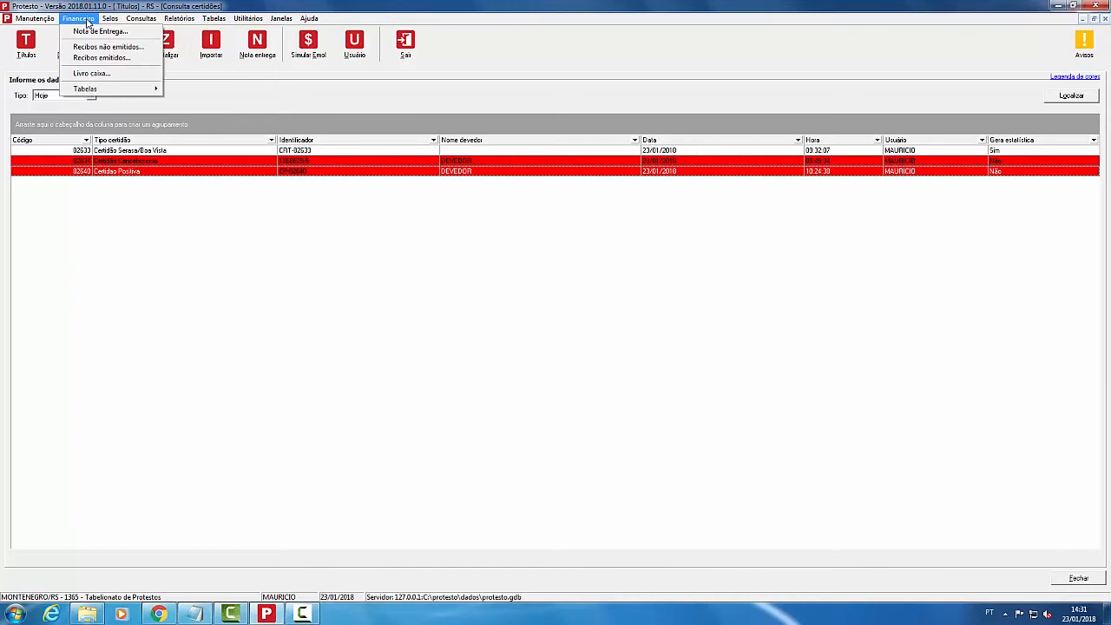
click(104, 58)
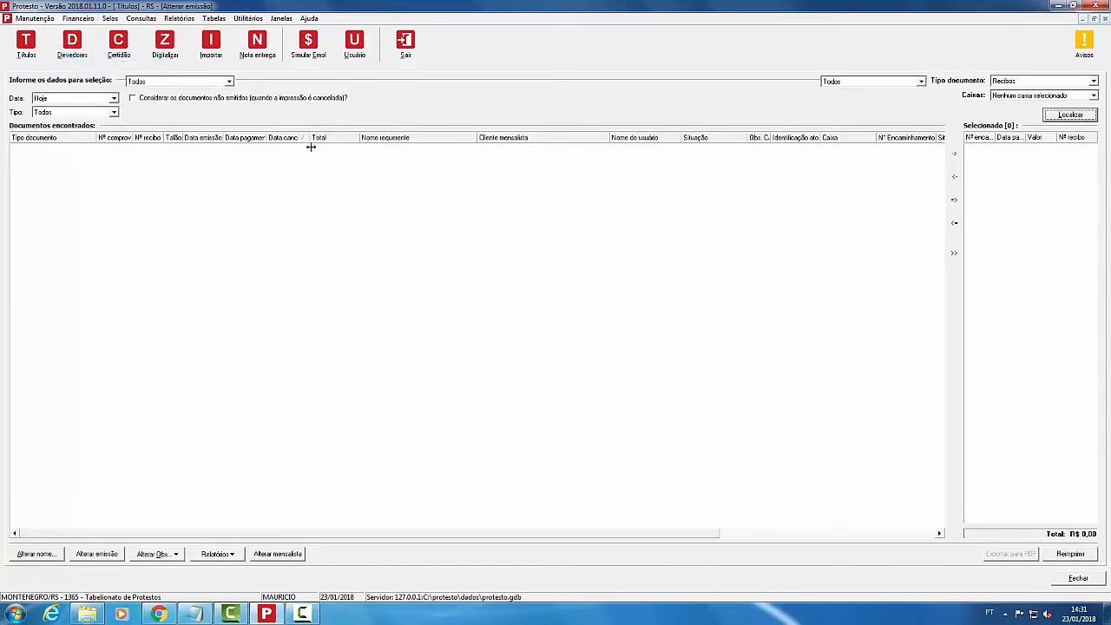
click(1081, 116)
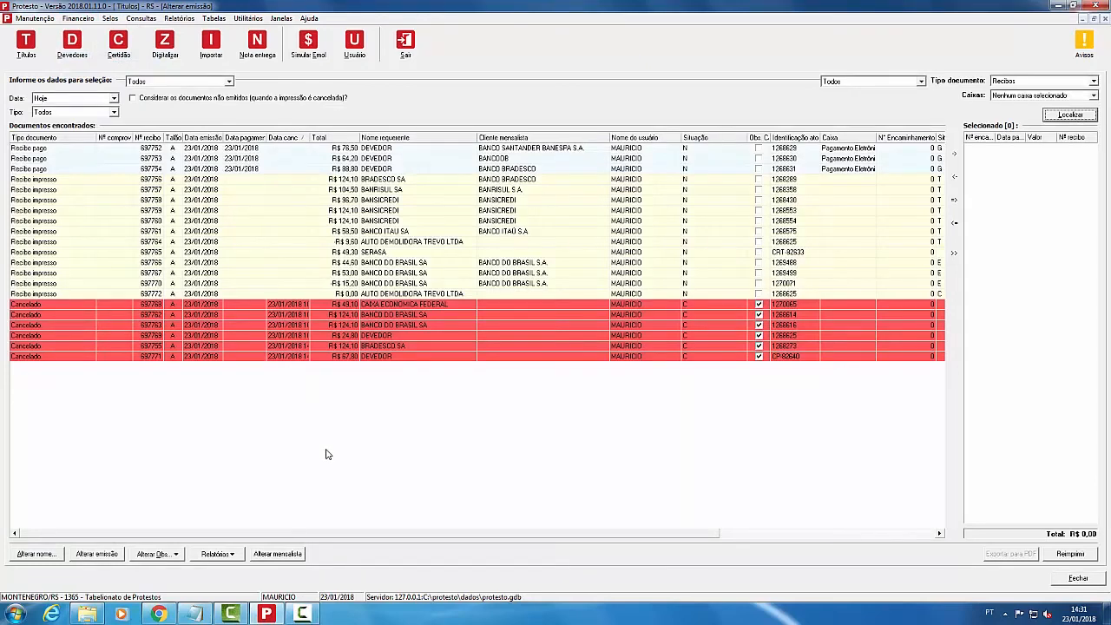
click(795, 357)
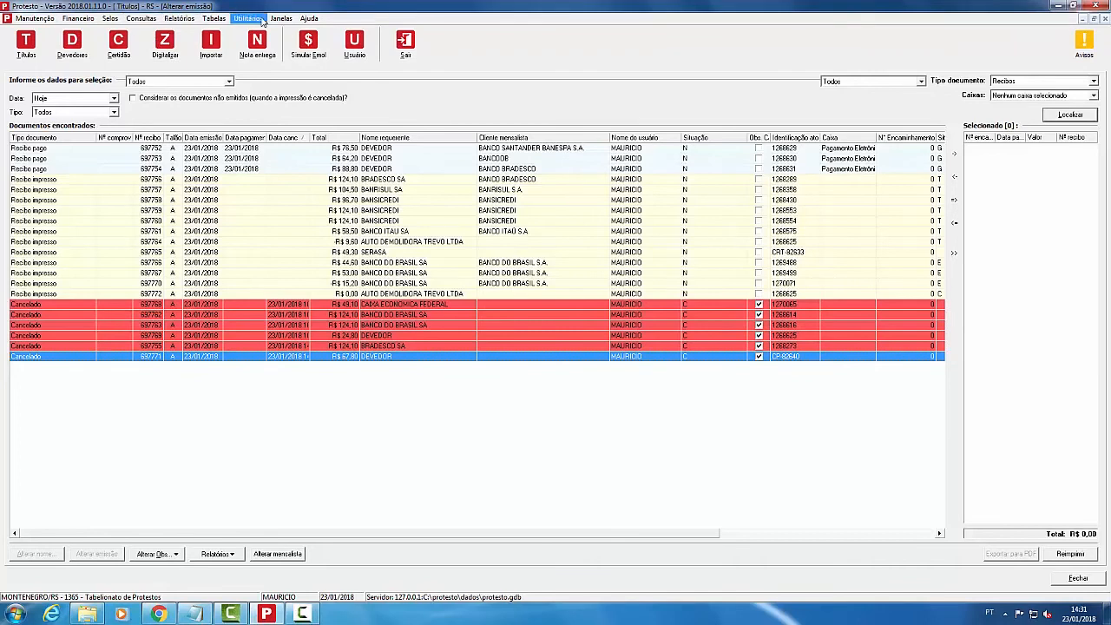
Step: Close the certificates query and issued receipts windows, leaving the main workspace empty
click(280, 18)
click(320, 47)
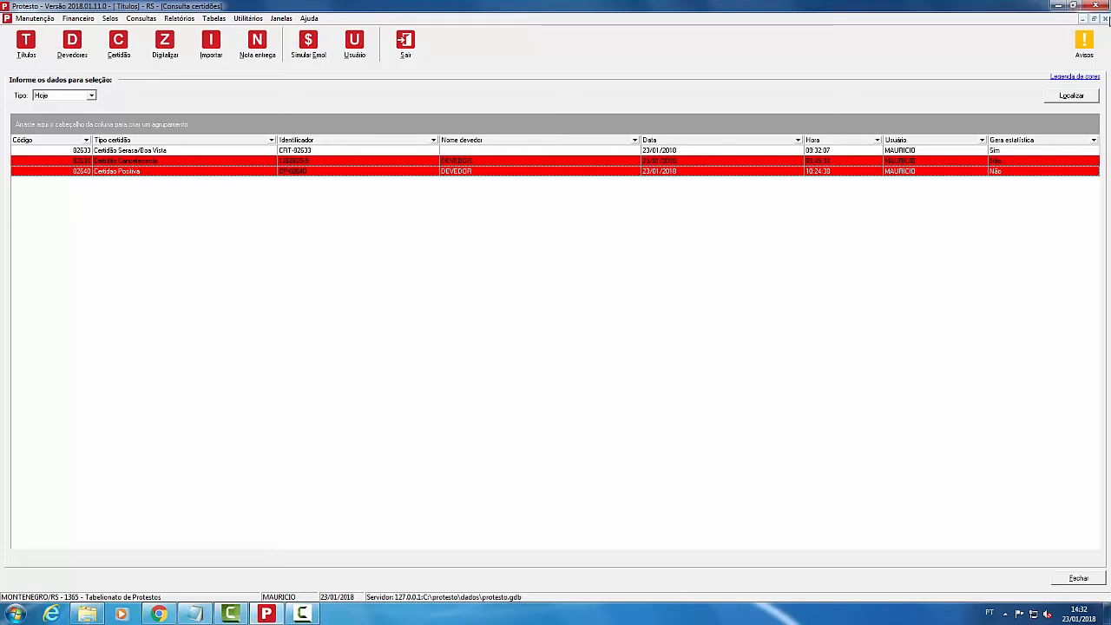
click(1078, 578)
click(445, 340)
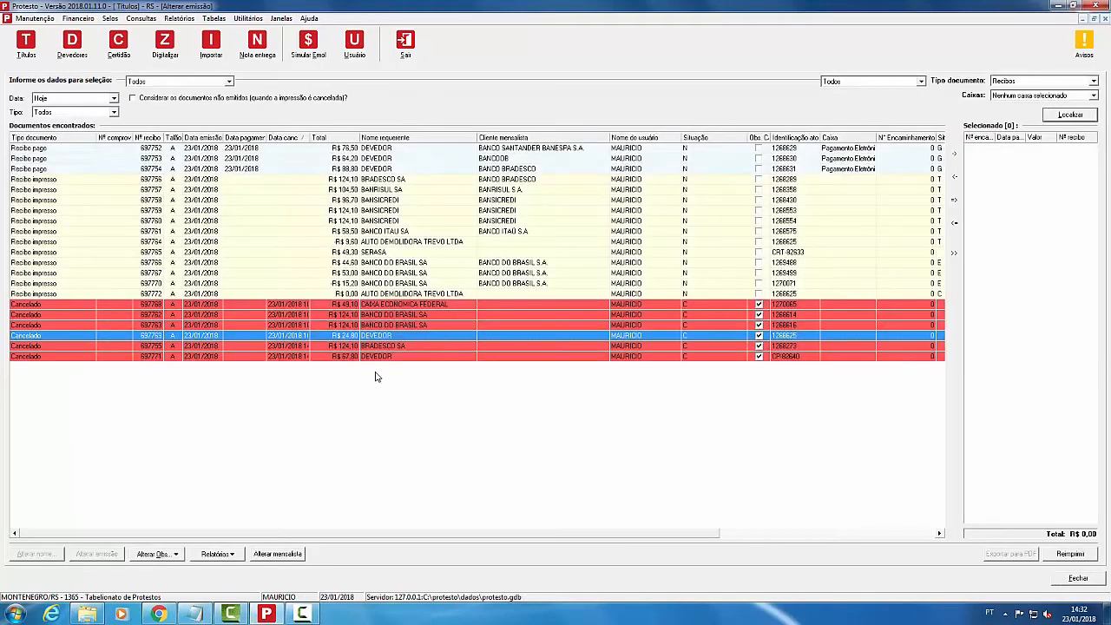
click(1094, 580)
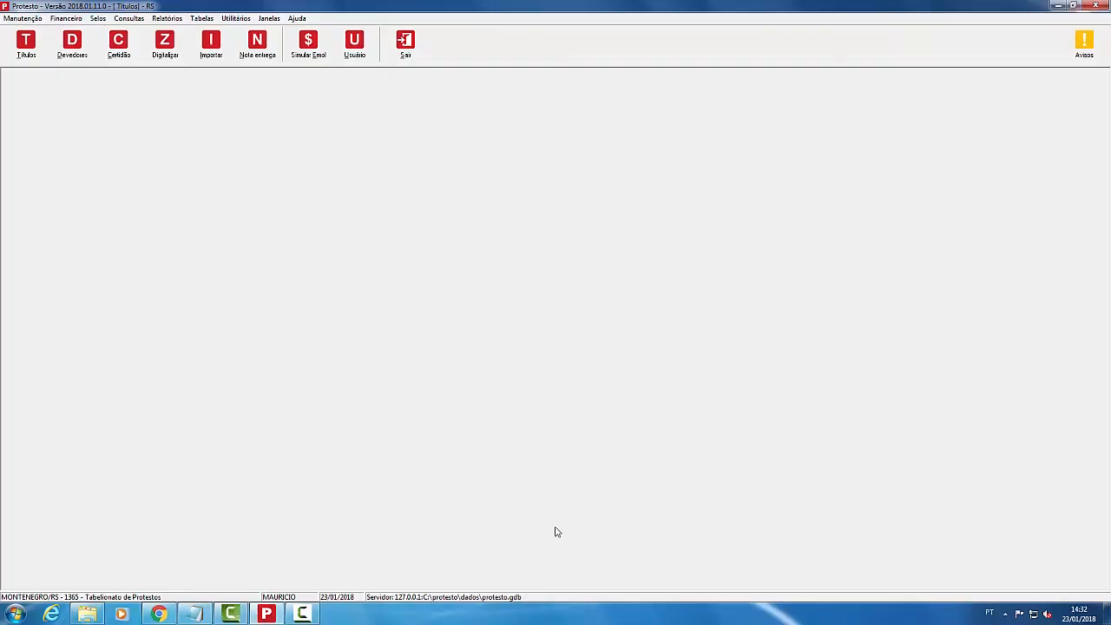
Step: List the títulos apontados from 23/01/2018 to 23/01/2018
click(26, 44)
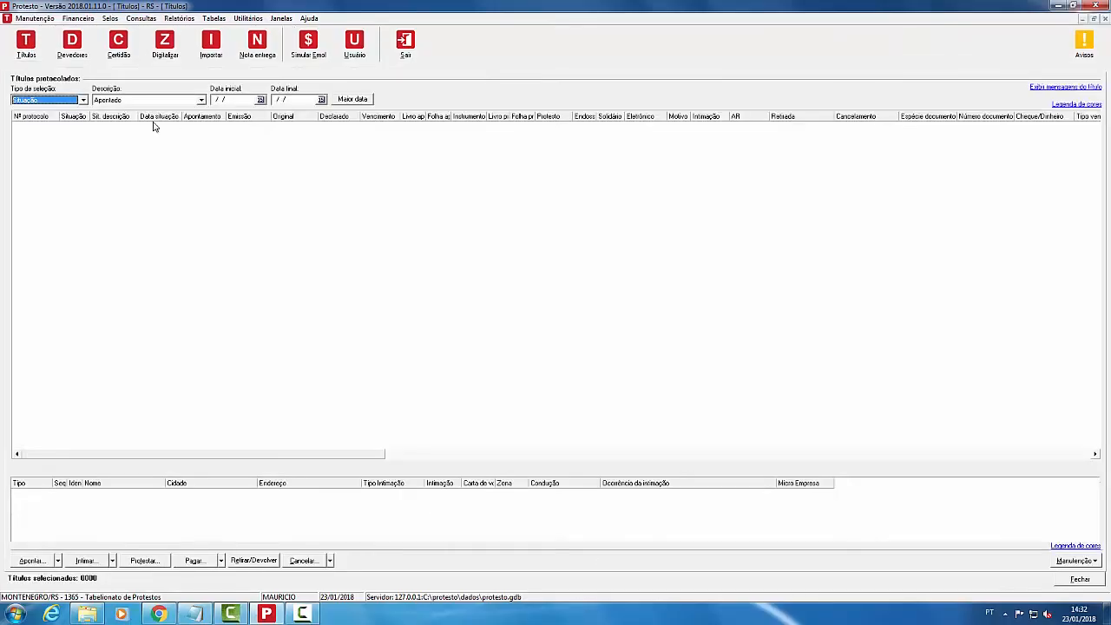
click(260, 100)
click(322, 99)
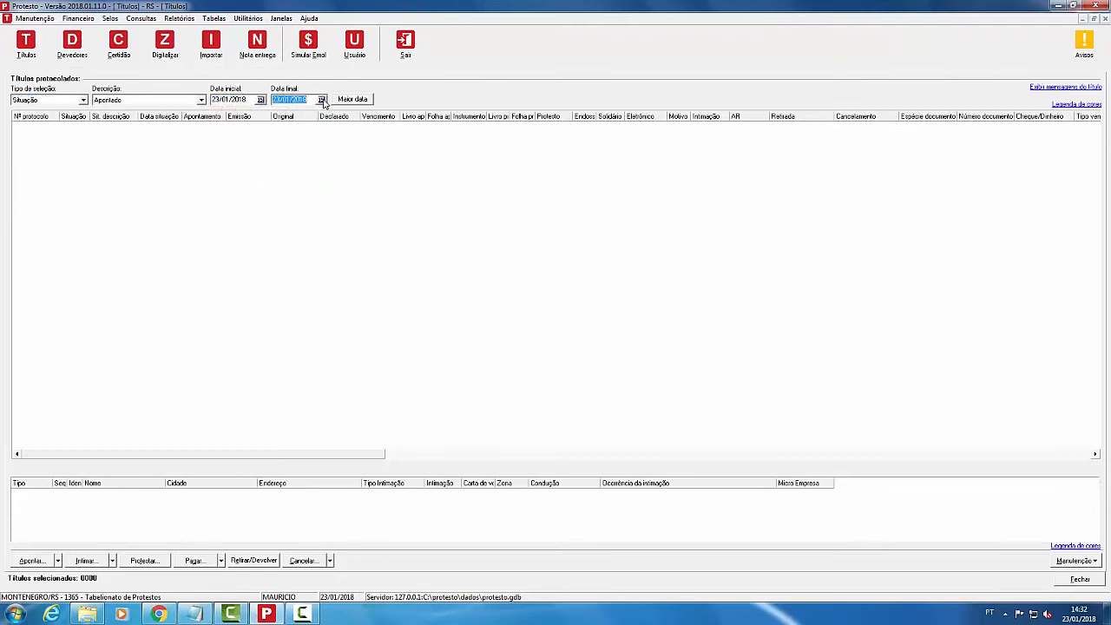
key(Return)
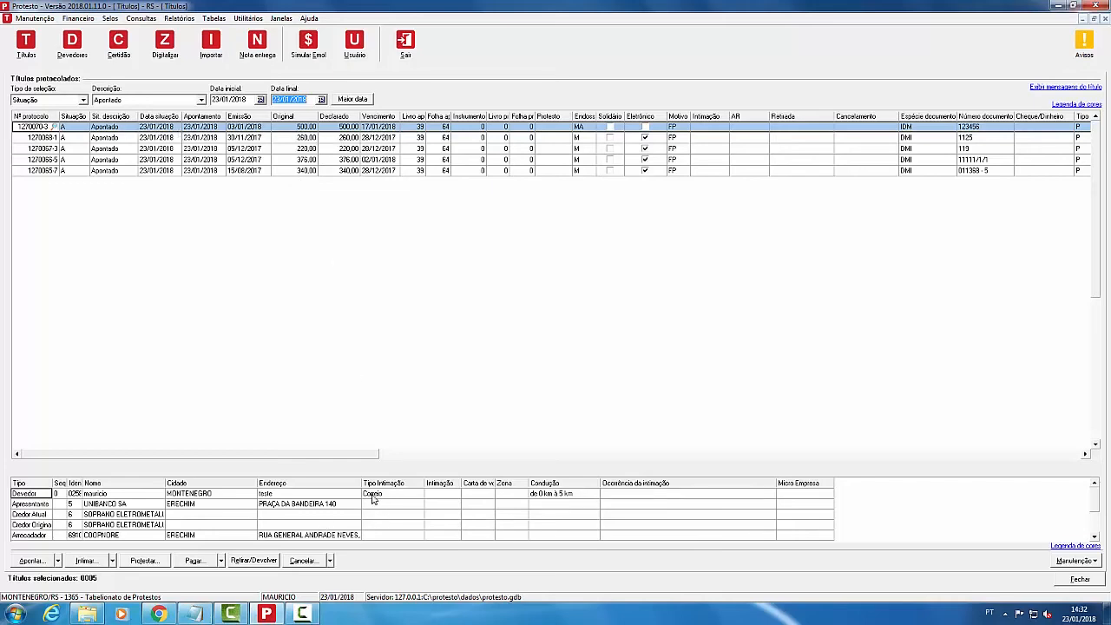
Step: Review the first título's charged fees (total R$ 86,30) and close them unchanged
right_click(239, 127)
click(278, 165)
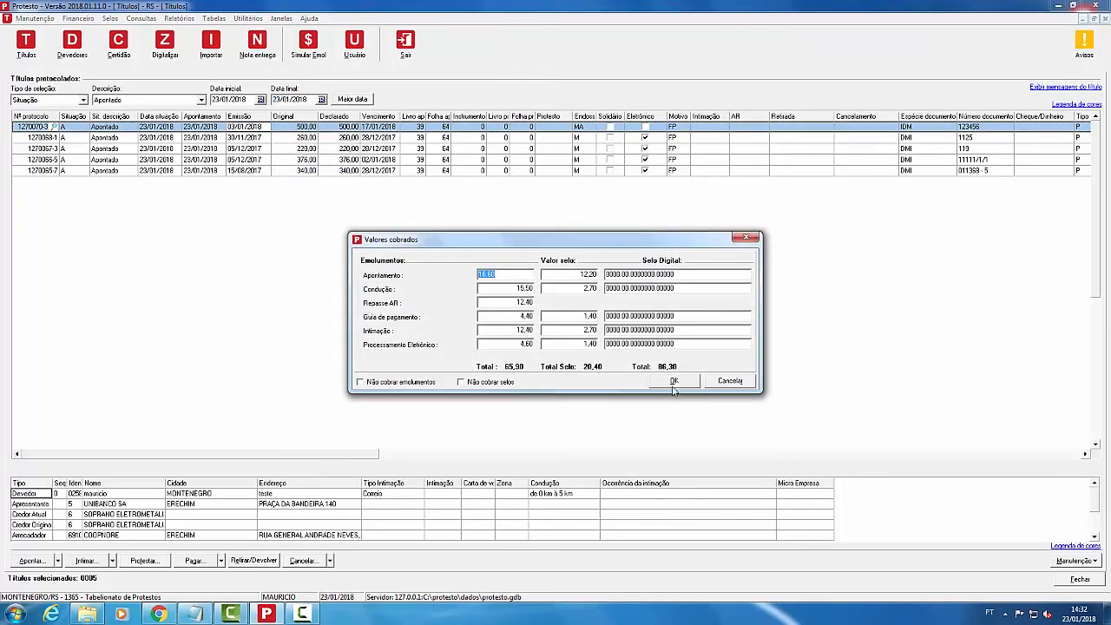
click(729, 382)
click(419, 497)
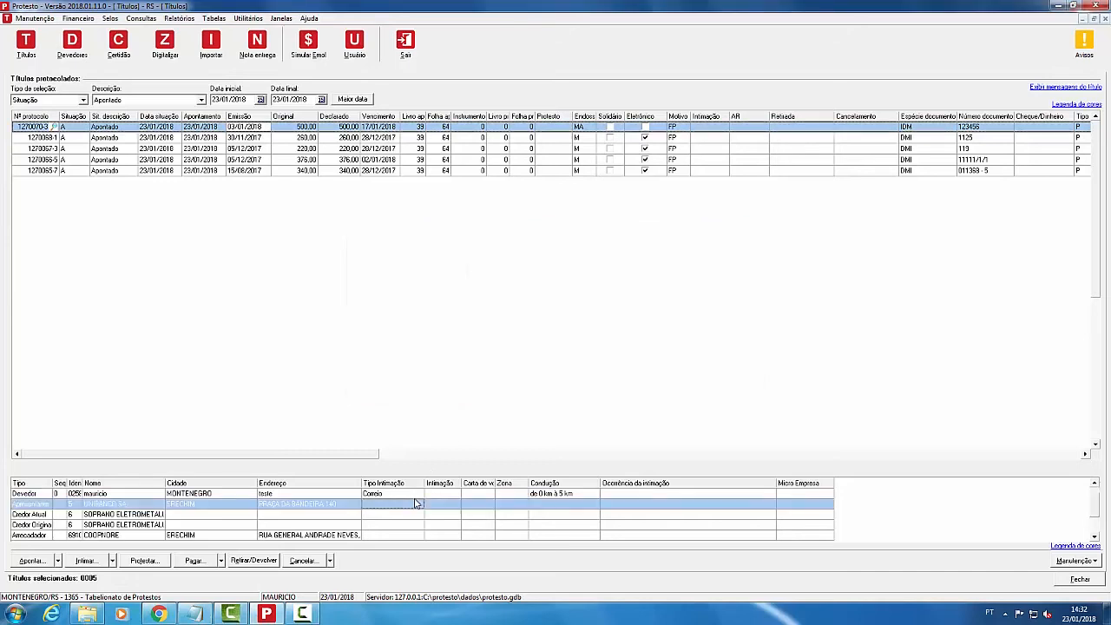
Step: Set title 1270070-3's Devedor intimation to Pessoal fora do limite urbano, updating condução to 5 à 10 km
click(1081, 560)
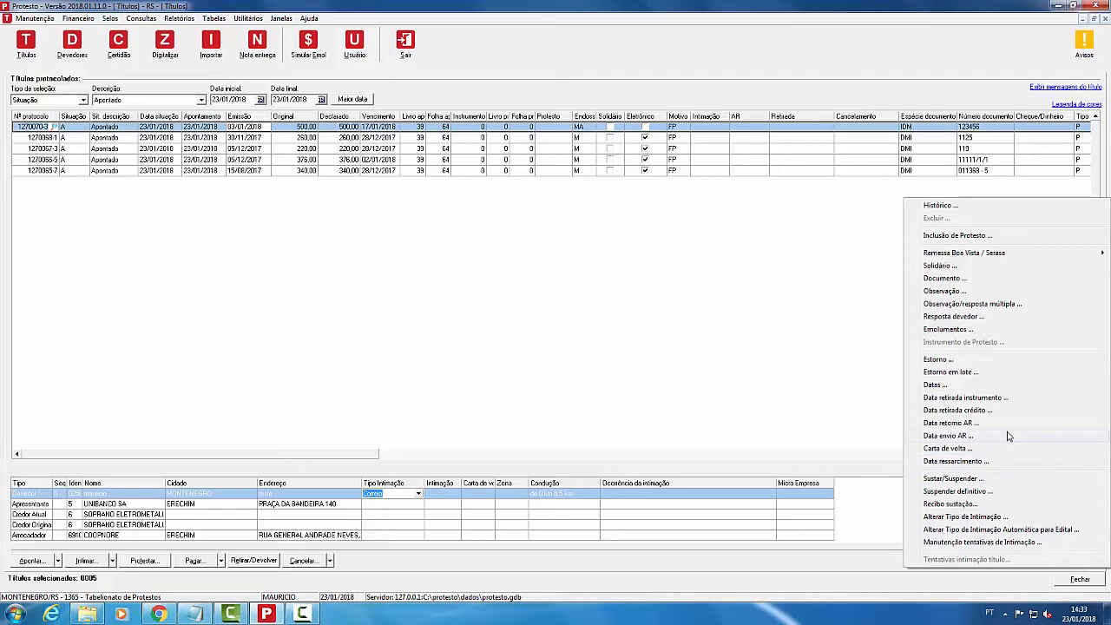
click(992, 518)
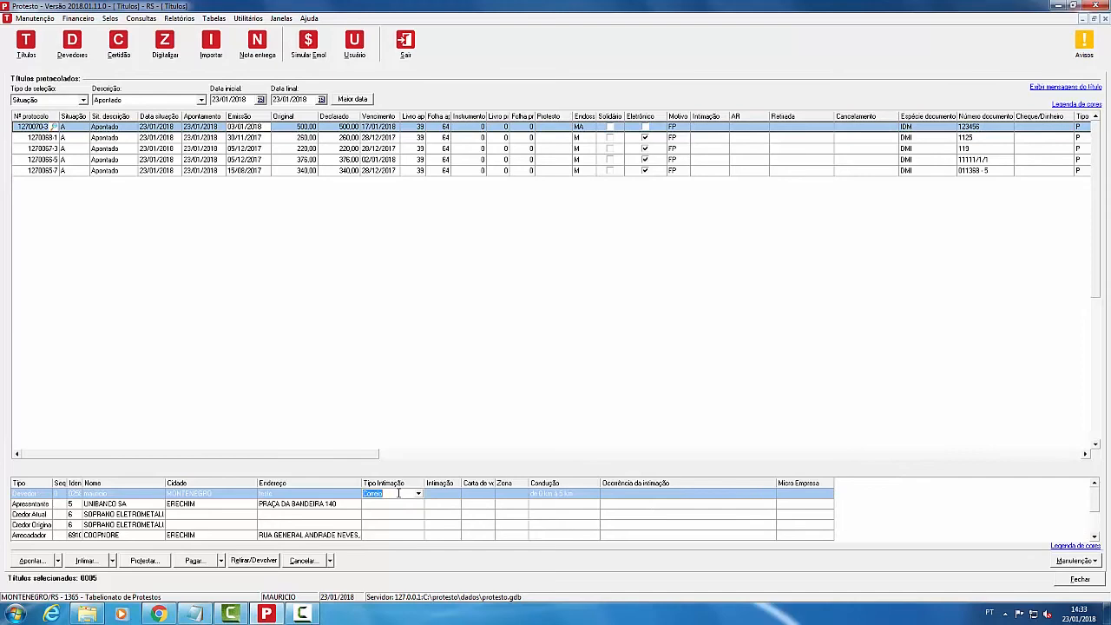
click(418, 493)
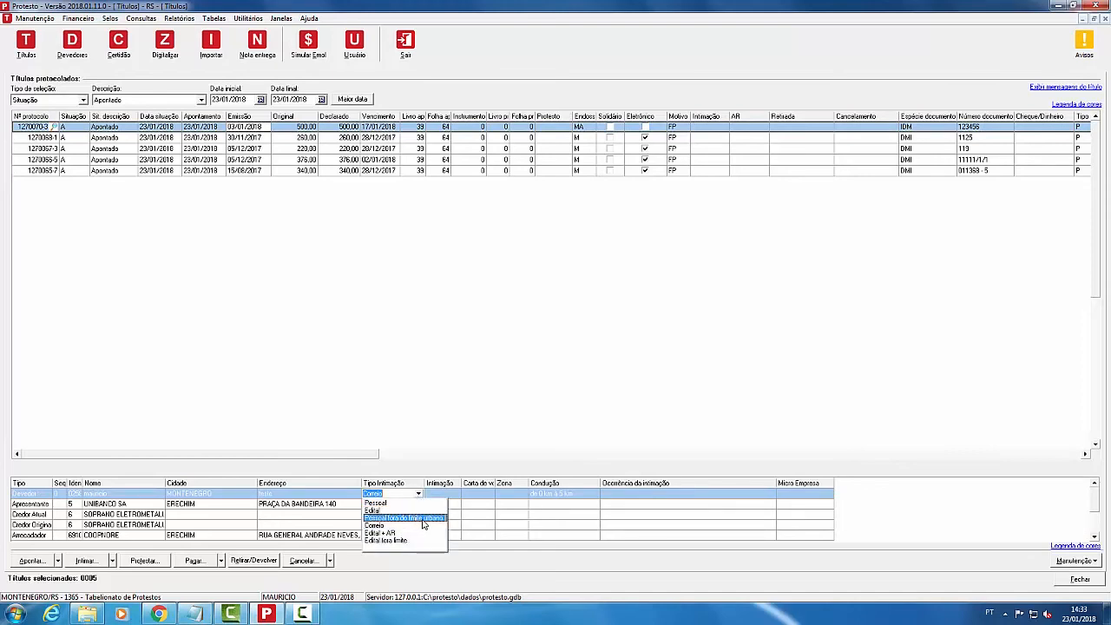
click(423, 518)
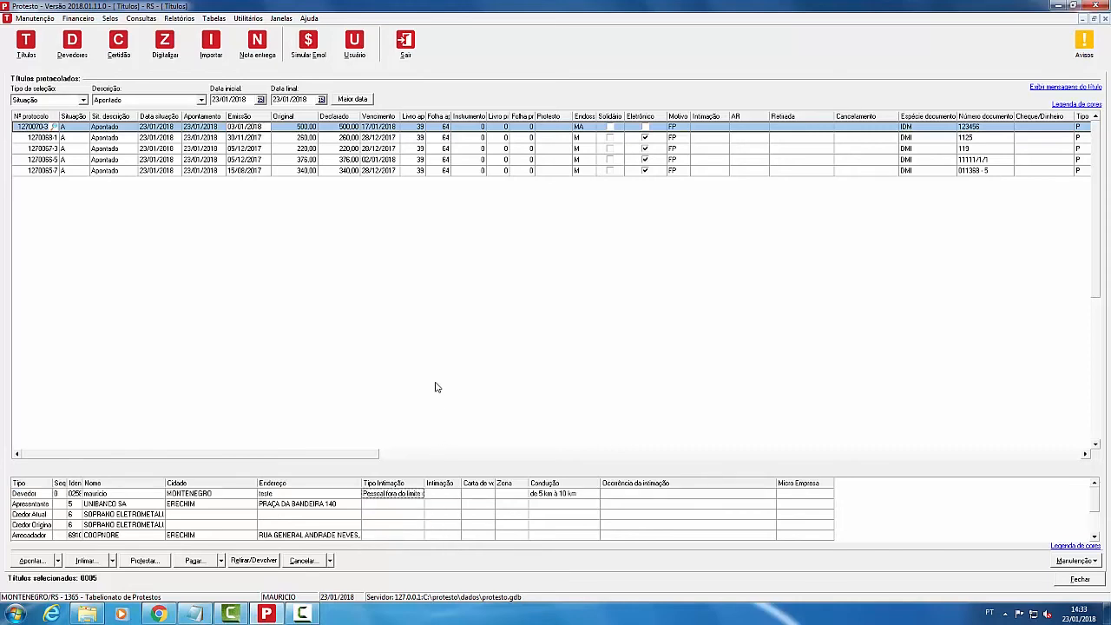
right_click(299, 129)
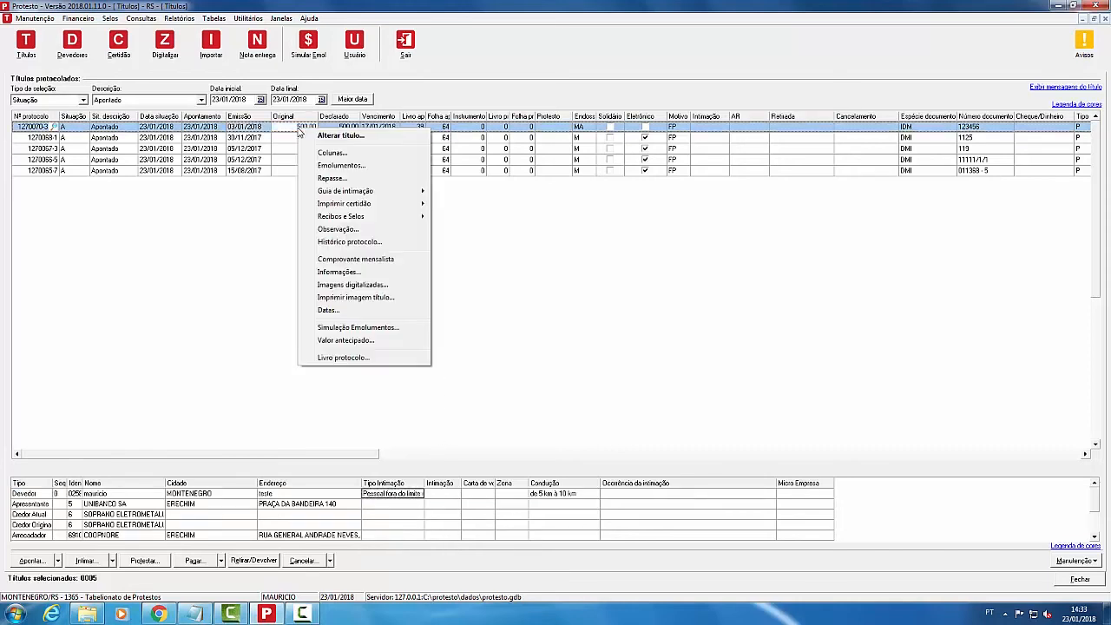
Step: Review title 1270070-3's fees totalling R$ 97,40 unchanged, then select title 1270068-1
click(351, 165)
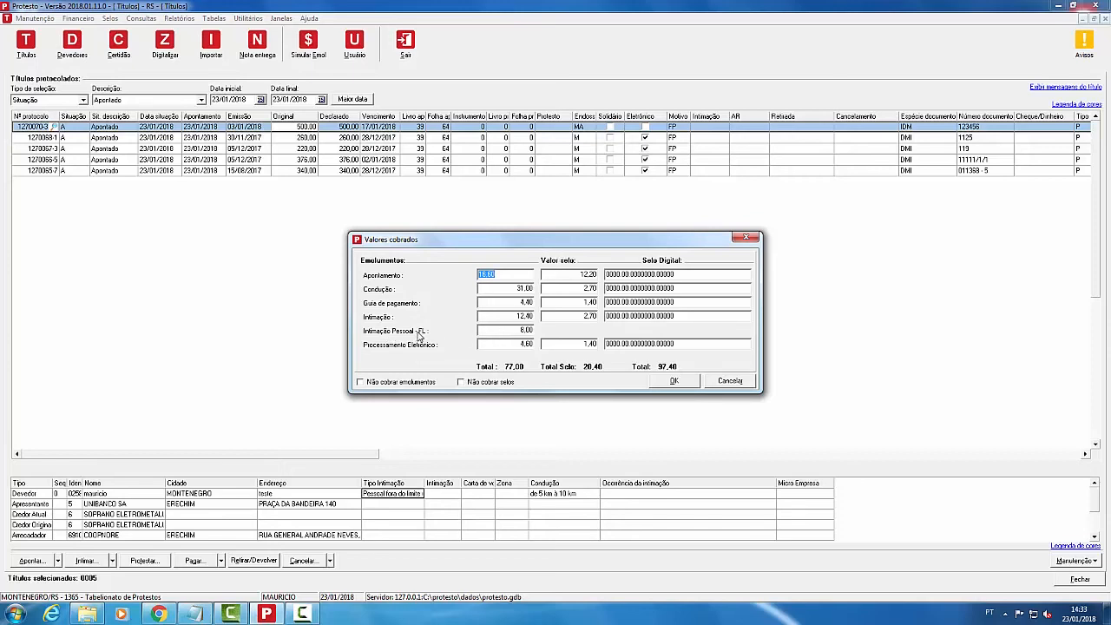
click(730, 381)
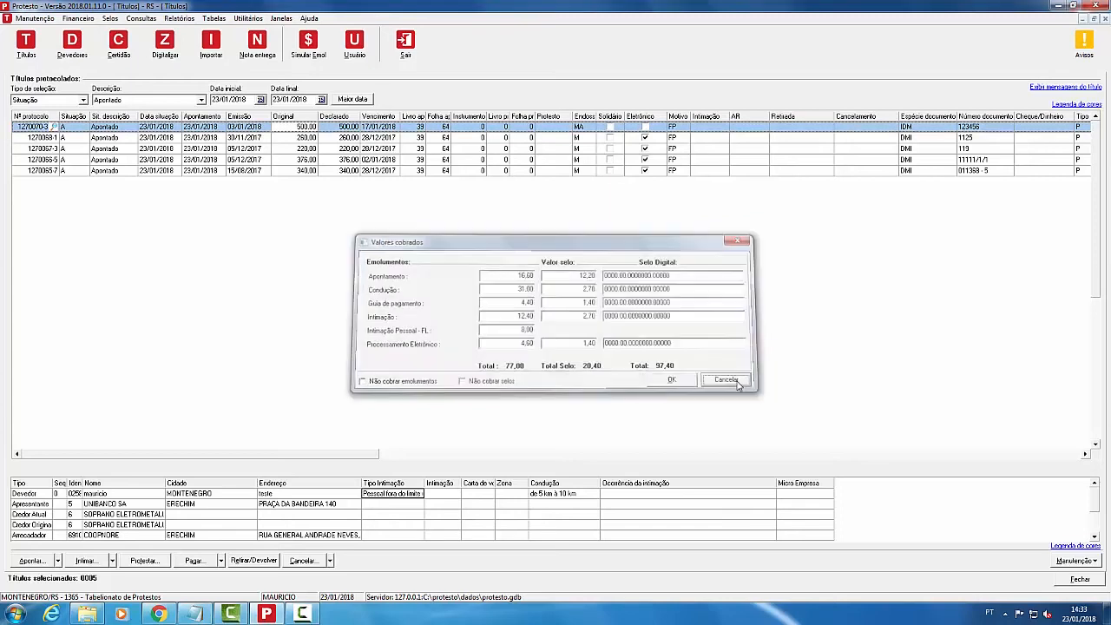
click(292, 139)
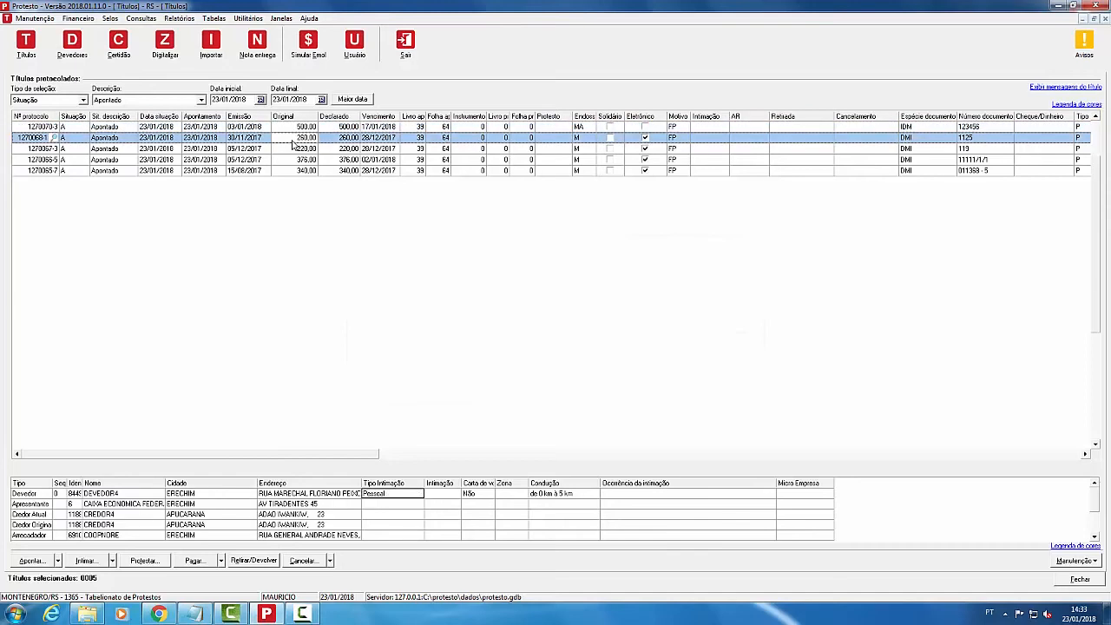
click(420, 496)
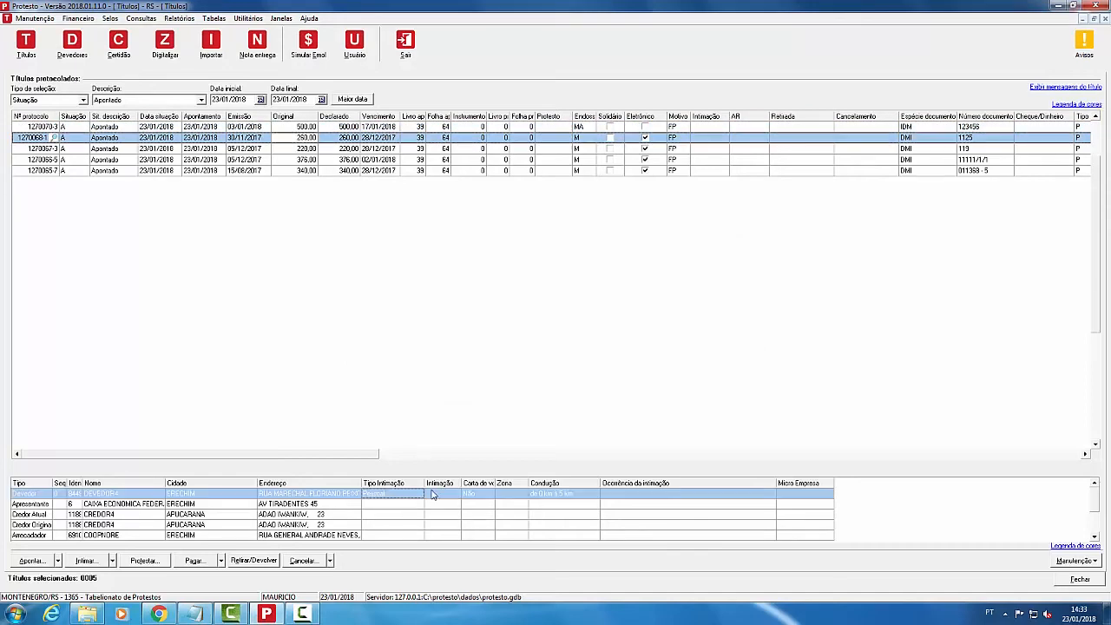
click(280, 126)
click(415, 495)
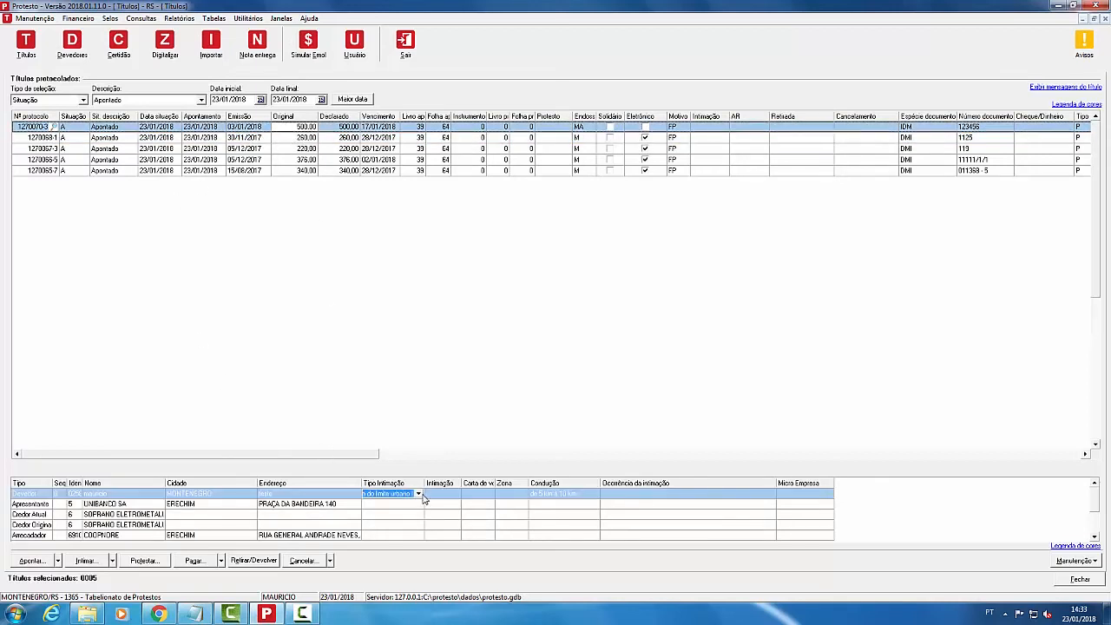
click(303, 138)
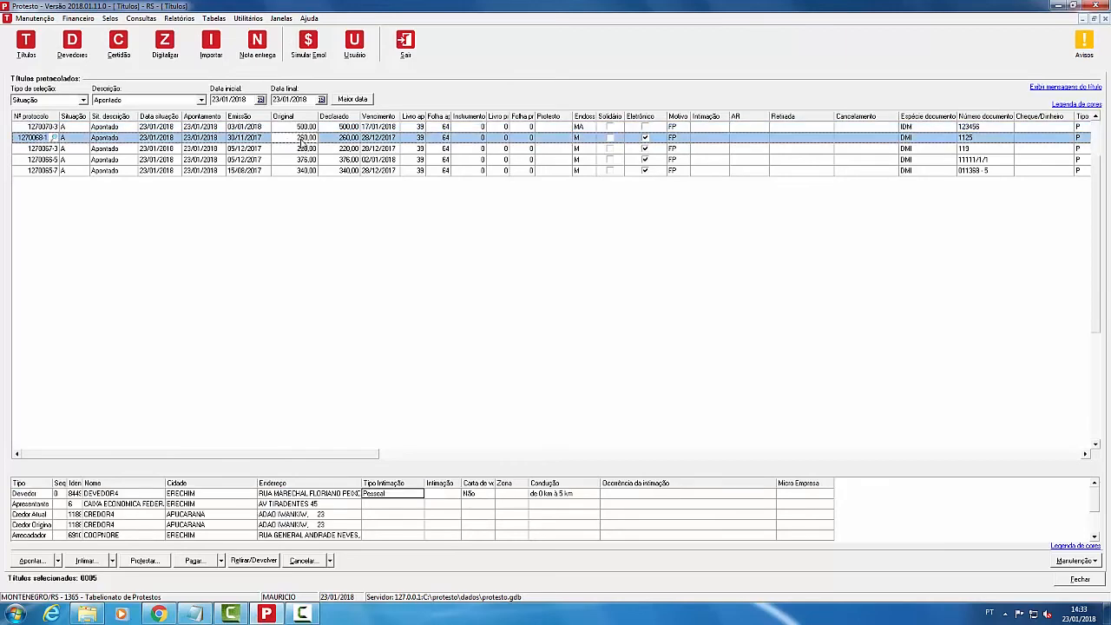
right_click(303, 139)
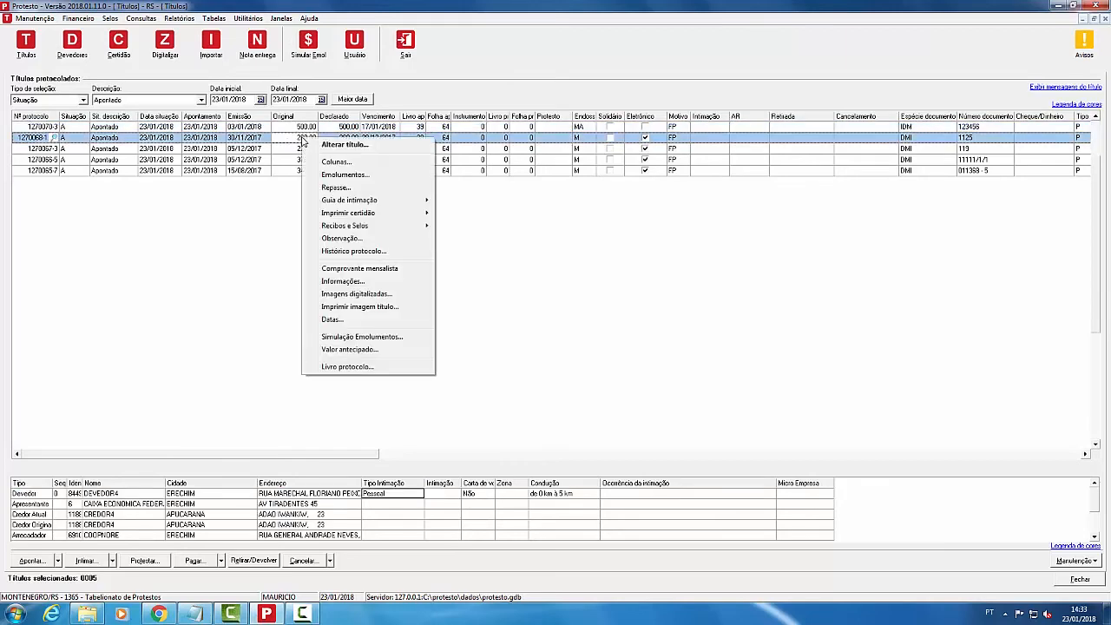
mouse_move(391, 203)
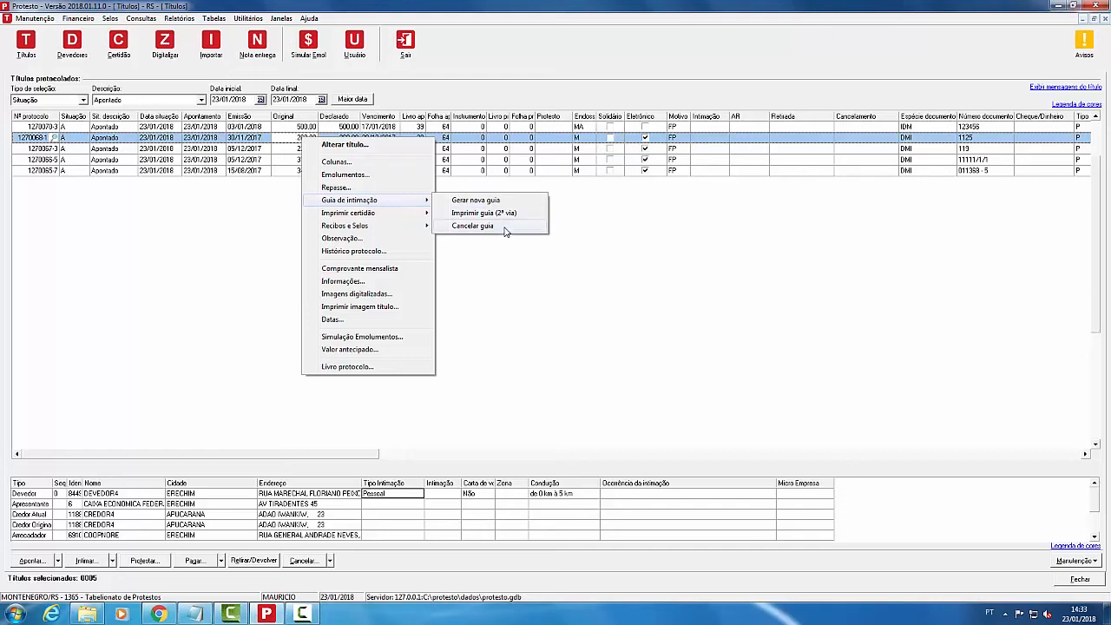
click(250, 128)
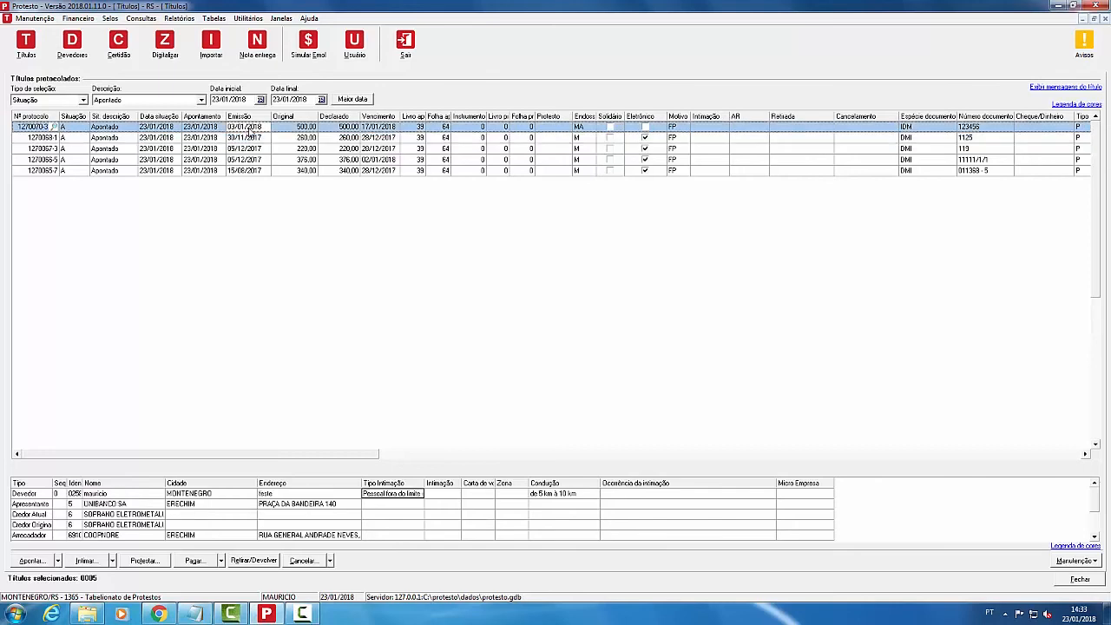
right_click(250, 129)
mouse_move(350, 191)
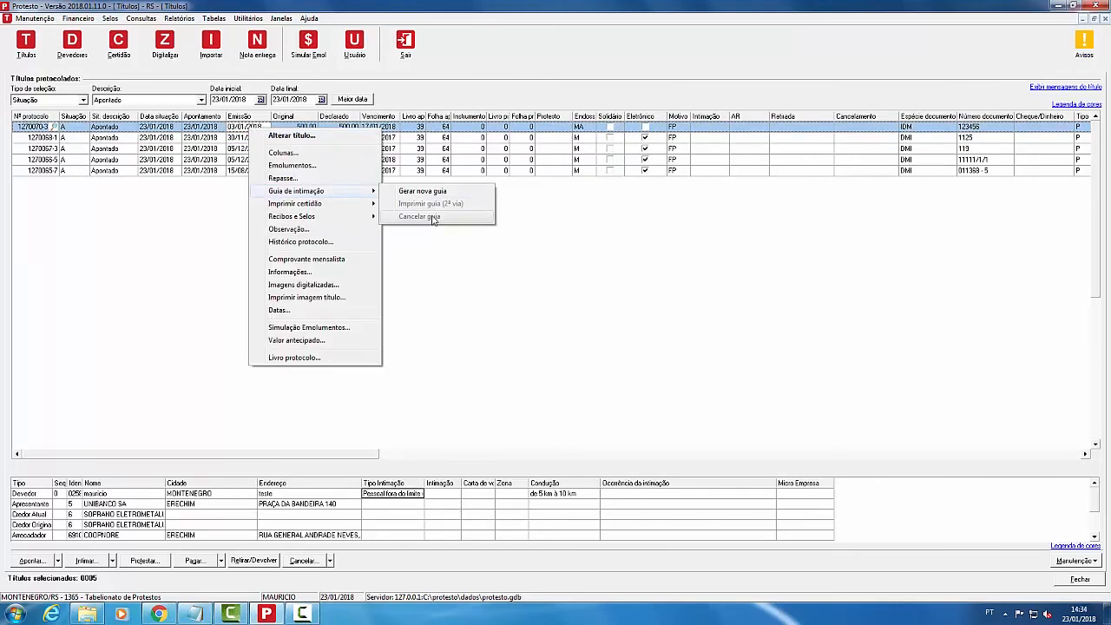
click(447, 139)
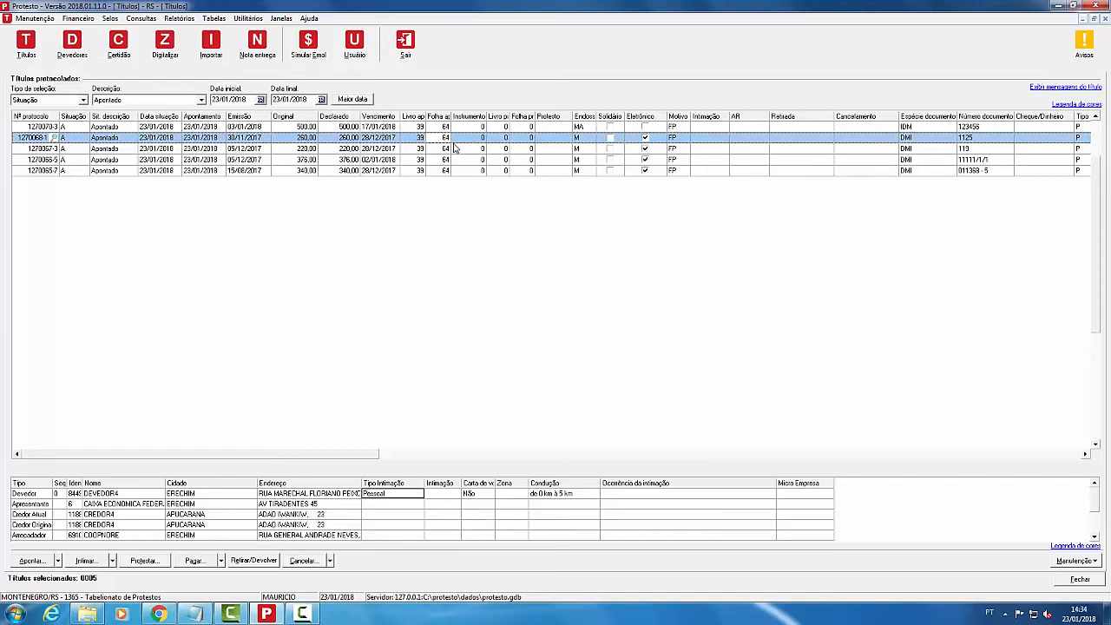
right_click(439, 137)
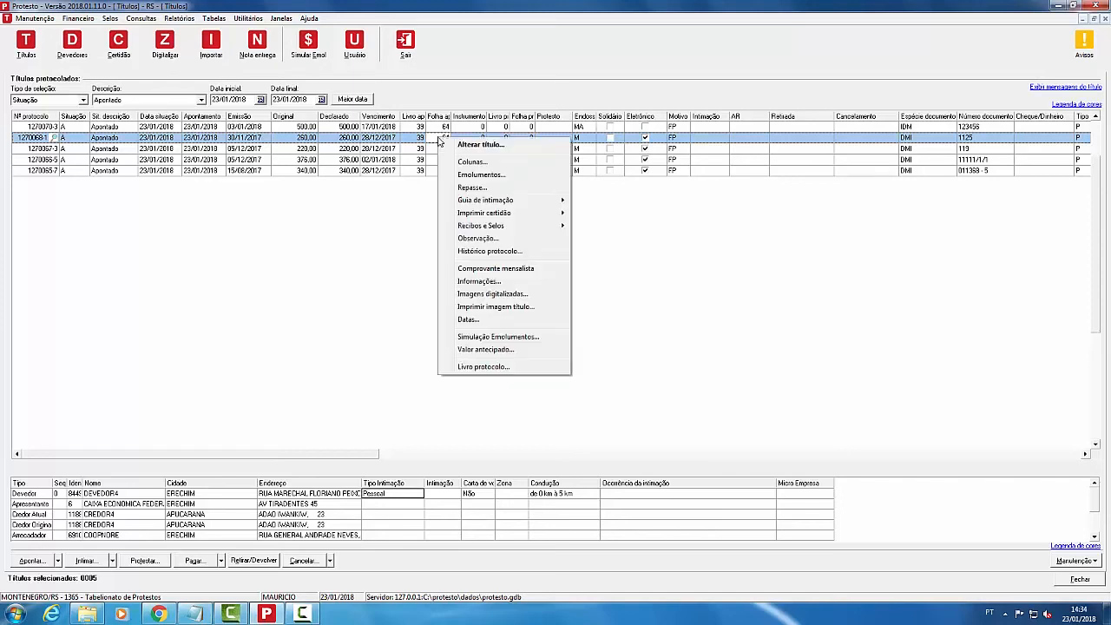
Step: Cancel title 1270068-1's R$ 327,20 intimation guia, authorising with the administrator password
mouse_move(506, 200)
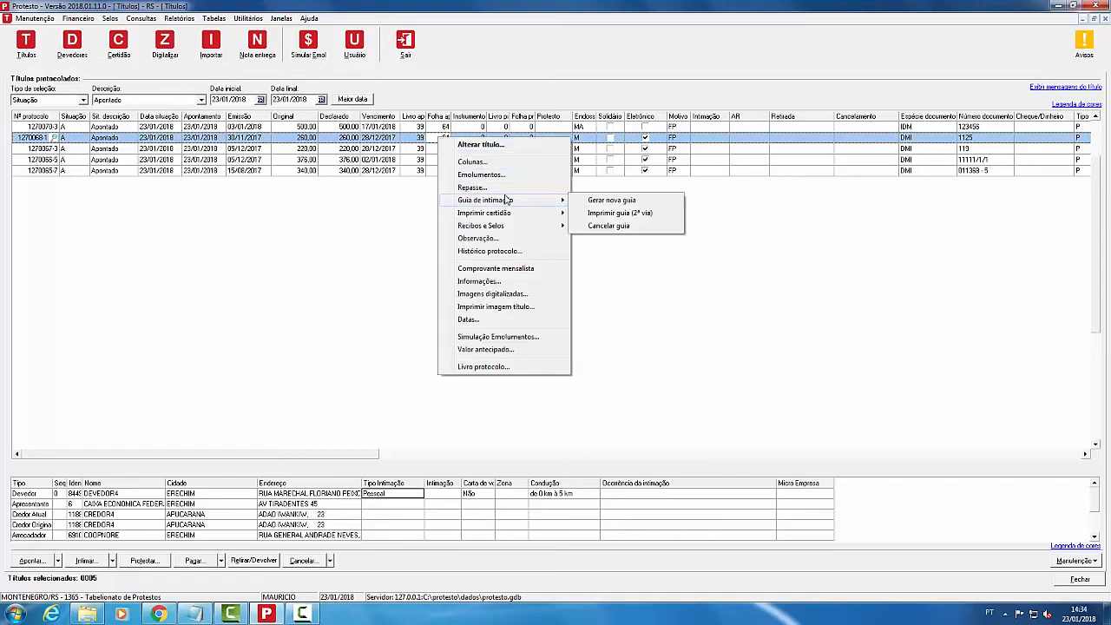
click(615, 227)
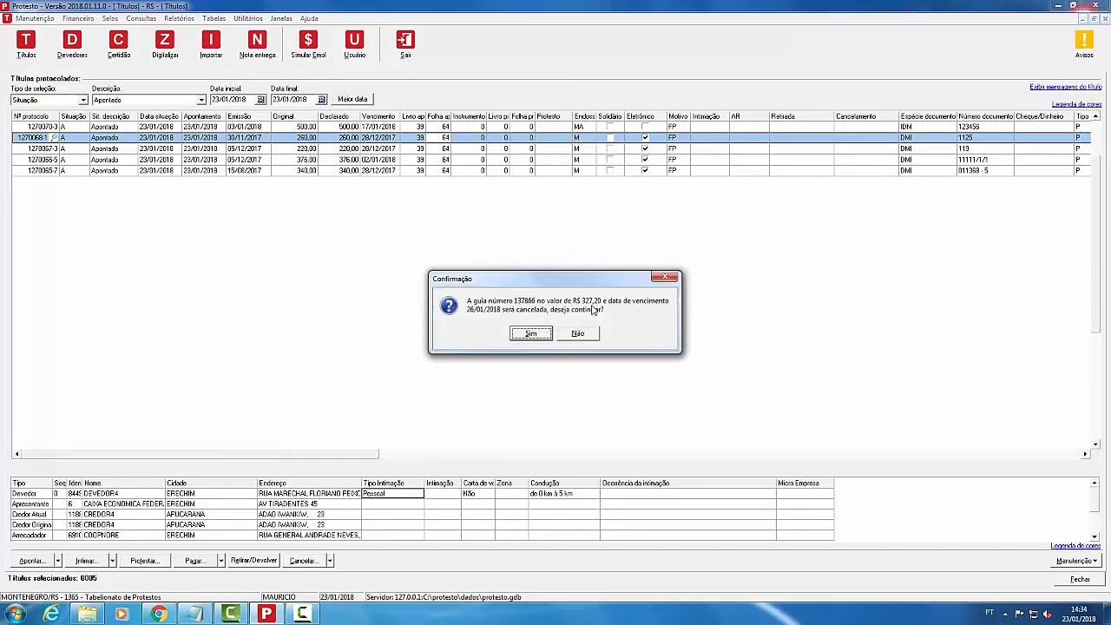
click(532, 334)
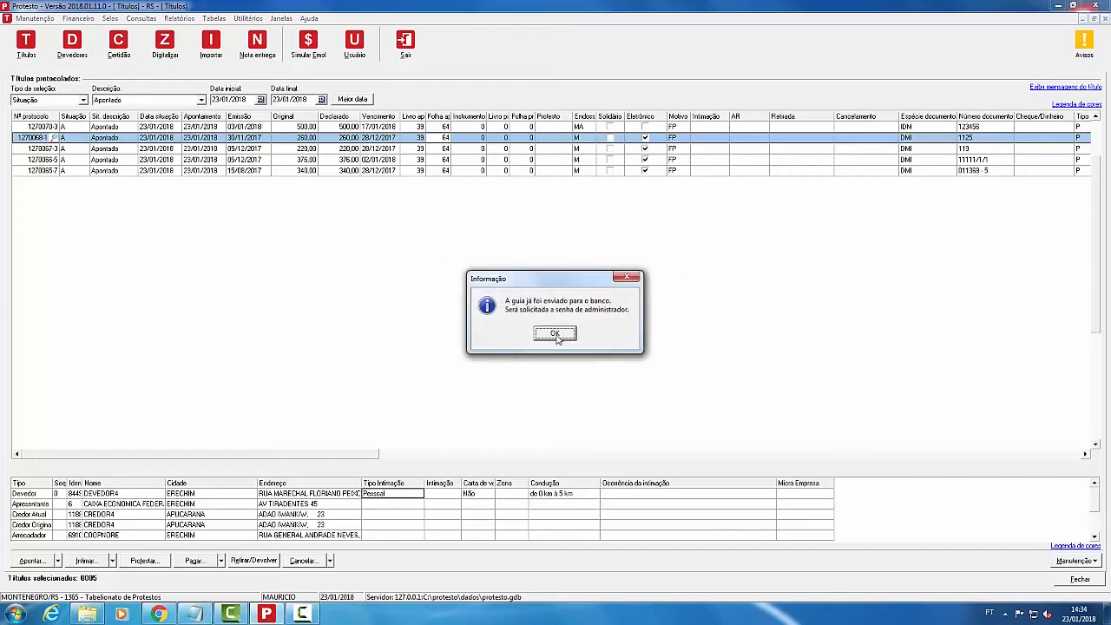
click(556, 334)
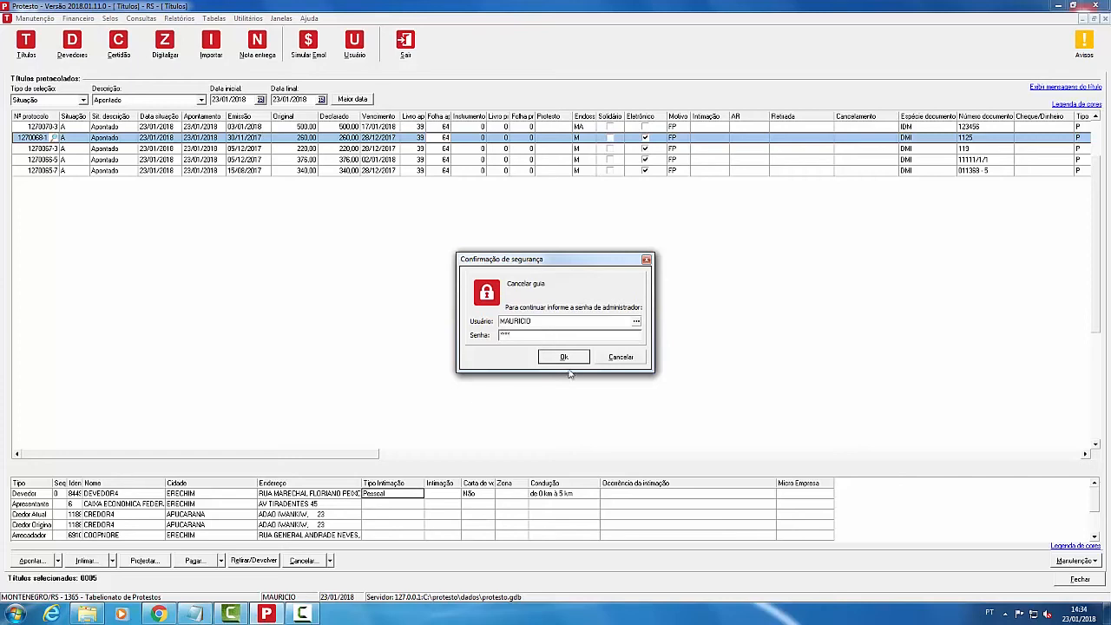
click(578, 360)
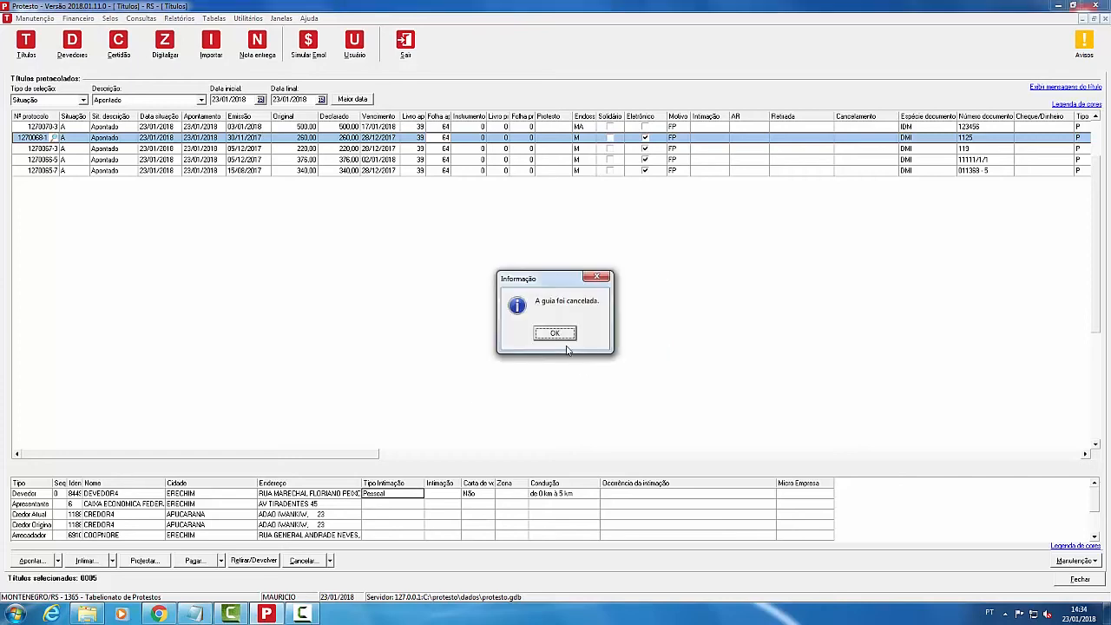
click(563, 336)
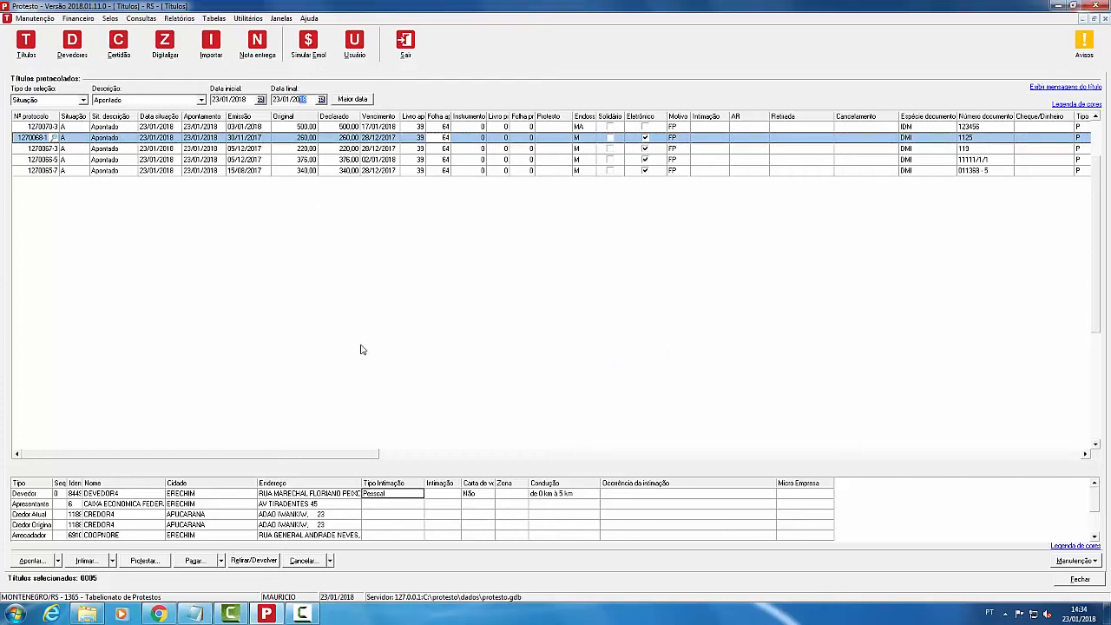
Step: Look at the debtor's intimation type choices and leave them unchanged
click(417, 495)
click(419, 494)
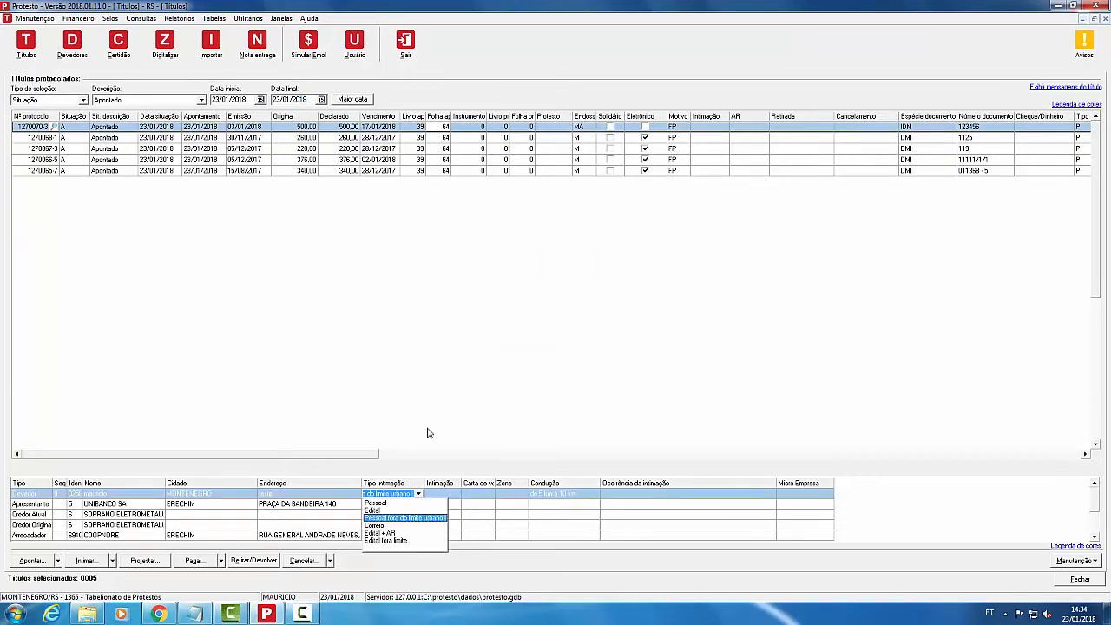
click(414, 369)
Step: Preview a second copy (2ª via) of title 1270067-3's intimation guia on screen
click(384, 150)
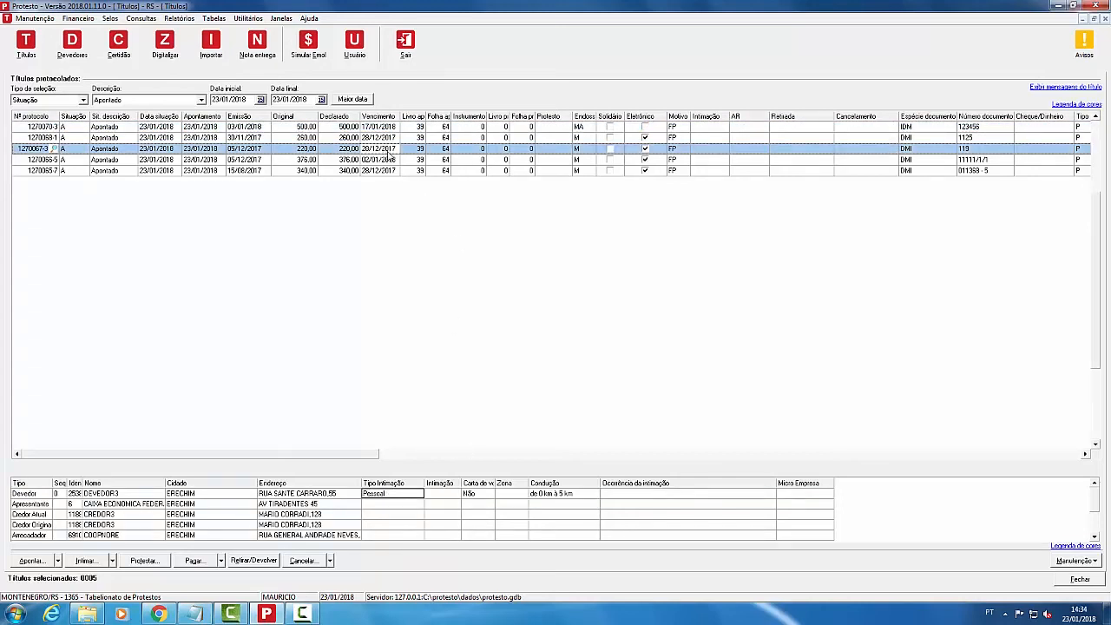
right_click(393, 156)
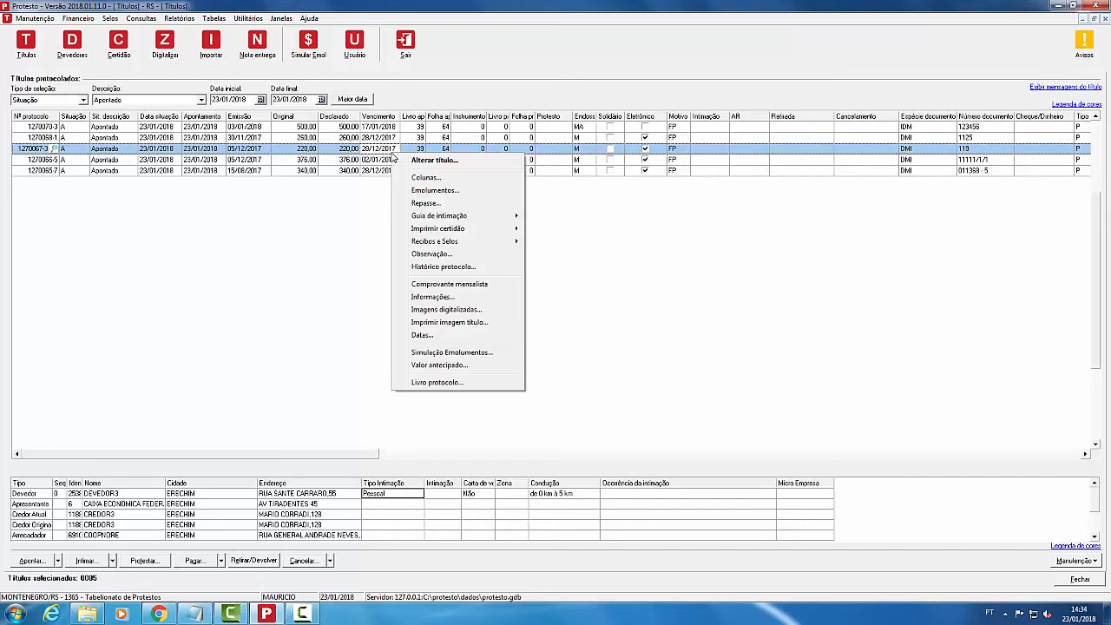
mouse_move(482, 217)
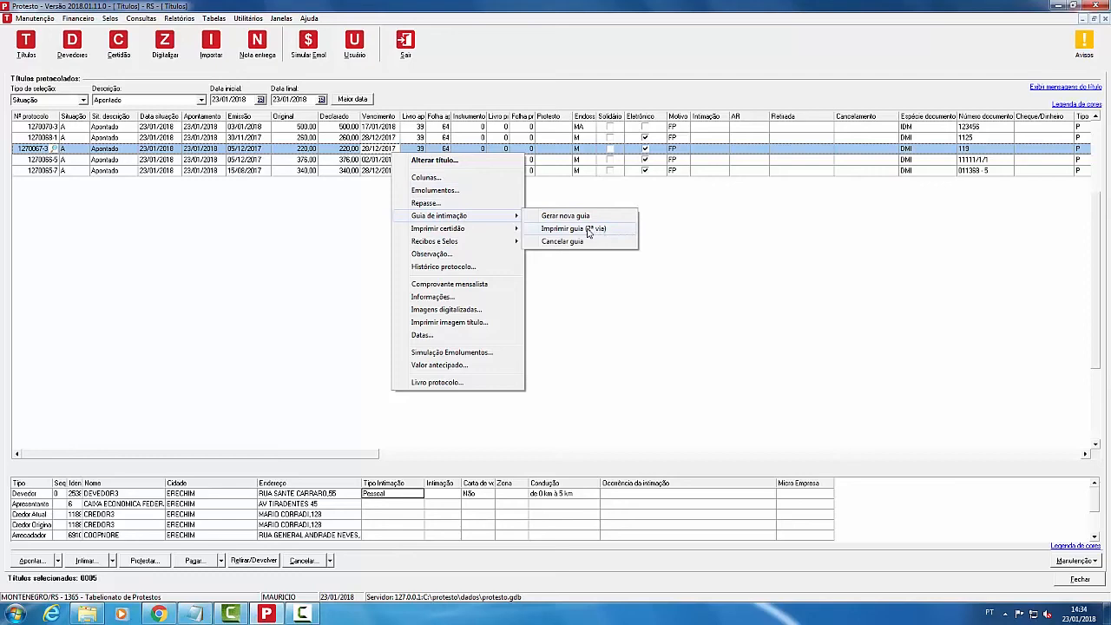
click(605, 230)
click(239, 196)
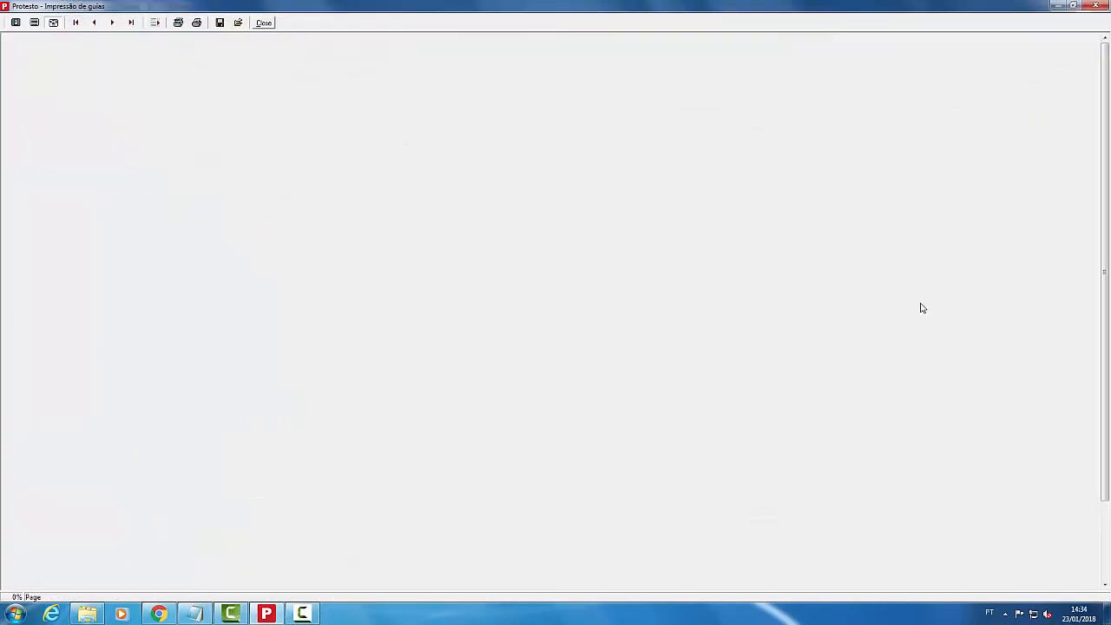
Step: Scroll through title 1270067-3's R$ 287,20 boleto, due 26/01/2018, and close the preview
scroll(1107, 203, down, 10)
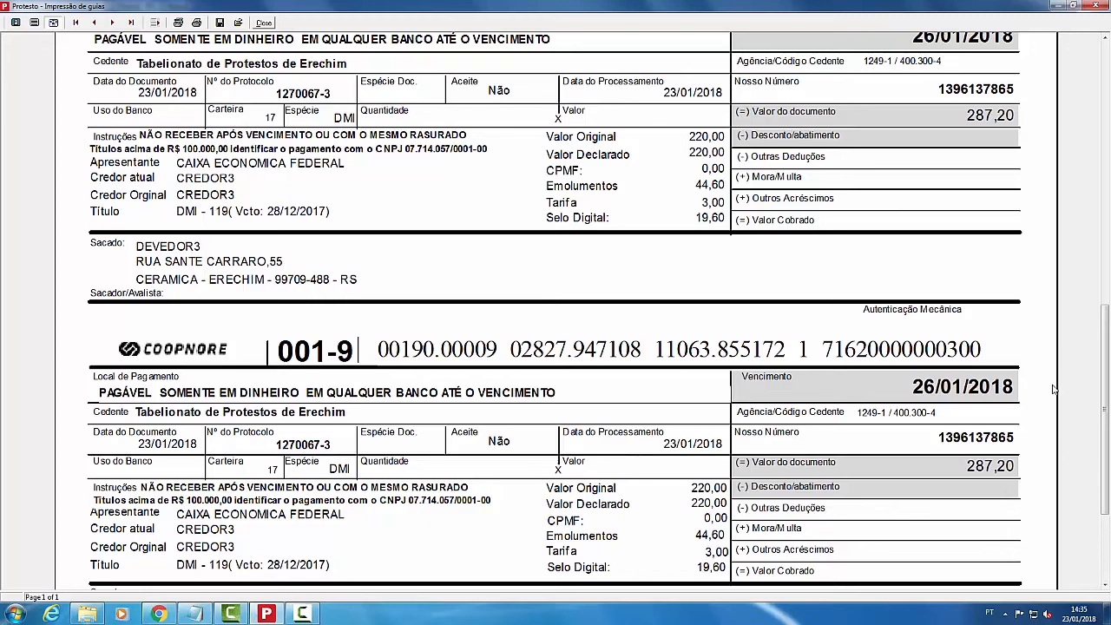
click(263, 23)
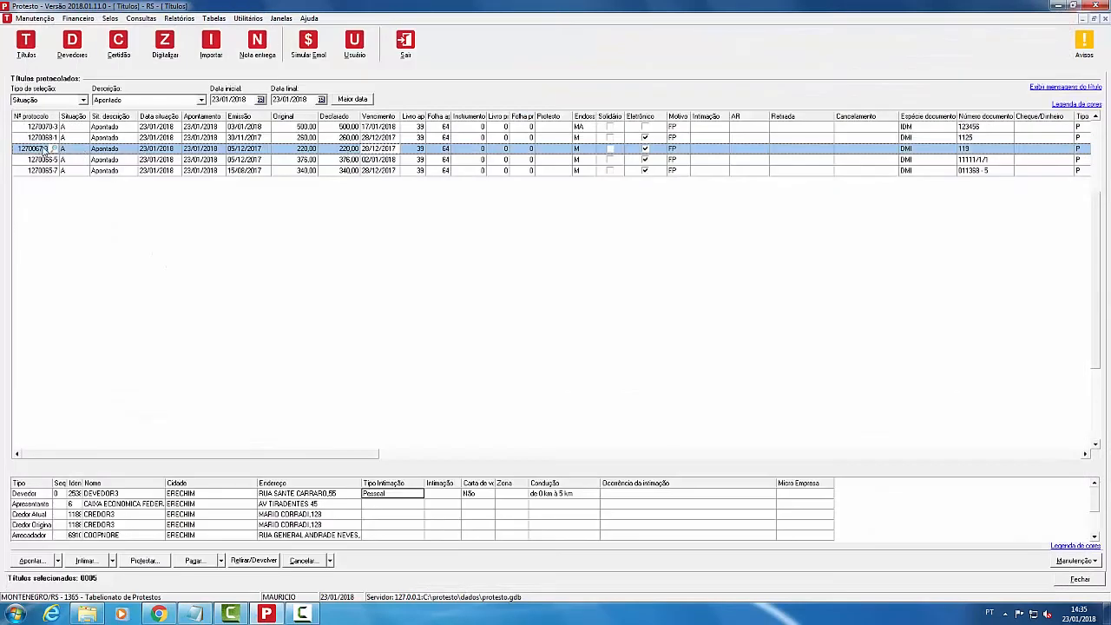
Step: Open Guias de intimação filtered by Protocolo individual 1270067
click(39, 149)
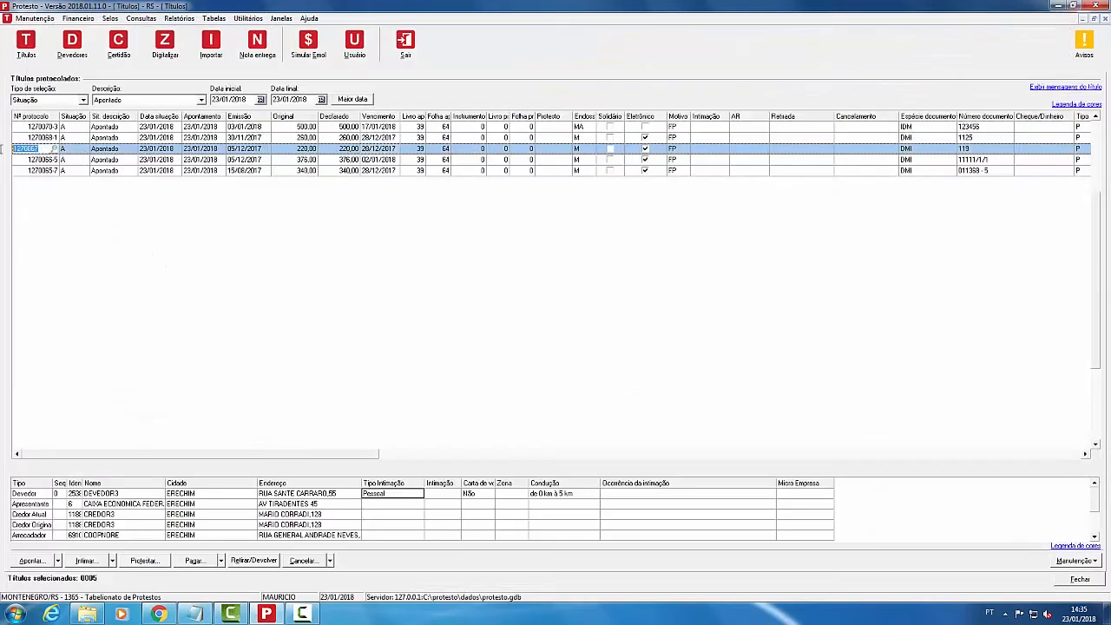
click(35, 18)
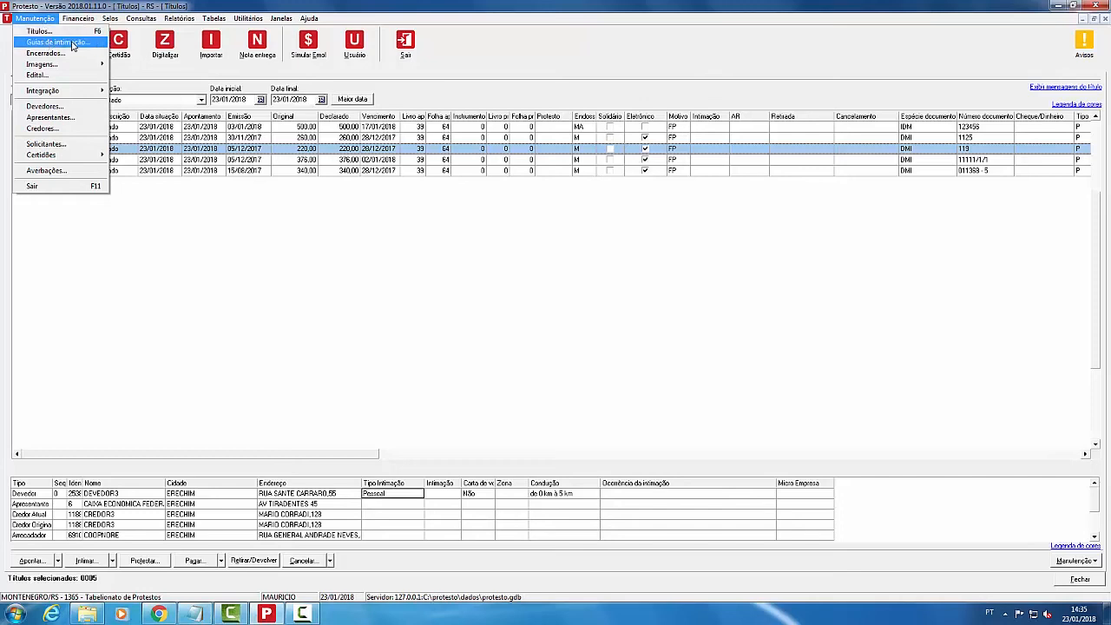
click(73, 45)
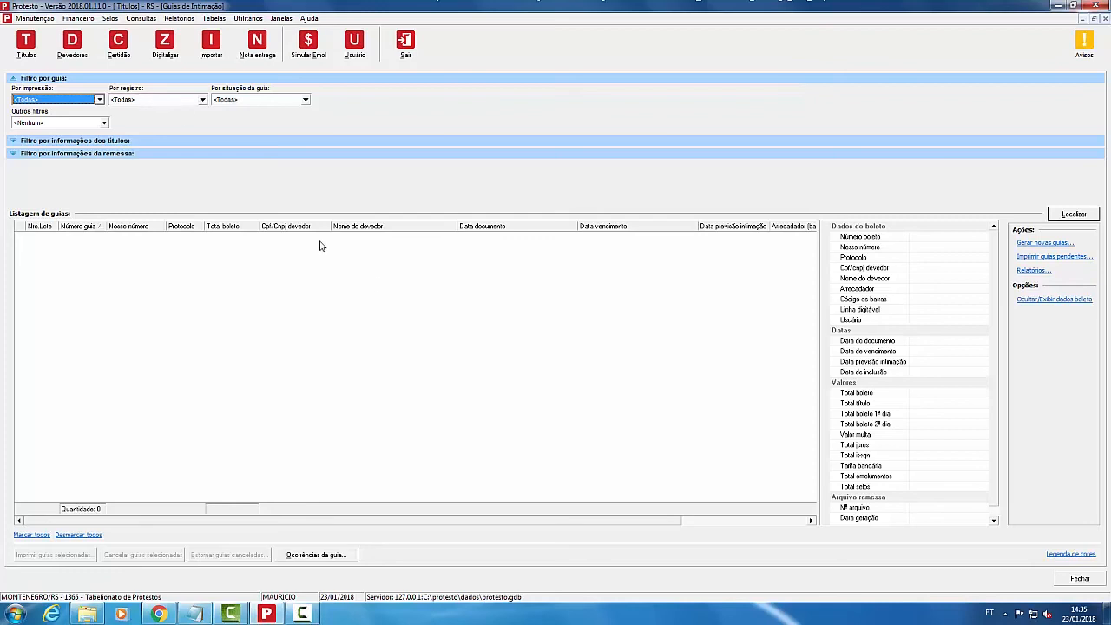
click(20, 141)
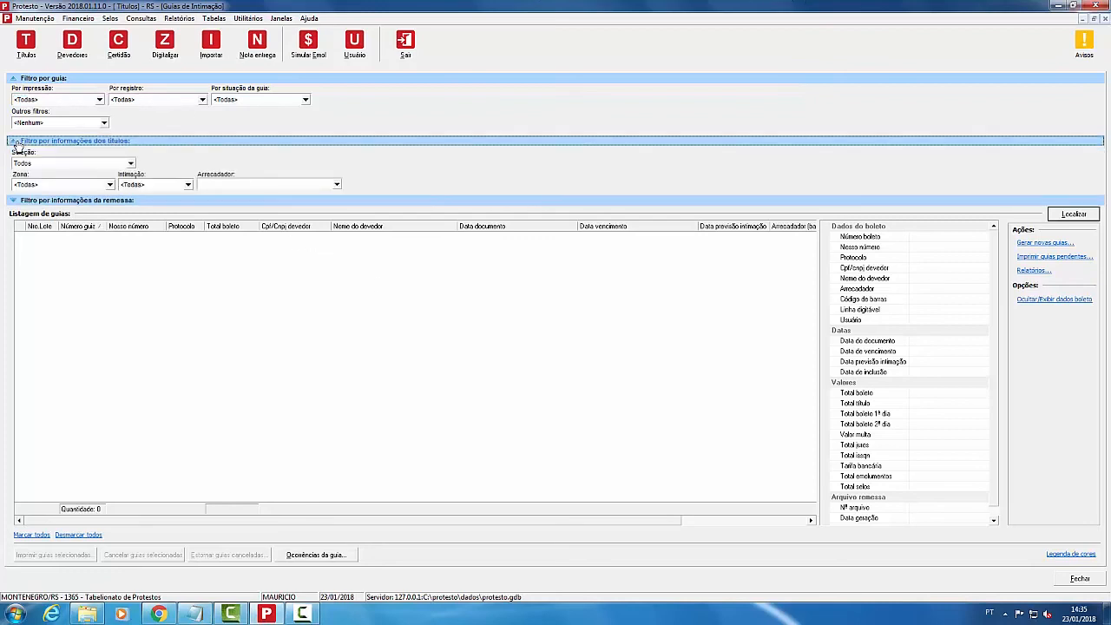
click(83, 165)
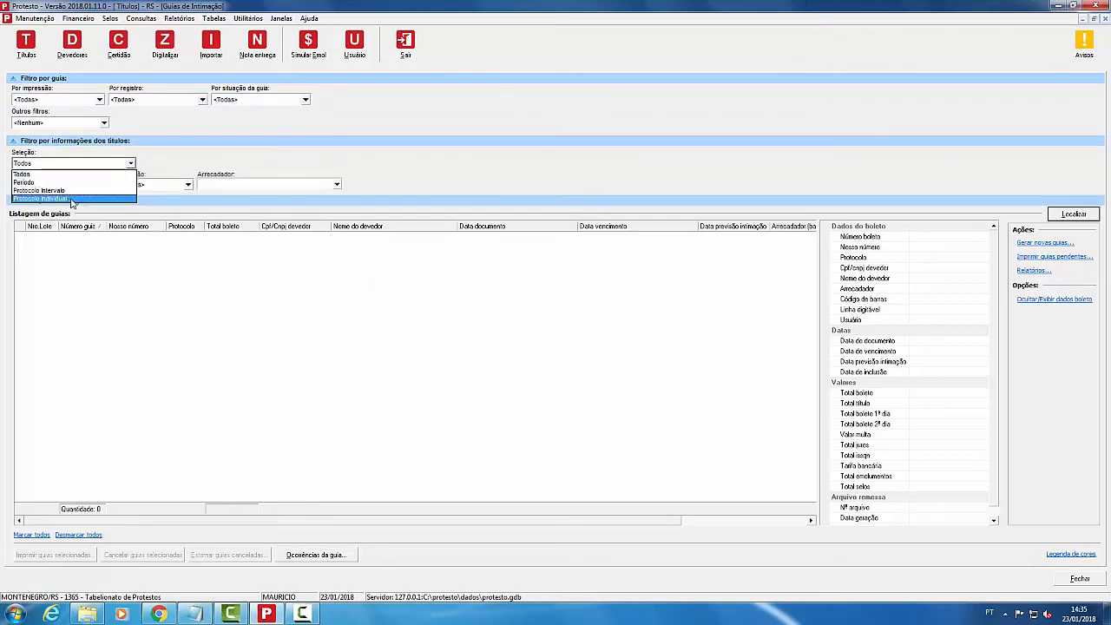
click(72, 198)
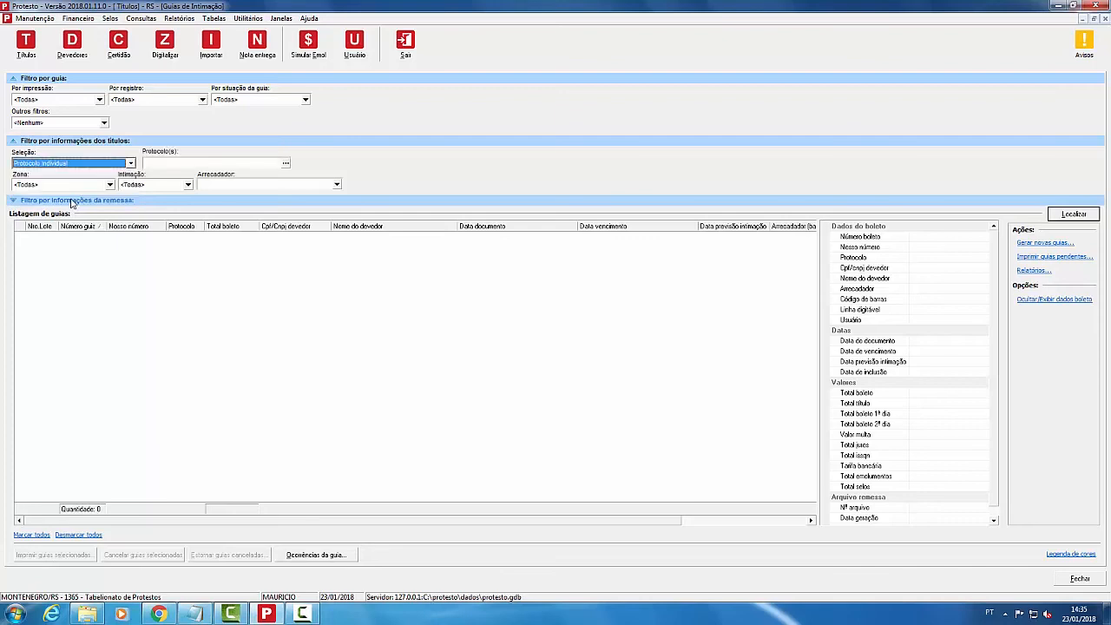
click(285, 164)
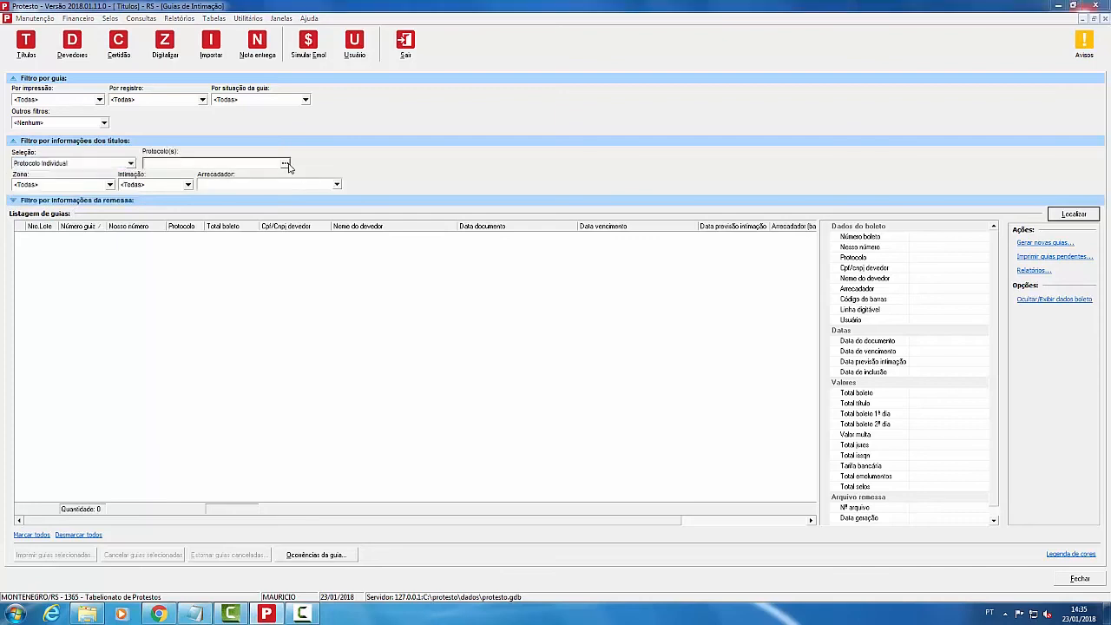
text(12700677)
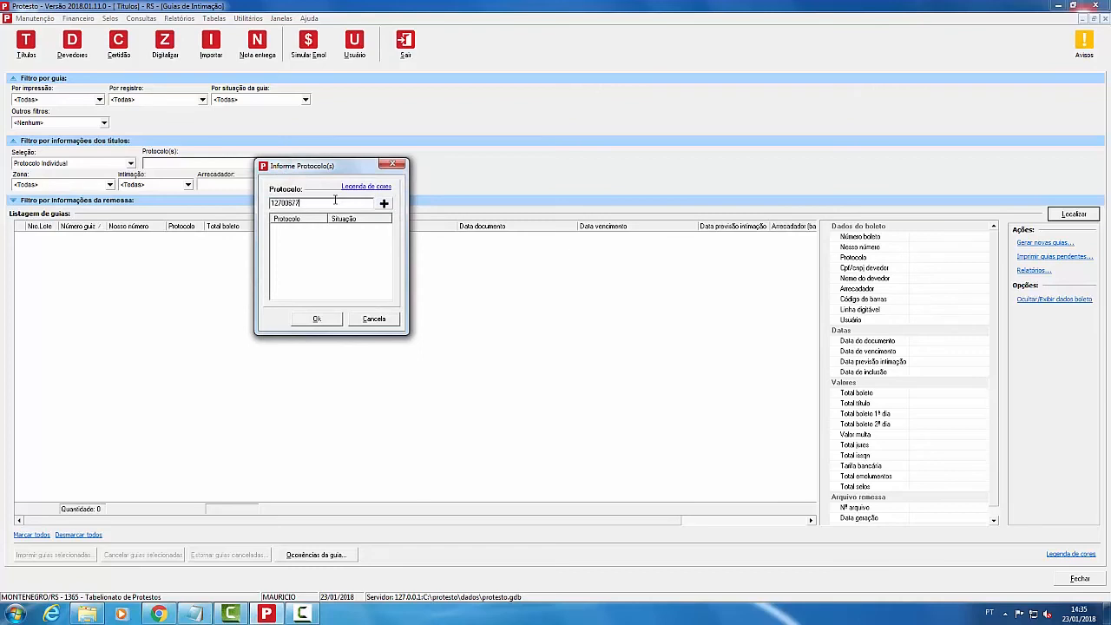
key(Return)
key(Return)
click(327, 319)
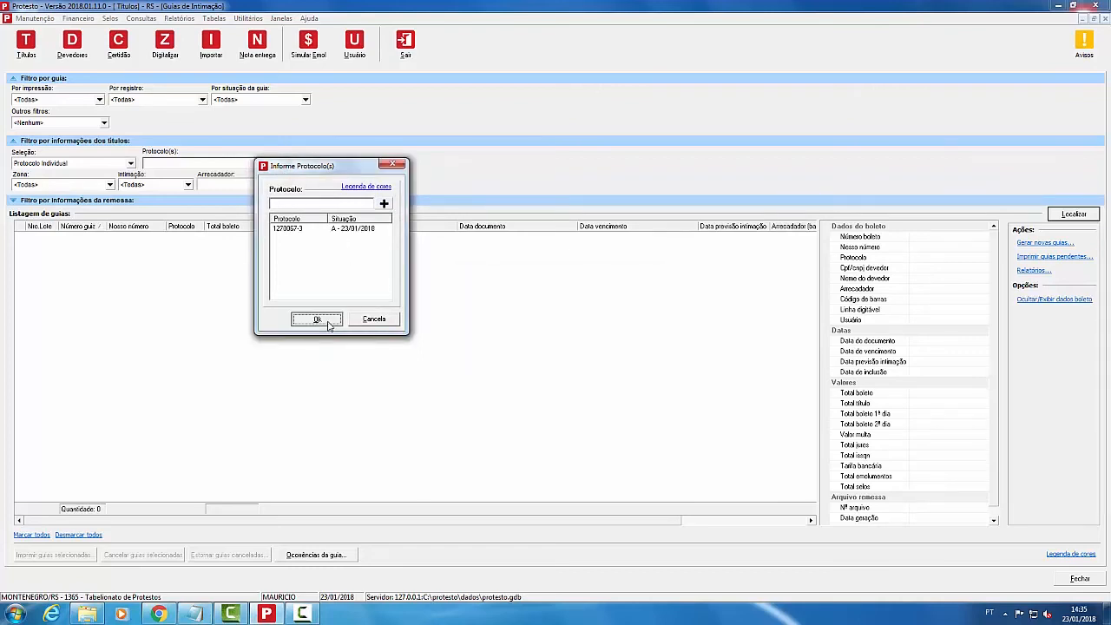
Step: Find guia 137865 for protocol 1270067 and tick it for action
click(1084, 220)
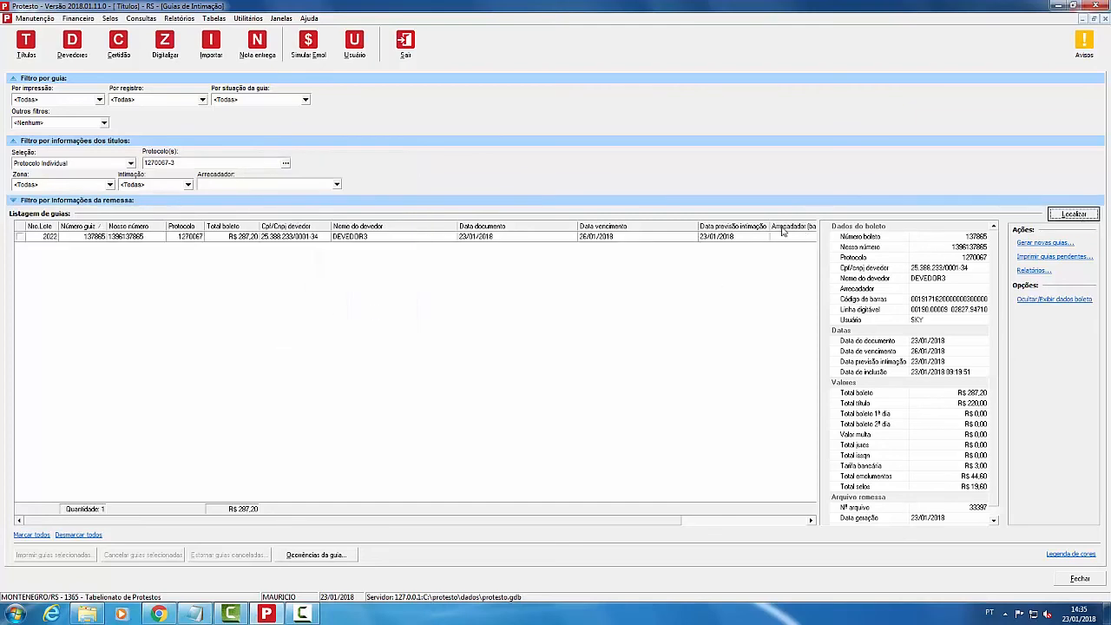
click(293, 239)
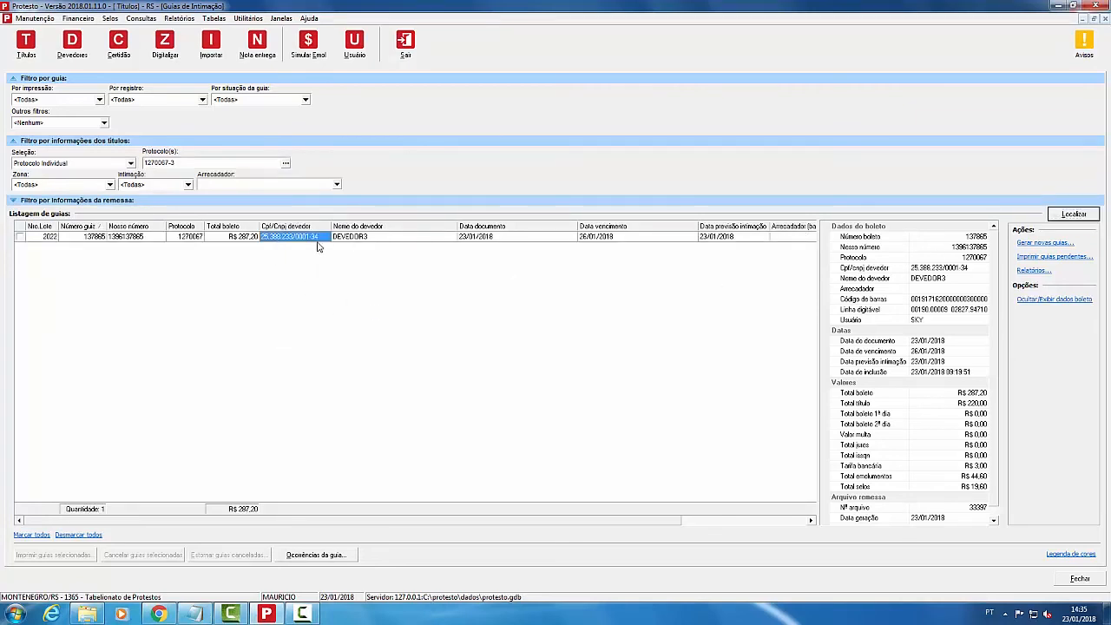
click(19, 236)
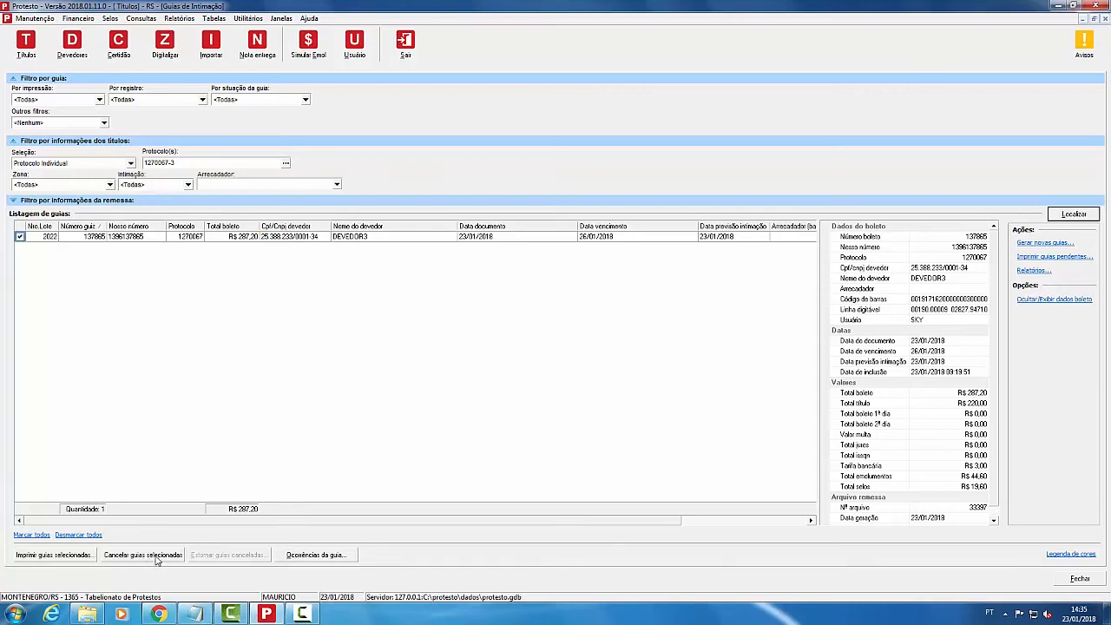
click(38, 560)
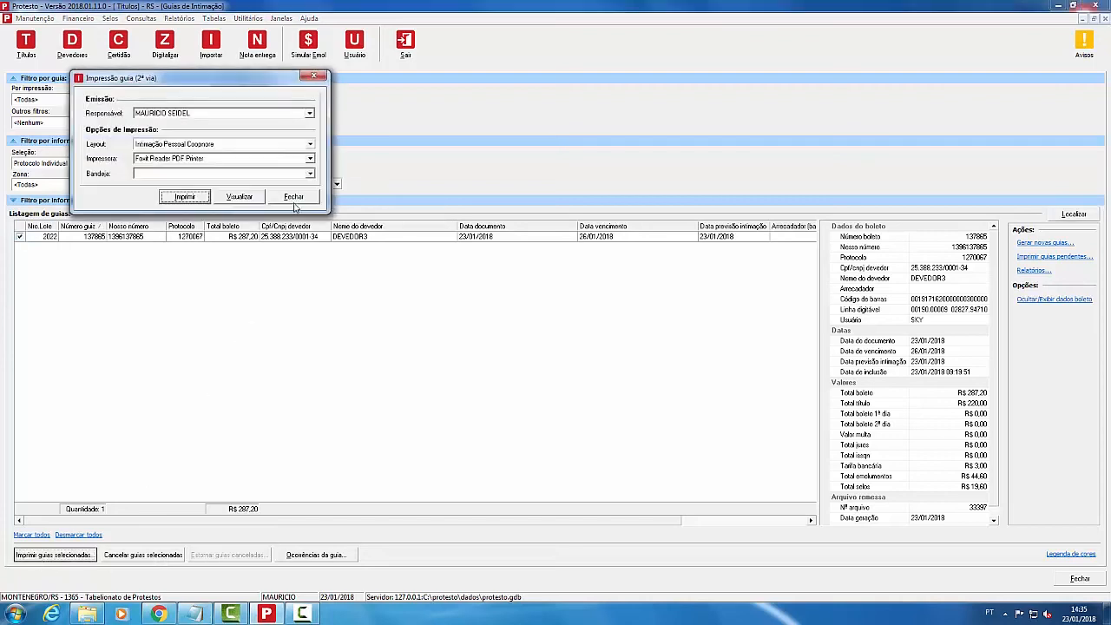
click(294, 198)
Step: Check the guia's boleto details showing a R$ 287,20 total
scroll(999, 343, down, 2)
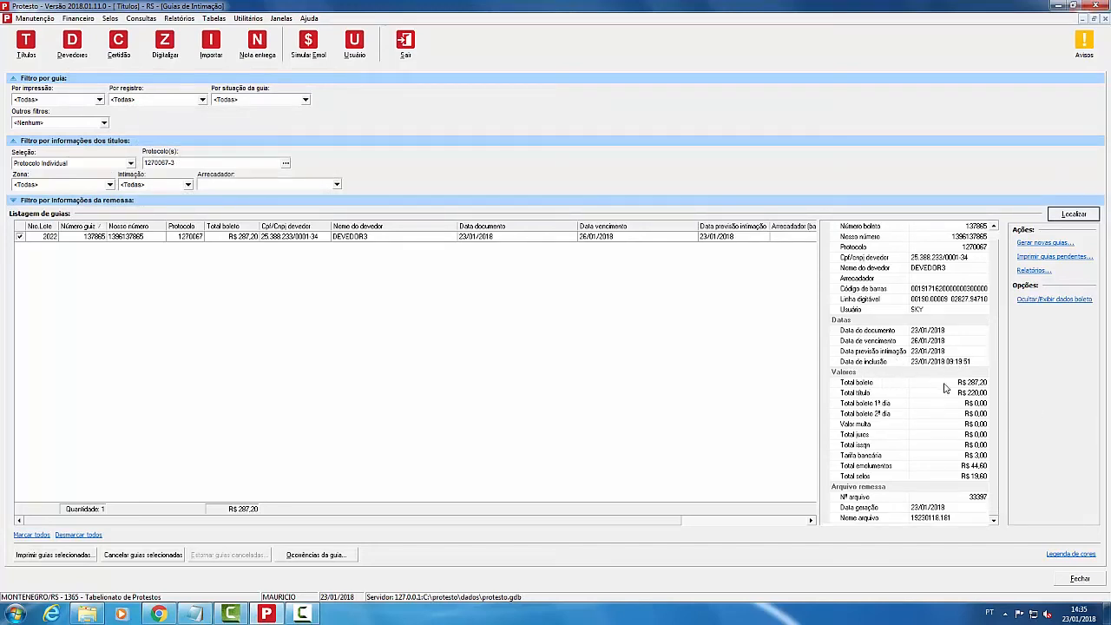
click(952, 443)
click(860, 386)
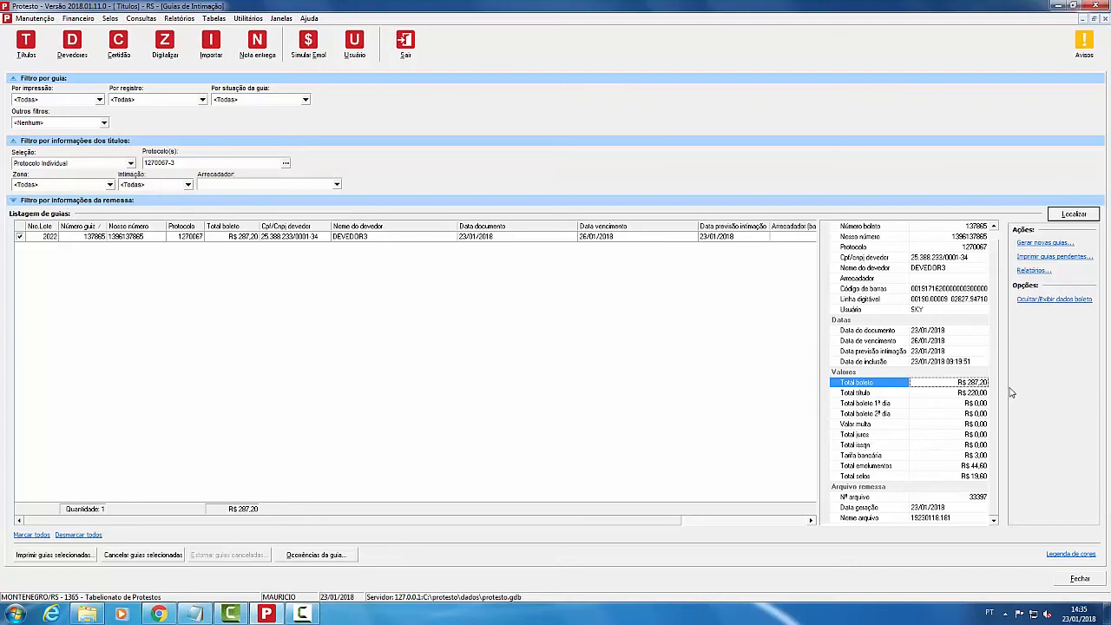
scroll(963, 256, up, 1)
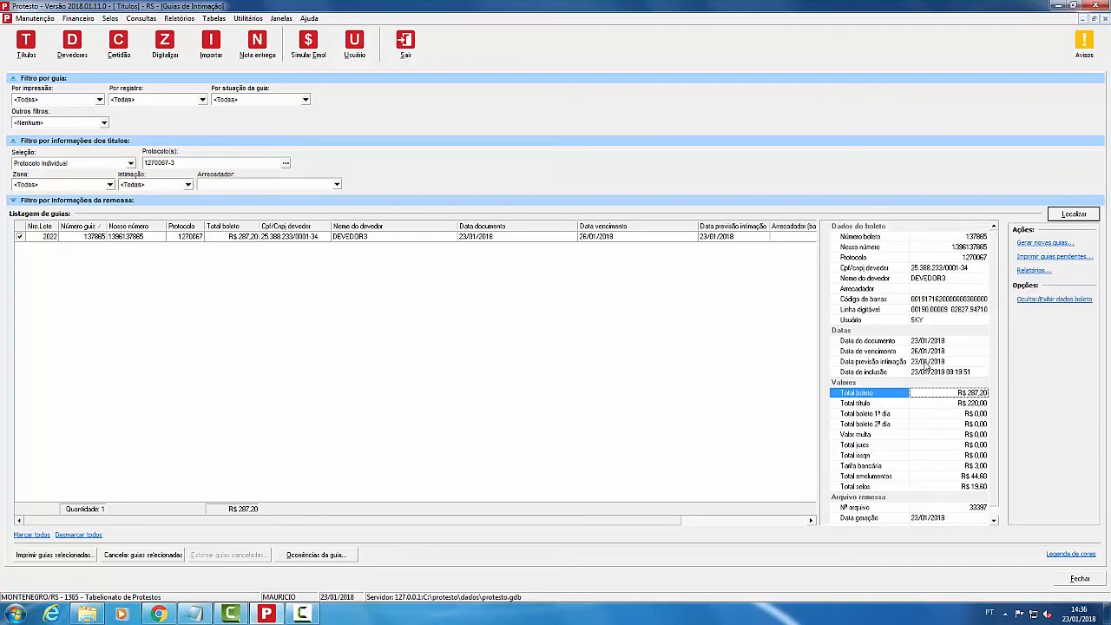
Step: Cancel guia 137865 with the administrator password and return to the Títulos protocolados list
click(139, 557)
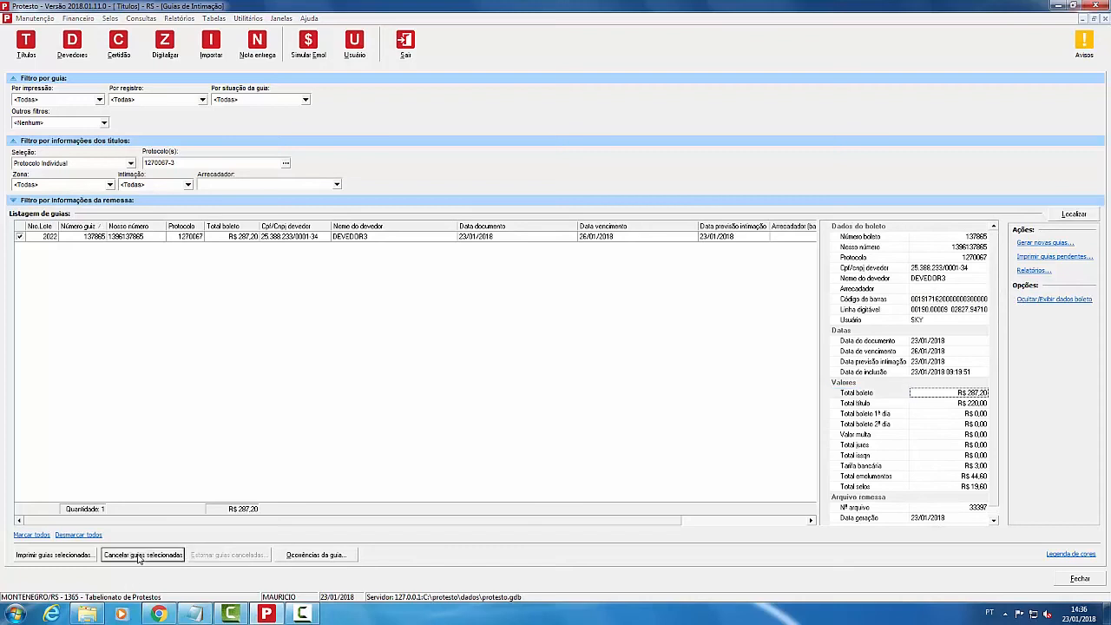
click(547, 337)
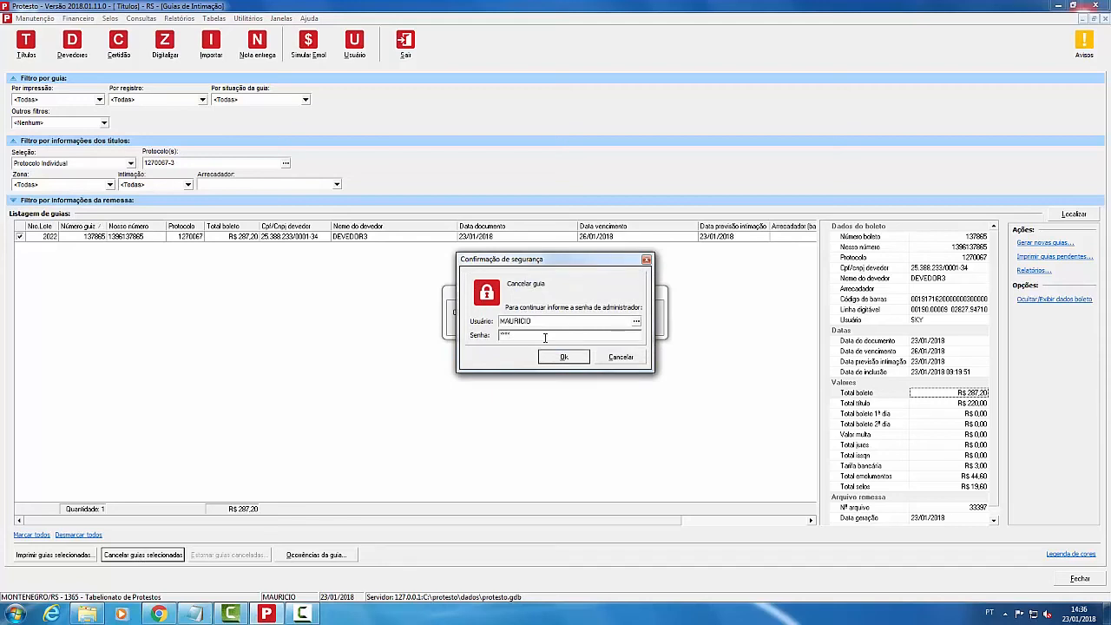
key(Return)
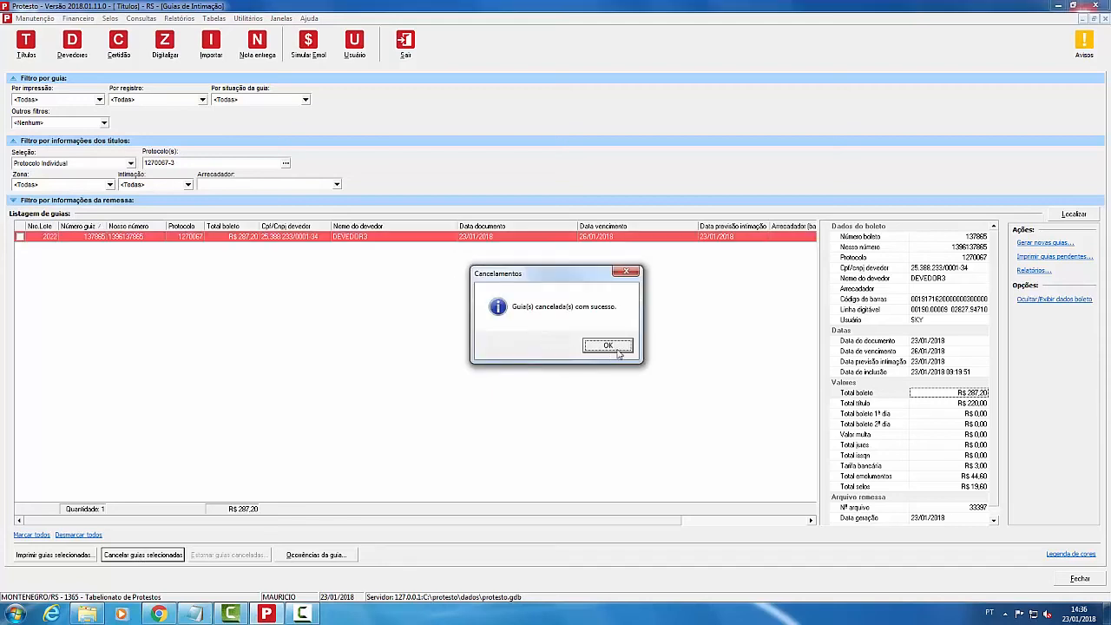
click(619, 351)
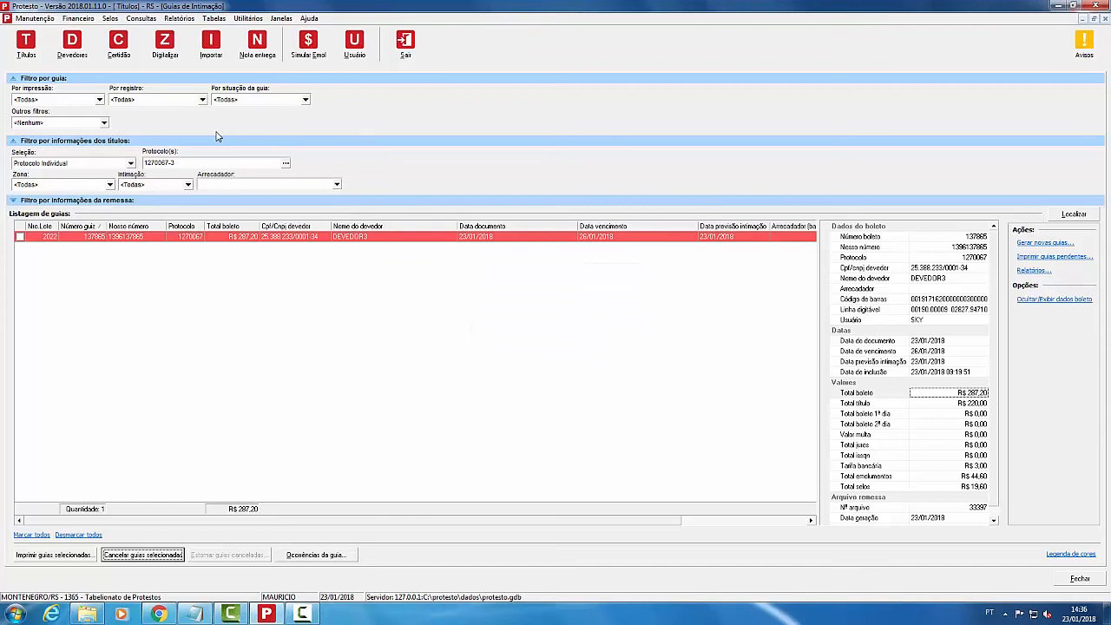
click(1098, 579)
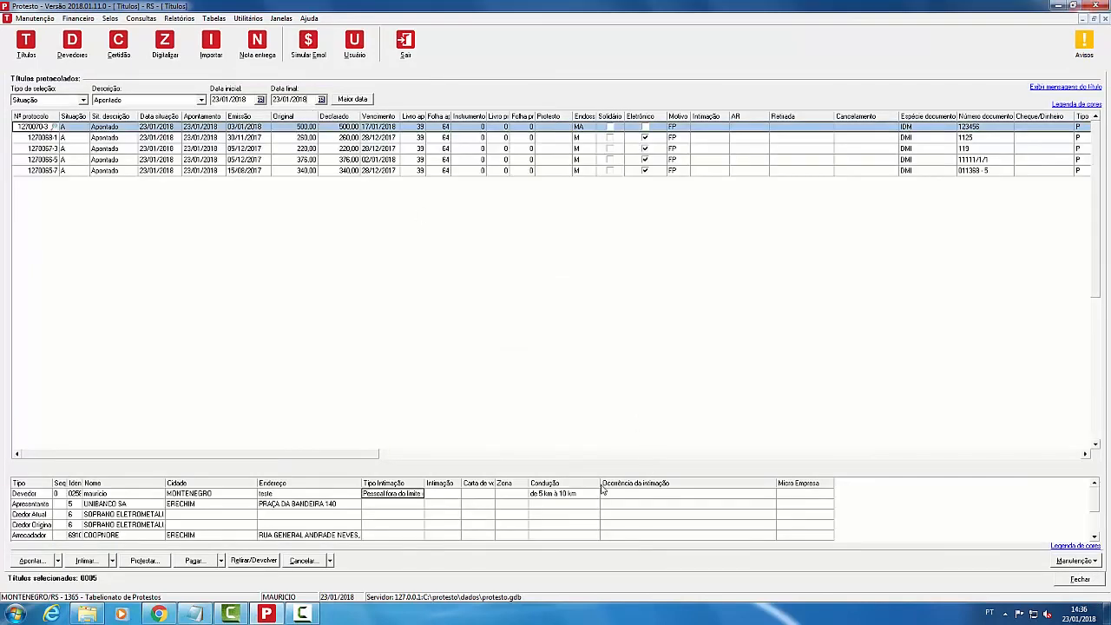
Step: Change the first title's debtor Tipo Intimação to Edital
click(420, 494)
click(419, 494)
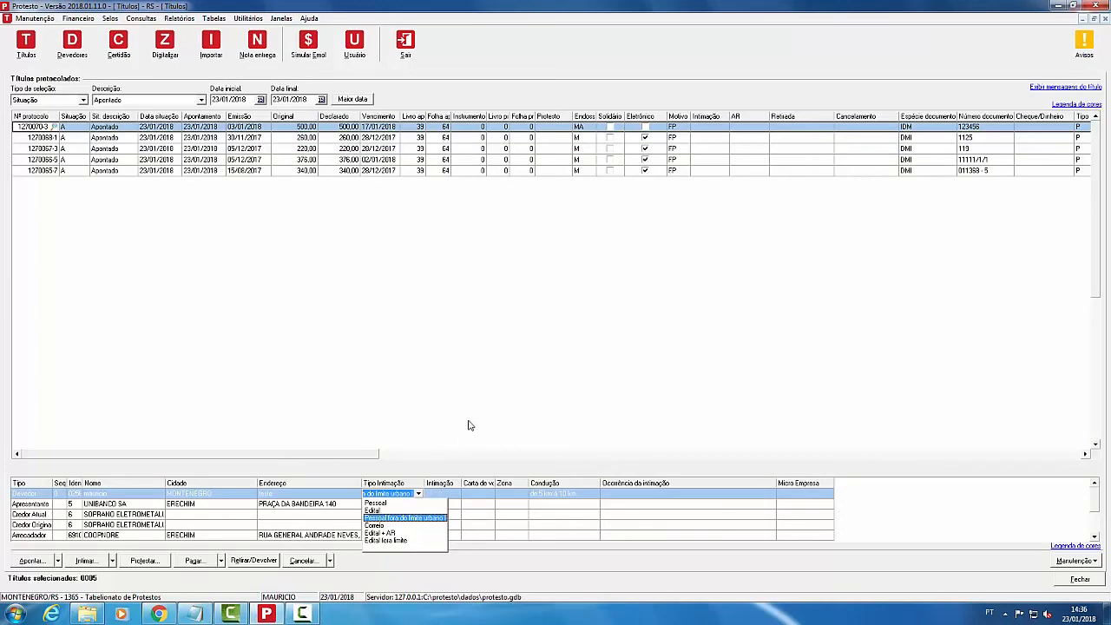
click(389, 511)
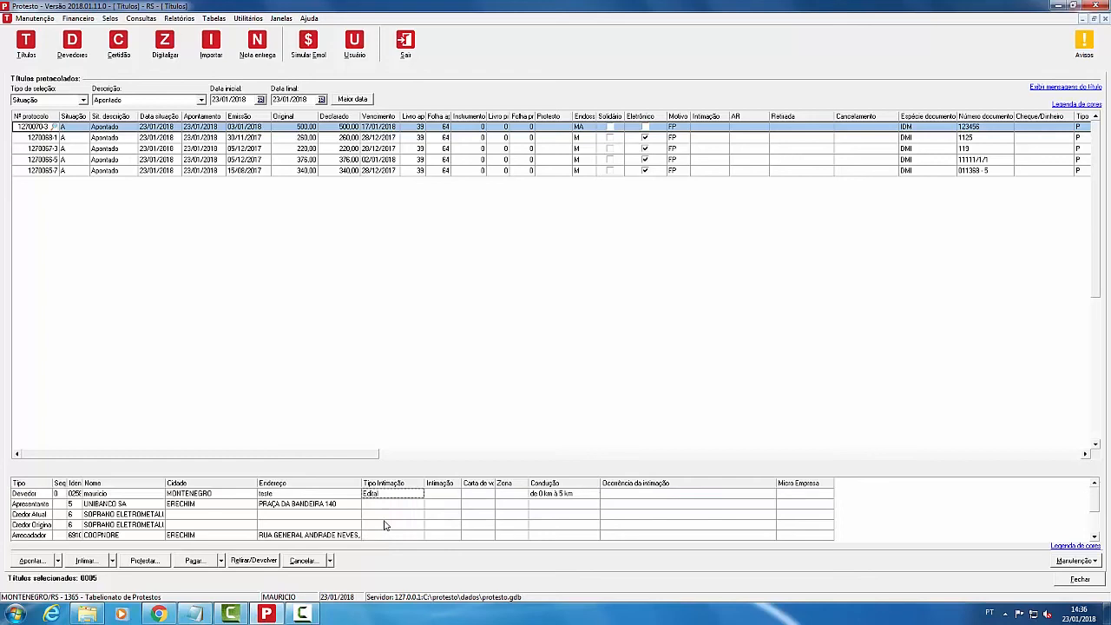
drag(260, 148, 260, 139)
Step: Check the first title's Emolumentos: 10,30 Edital fee and R$ 84,20 total, then cancel
click(261, 127)
right_click(262, 127)
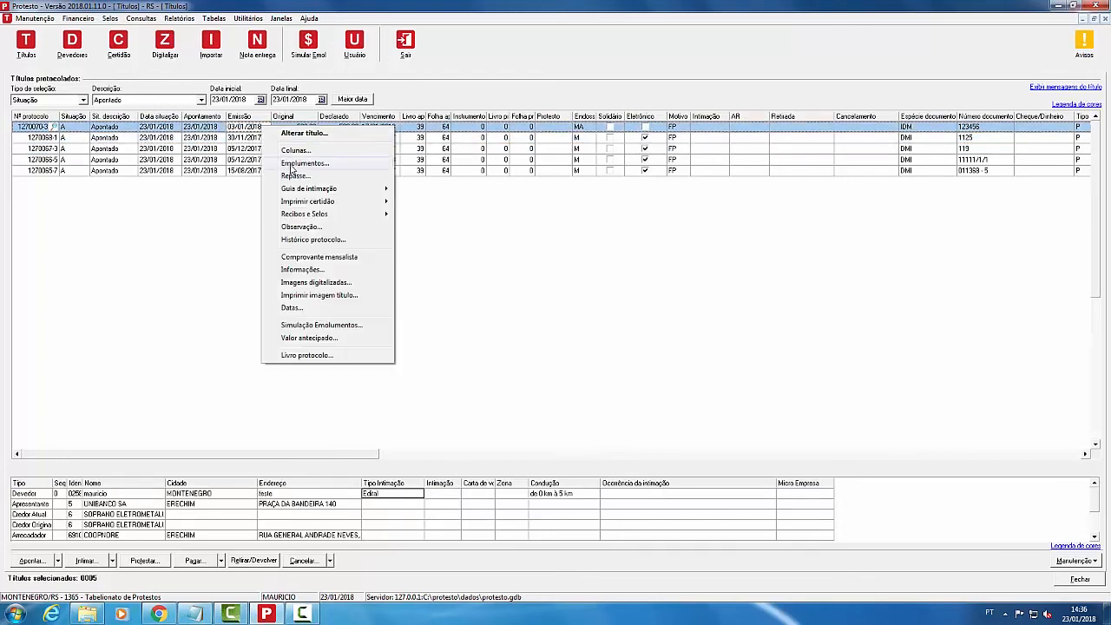
click(295, 162)
click(506, 299)
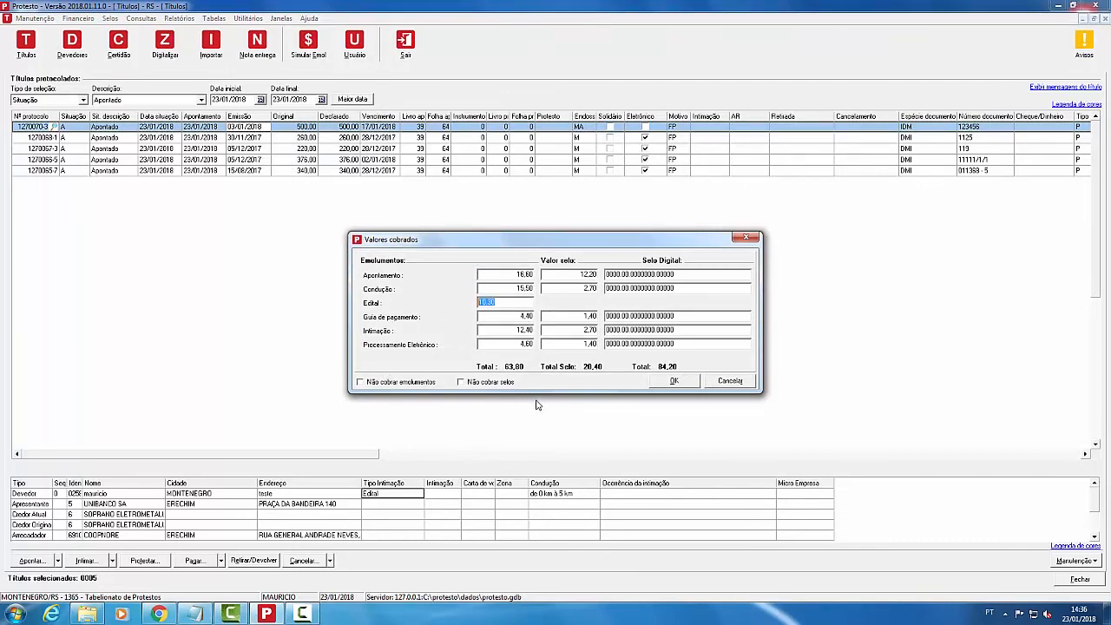
click(734, 384)
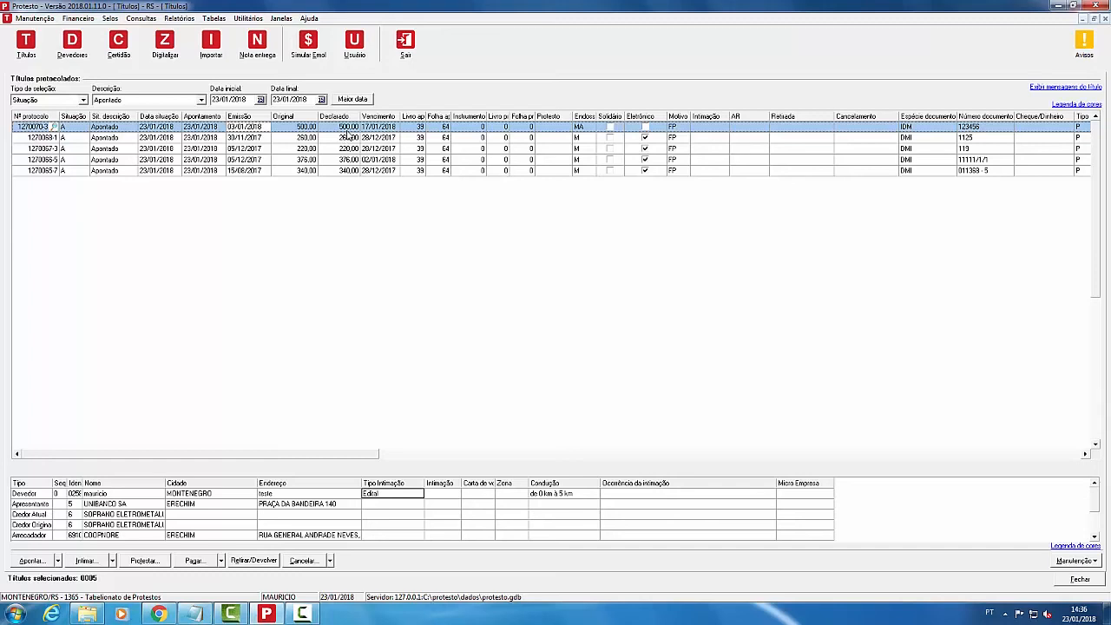
right_click(348, 133)
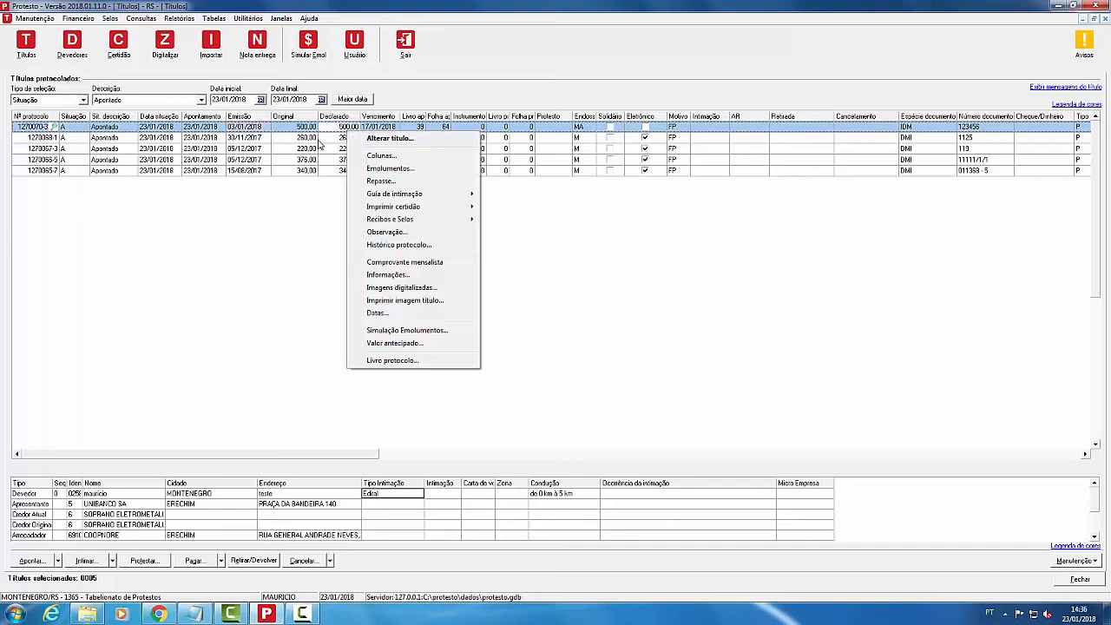
Step: Set the second title's (260,00) debtor intimation to personal delivery outside the urban limit
click(319, 142)
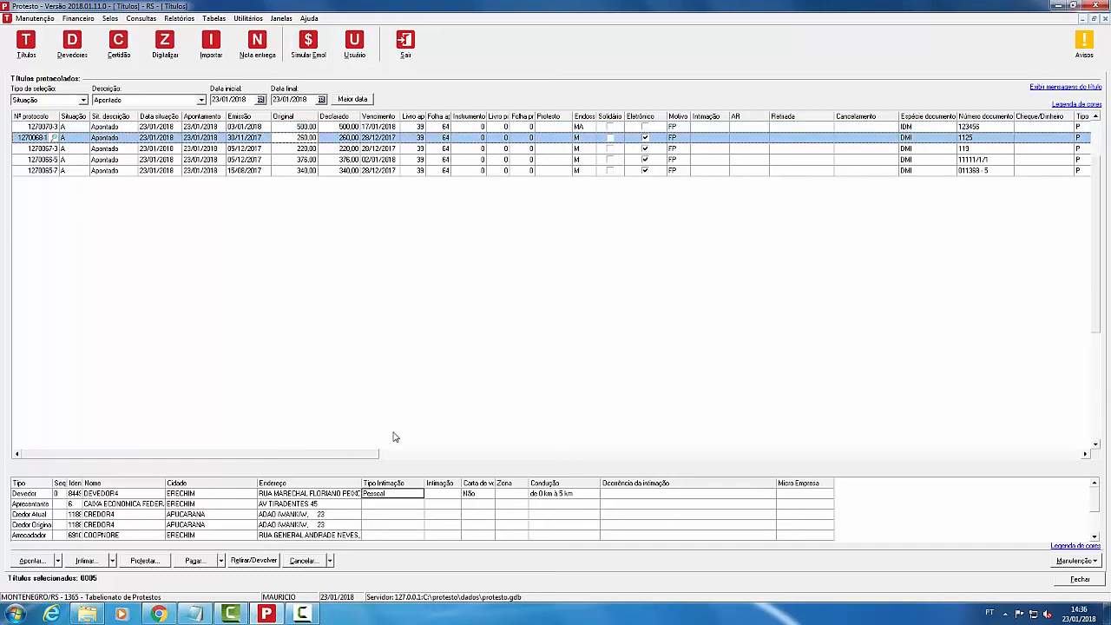
click(405, 497)
click(418, 494)
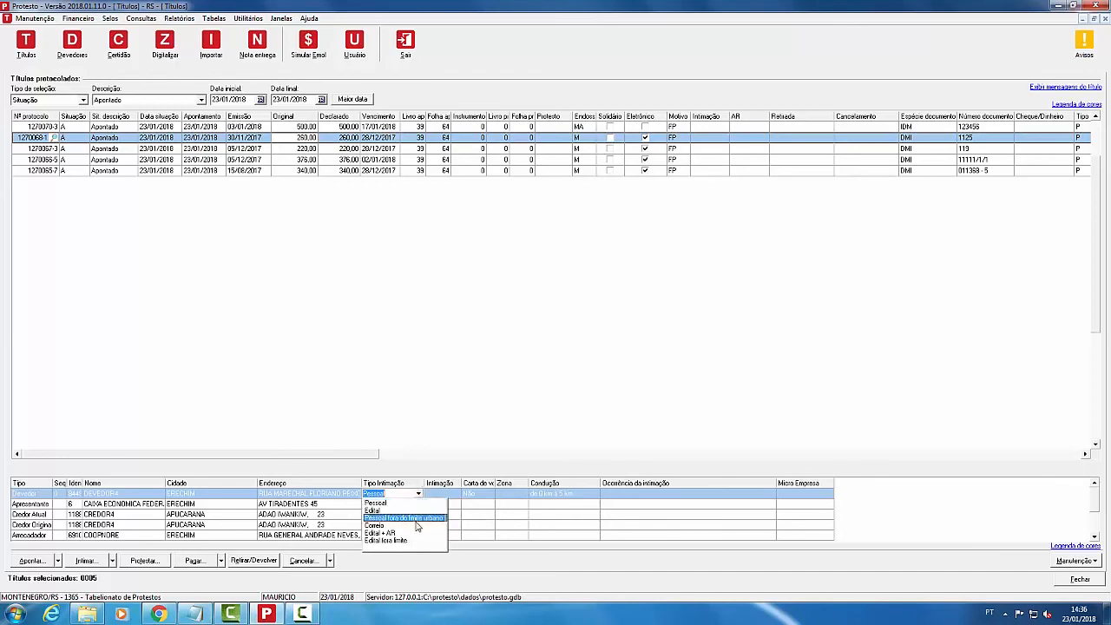
click(420, 521)
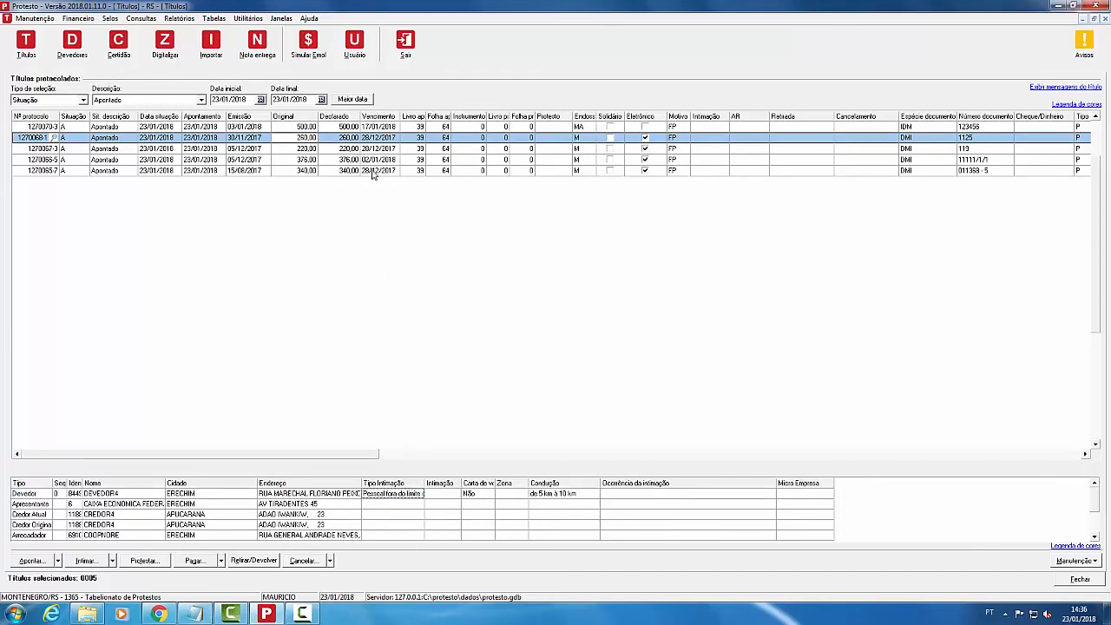
Step: Generate a new intimation guia for the second title and close the Impressão de guias window
right_click(343, 139)
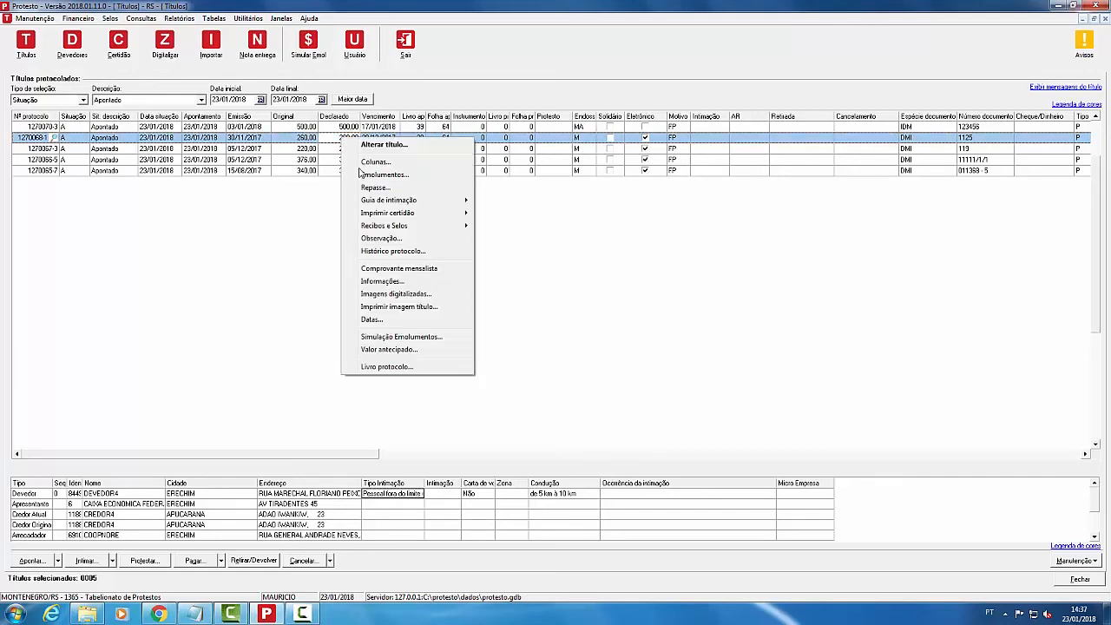
mouse_move(404, 204)
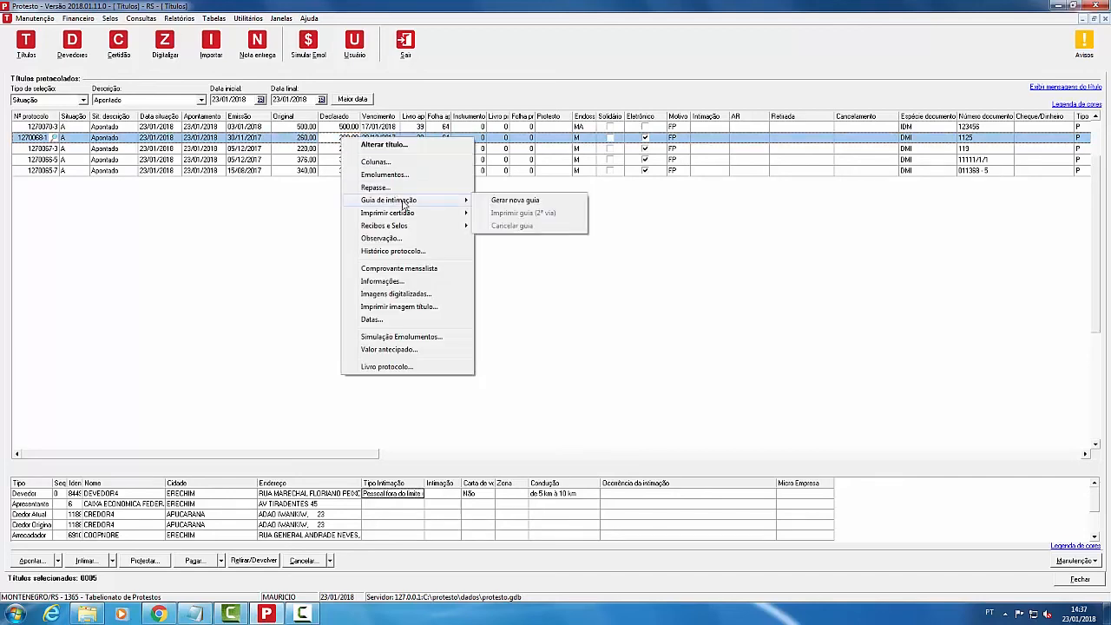
click(539, 202)
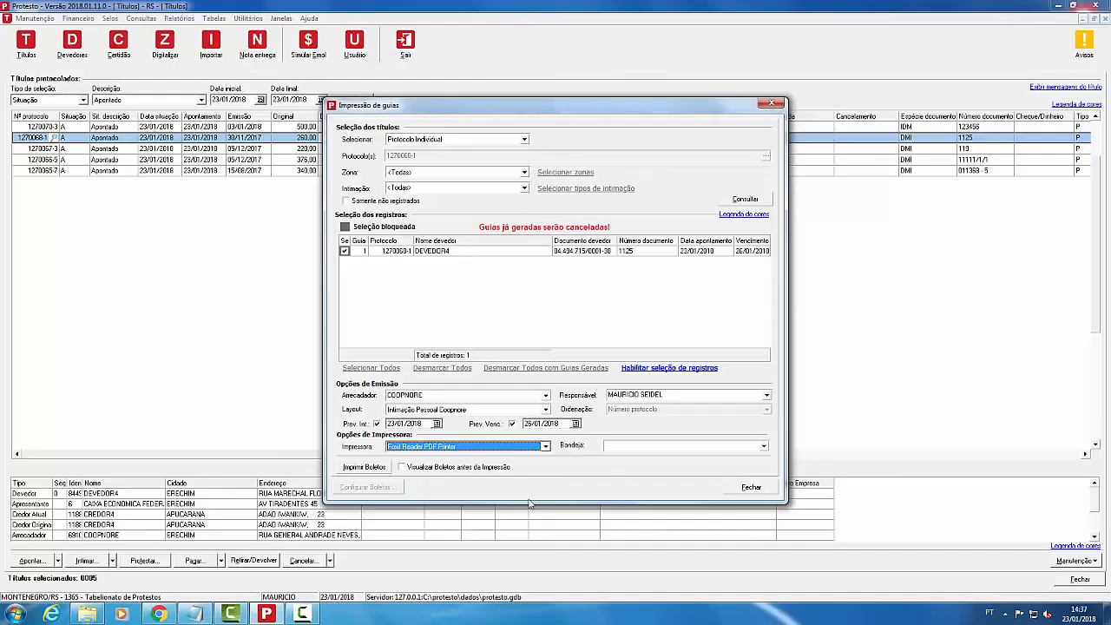
click(747, 485)
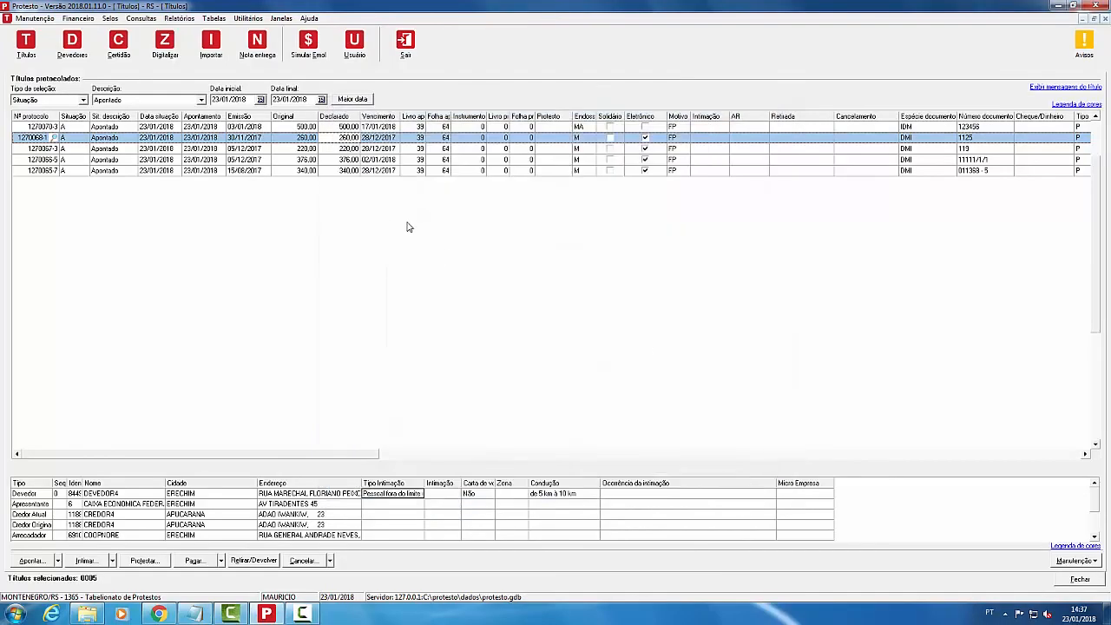
click(365, 159)
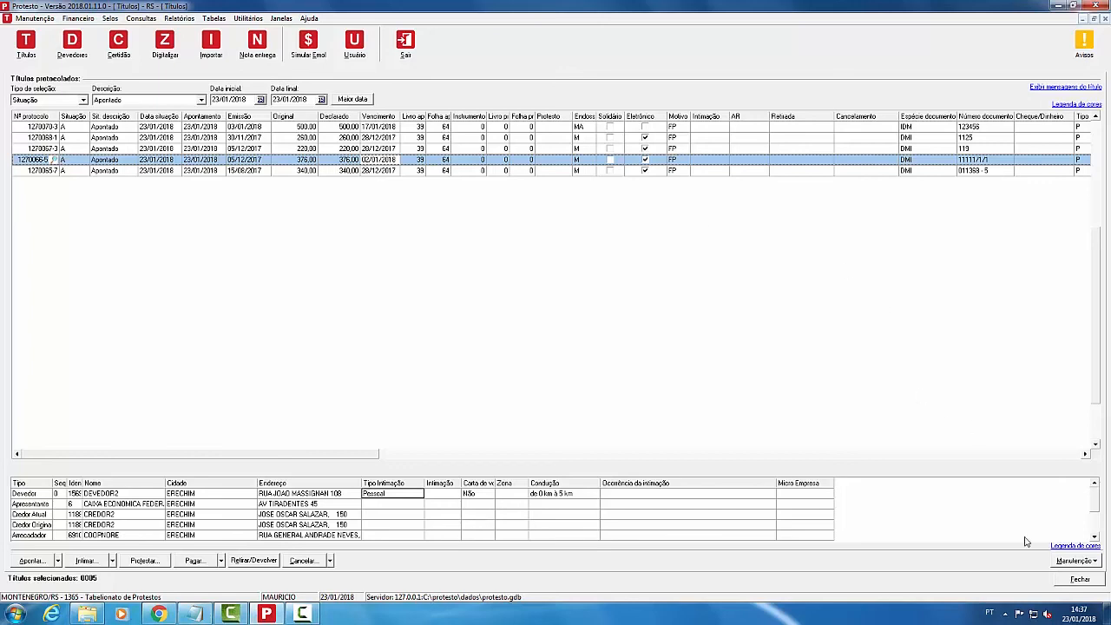
Step: Sustar title 1270070-3 (R$ 500,00) via Manutenção > Sustar/Suspender and confirm with Ok
click(1055, 562)
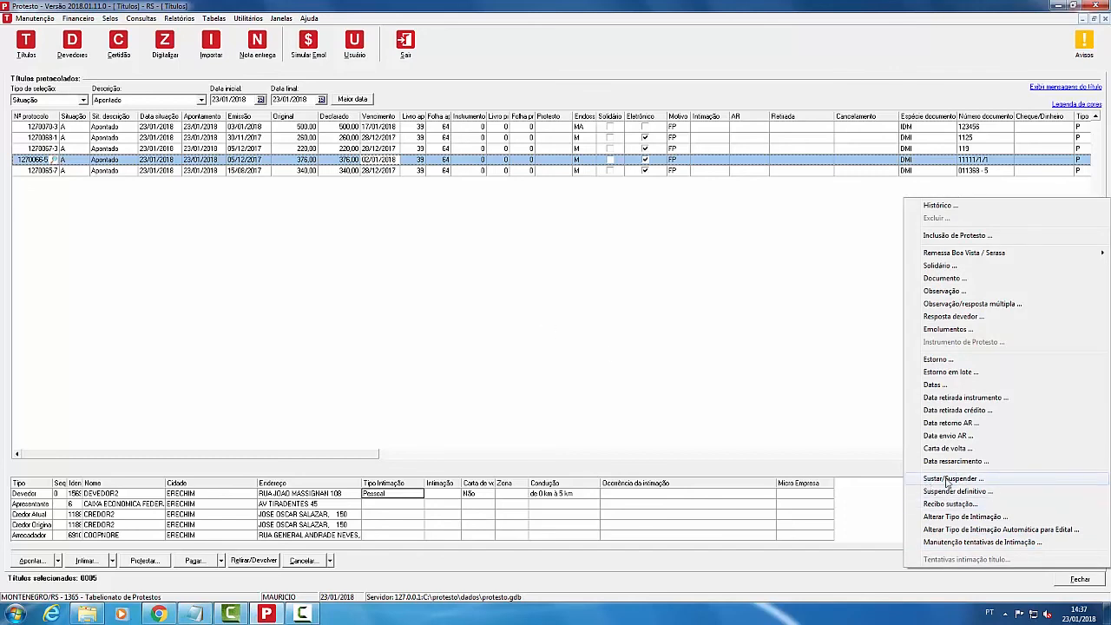
key(Escape)
click(204, 128)
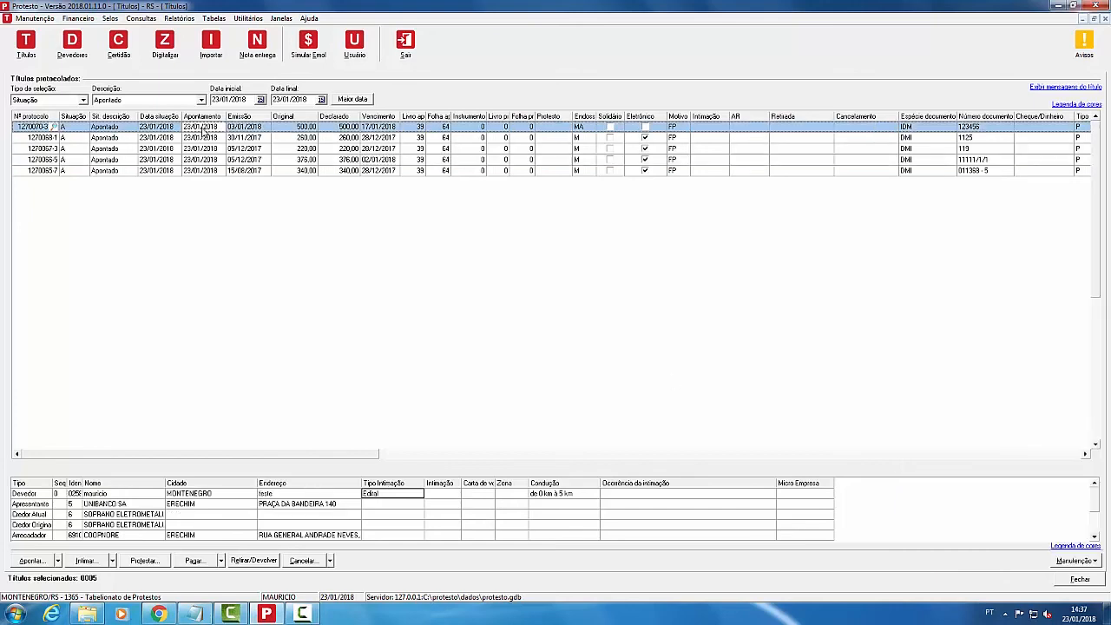
click(1080, 563)
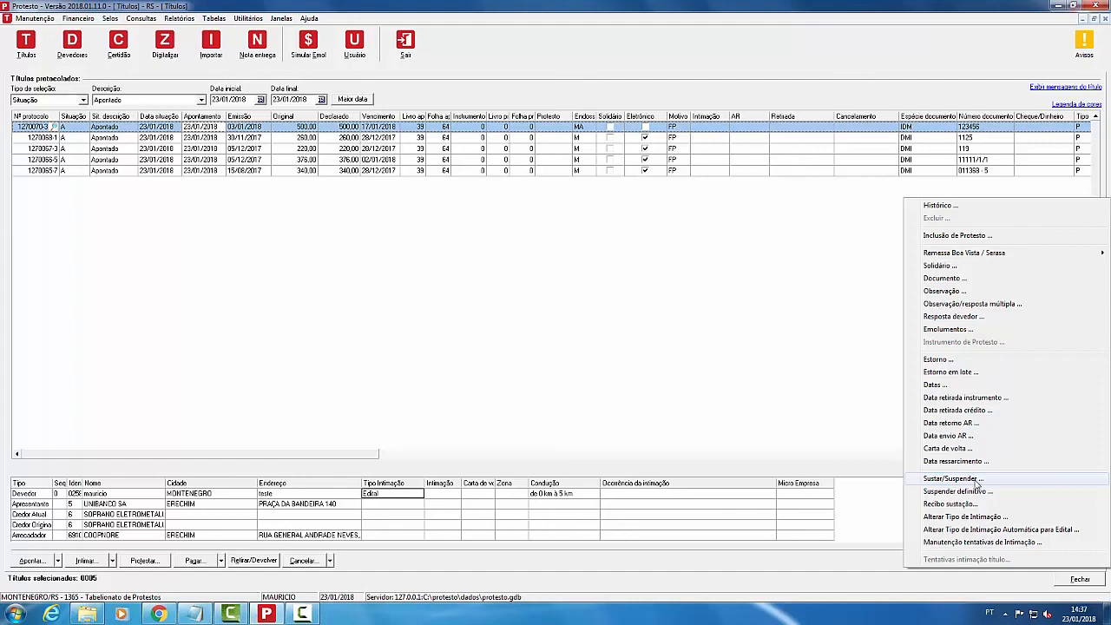
click(954, 479)
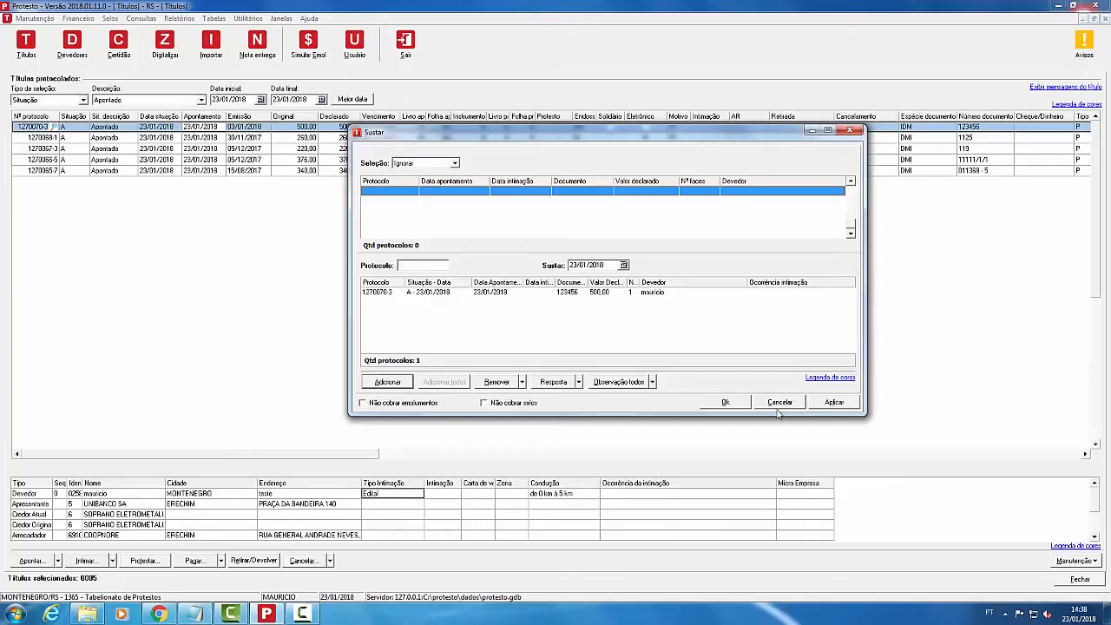
click(725, 402)
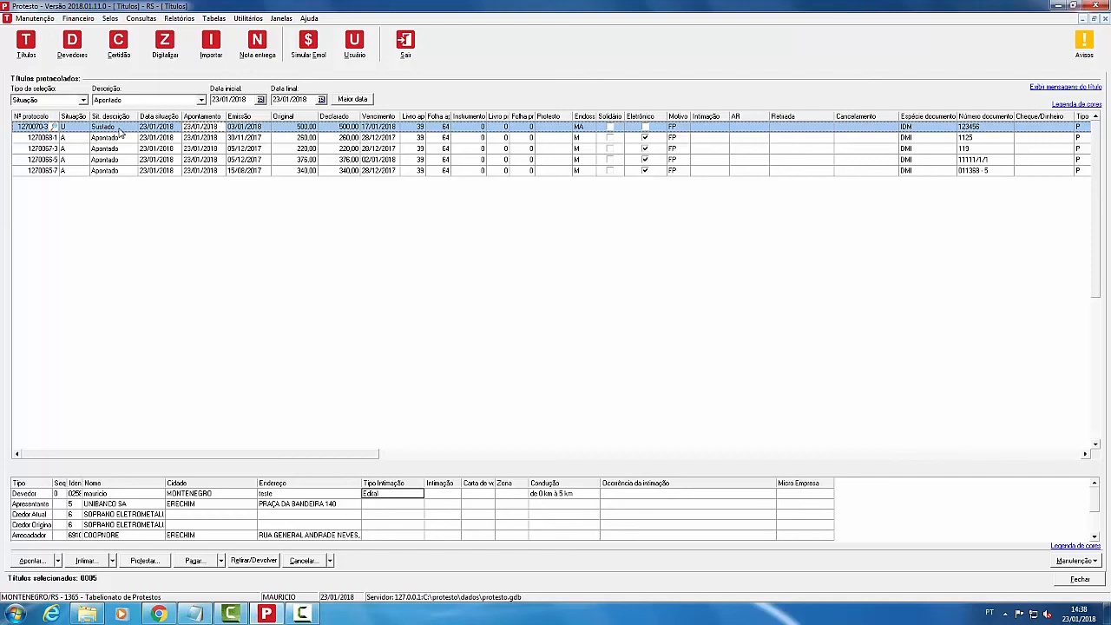
Step: Filter the titles list to Protestado status starting 22/01/2018
click(111, 139)
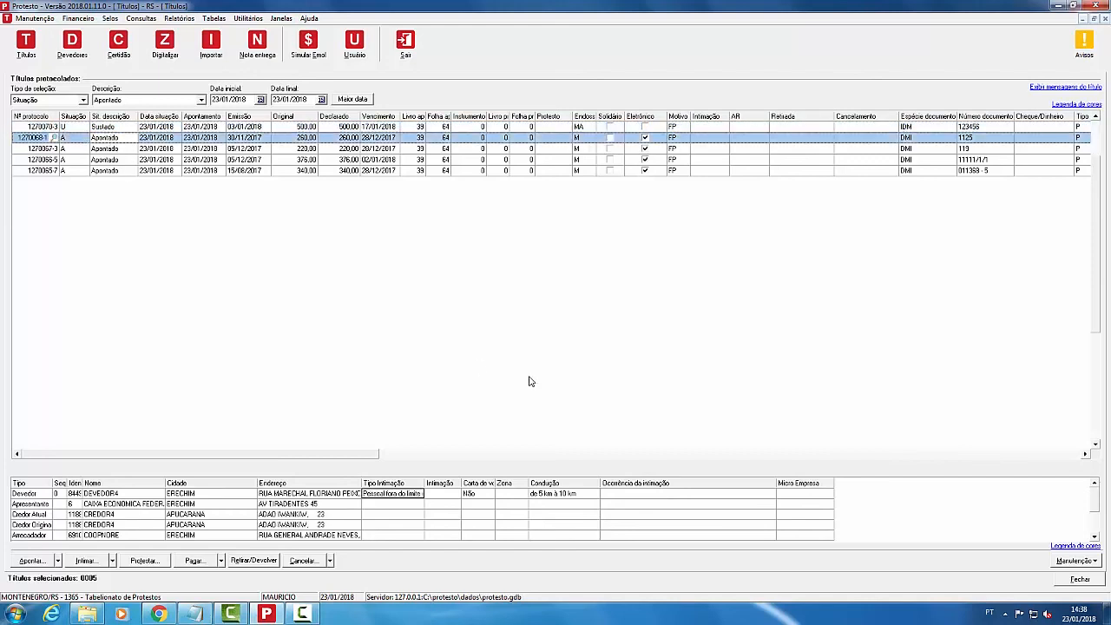
click(172, 101)
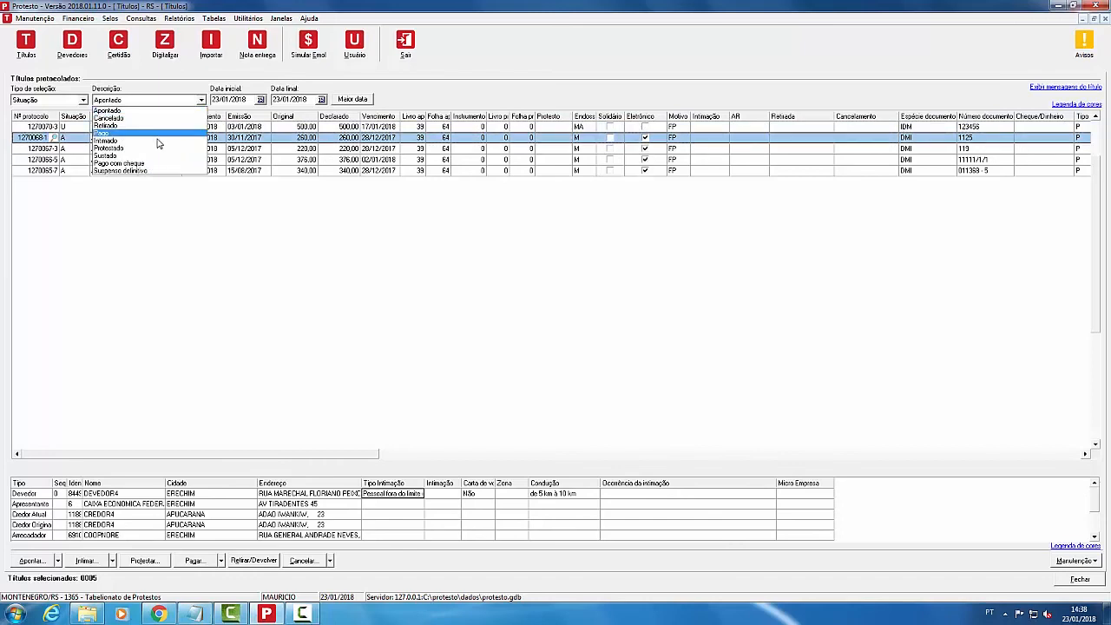
click(163, 110)
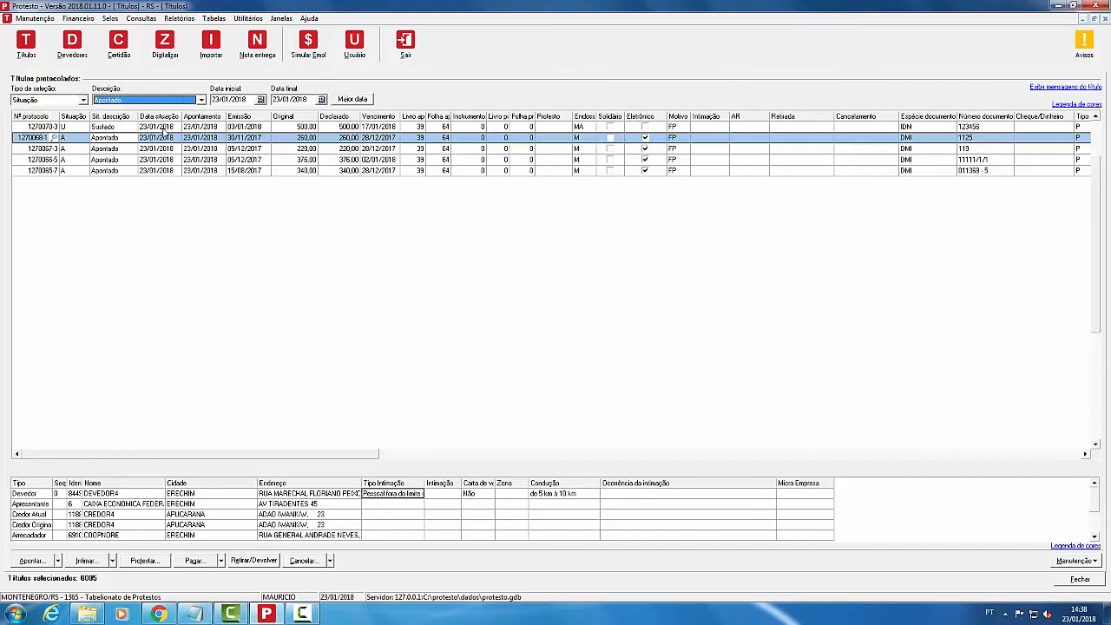
click(178, 101)
click(132, 150)
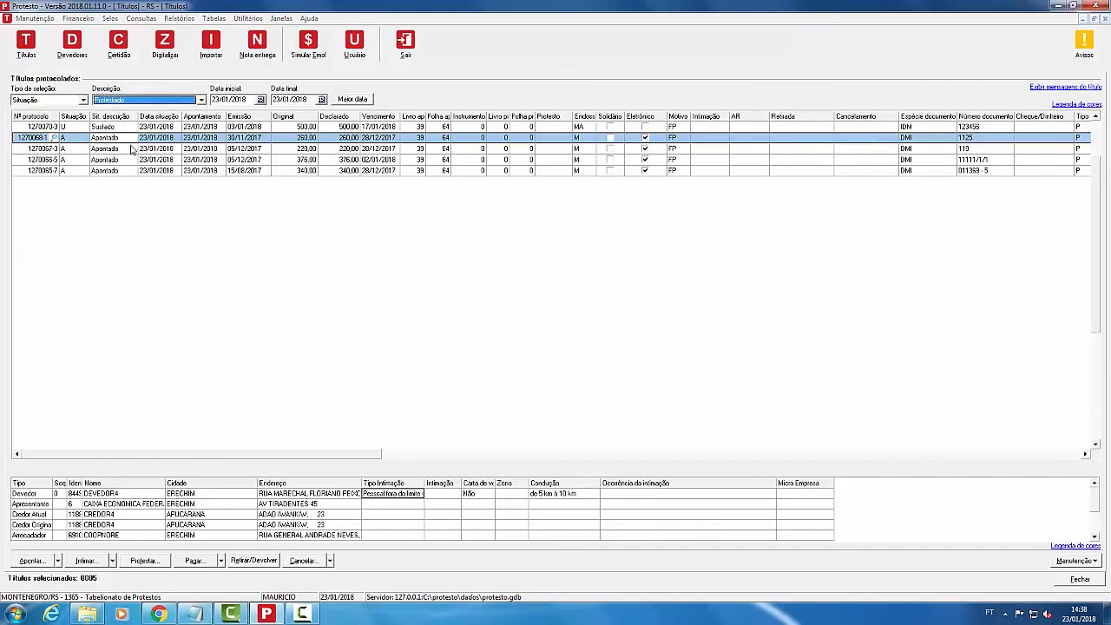
click(261, 99)
click(168, 154)
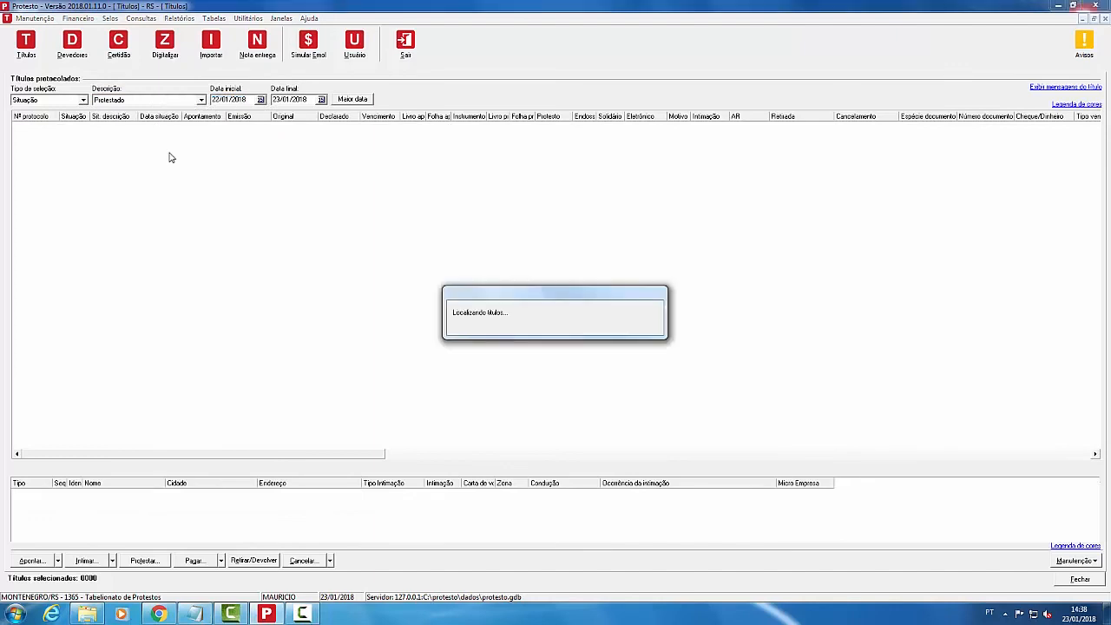
Step: Suspend title 1268575-5 by adding its protocol in Sustar/Suspender and confirming with Ok
click(1074, 561)
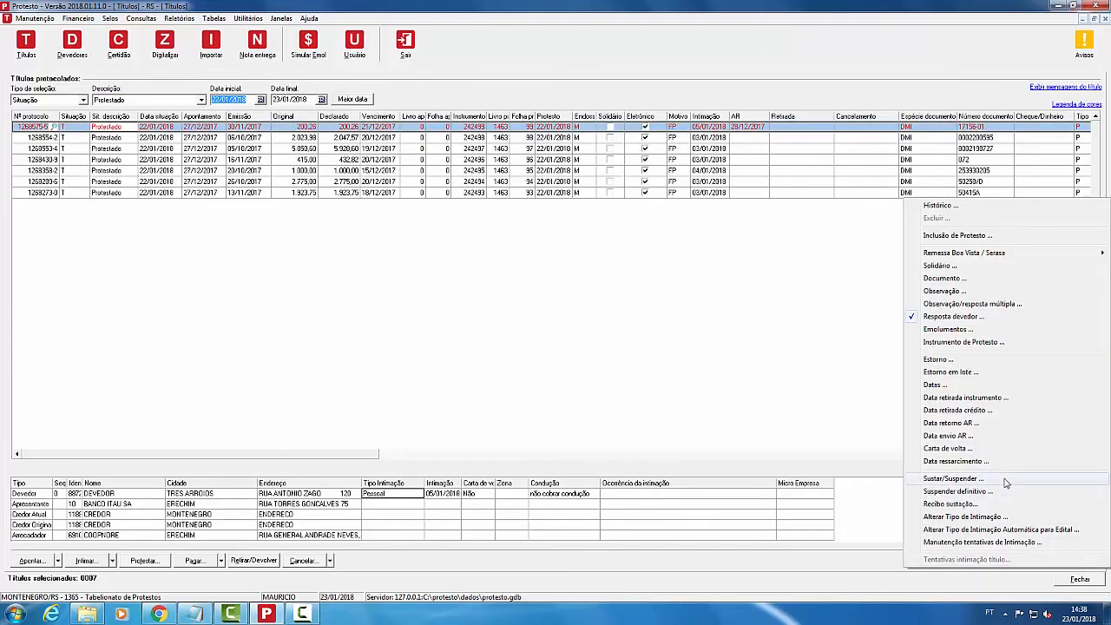
click(1007, 479)
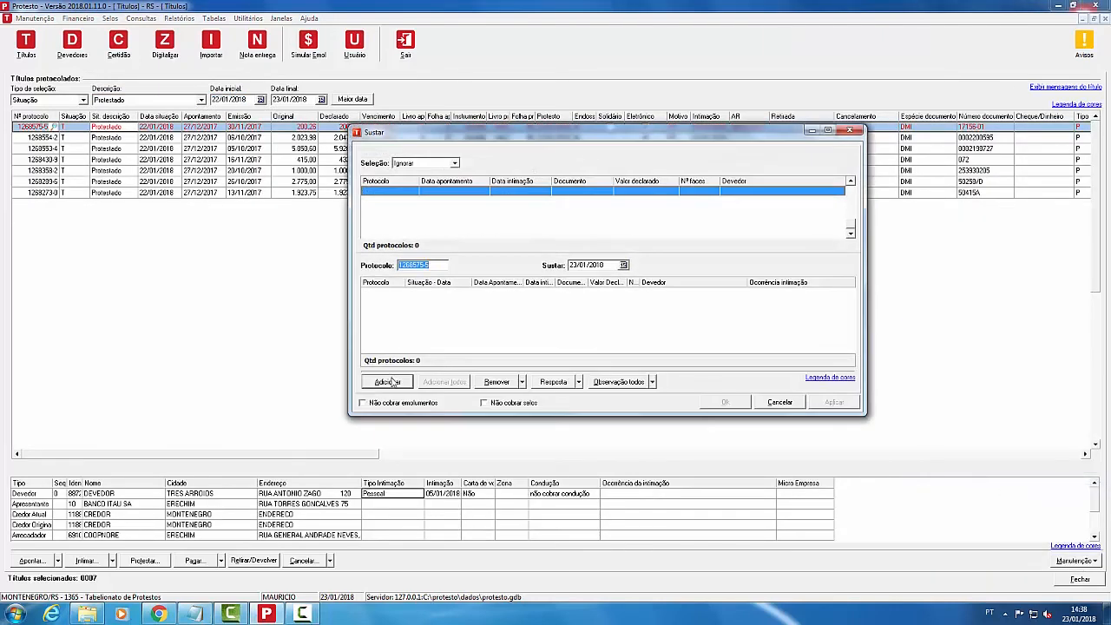
click(769, 401)
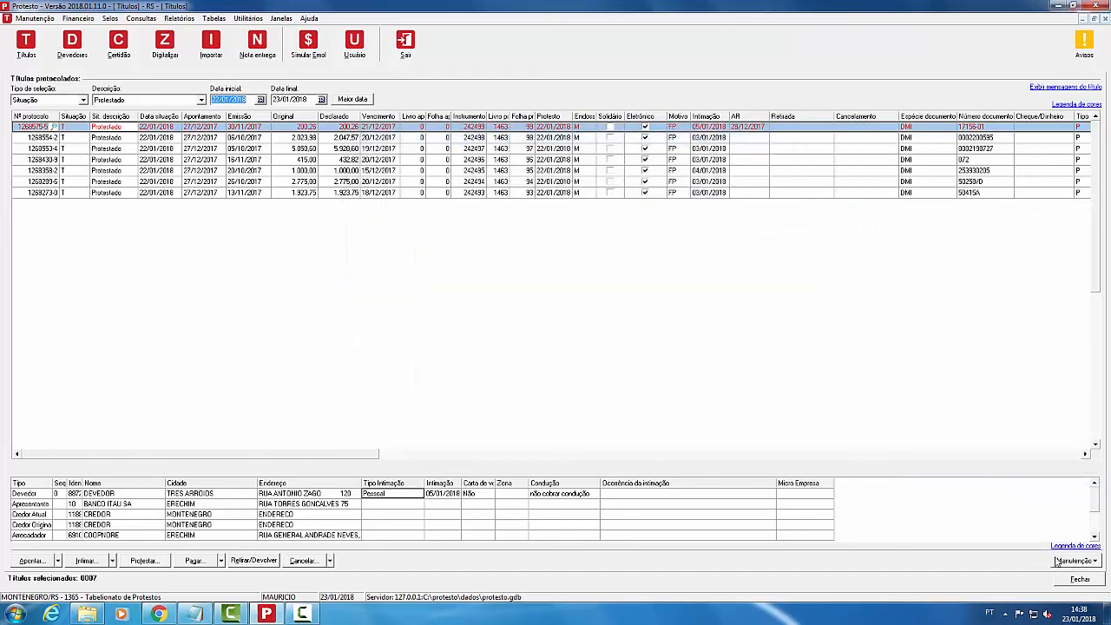
click(1064, 562)
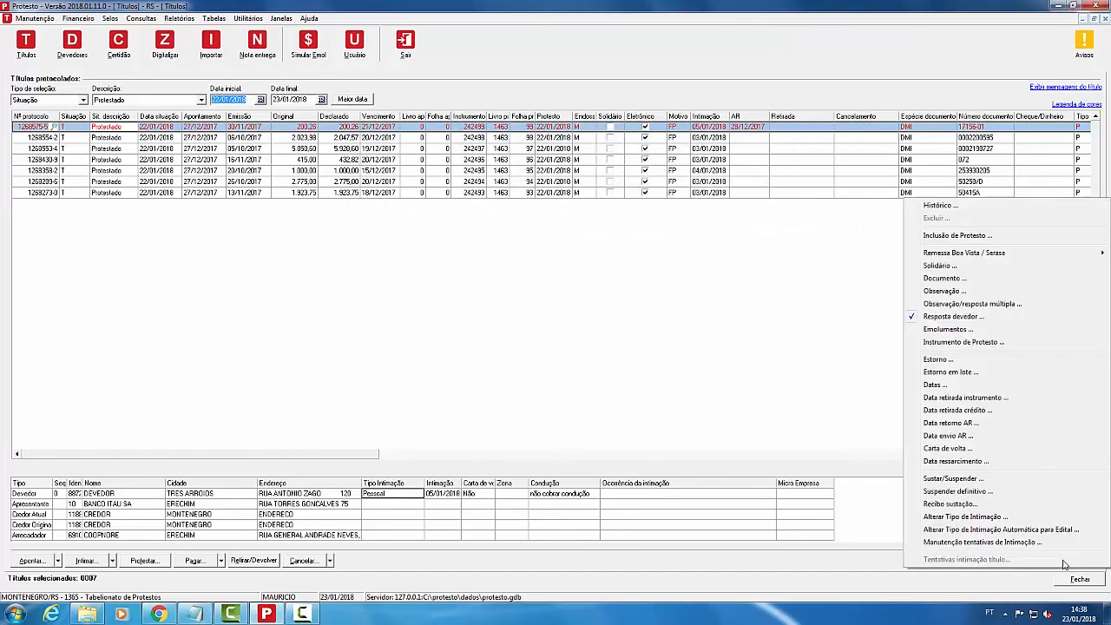
click(991, 483)
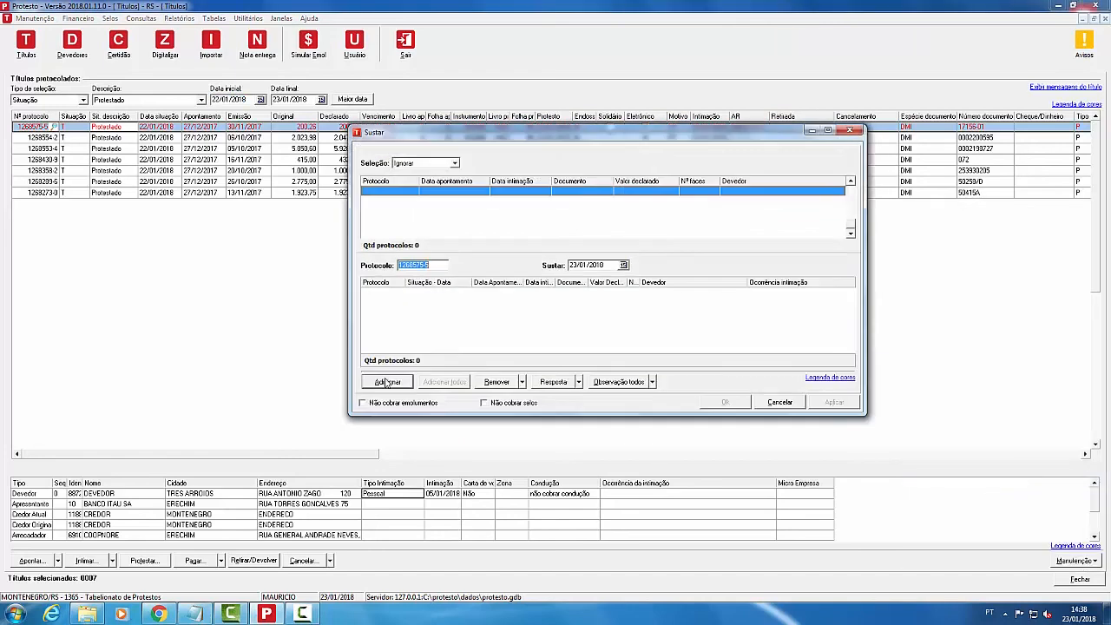
click(387, 382)
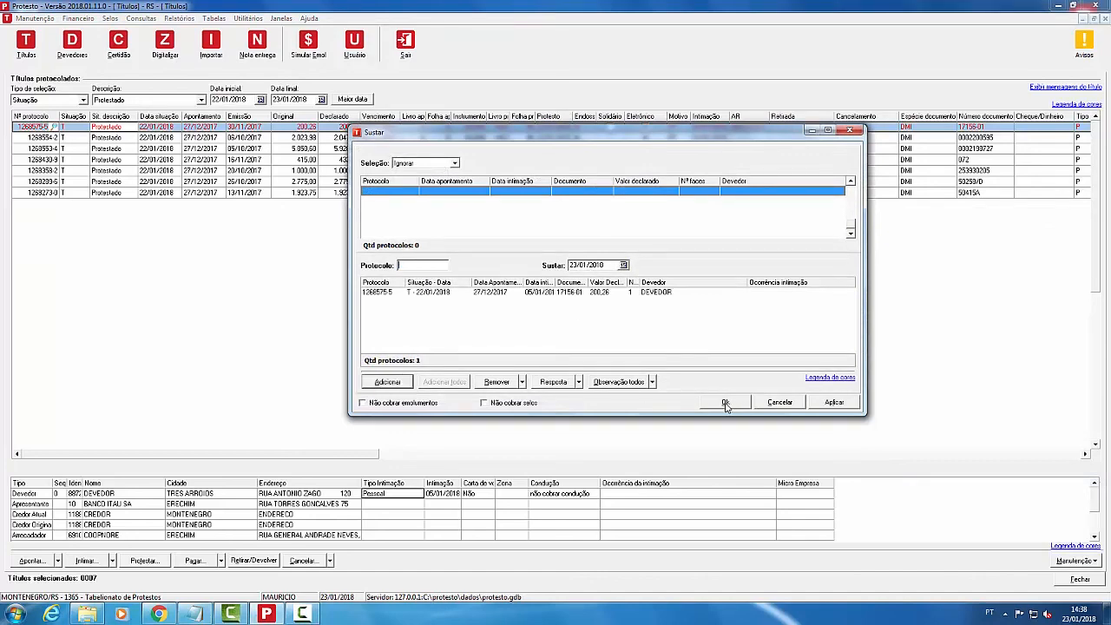
click(727, 402)
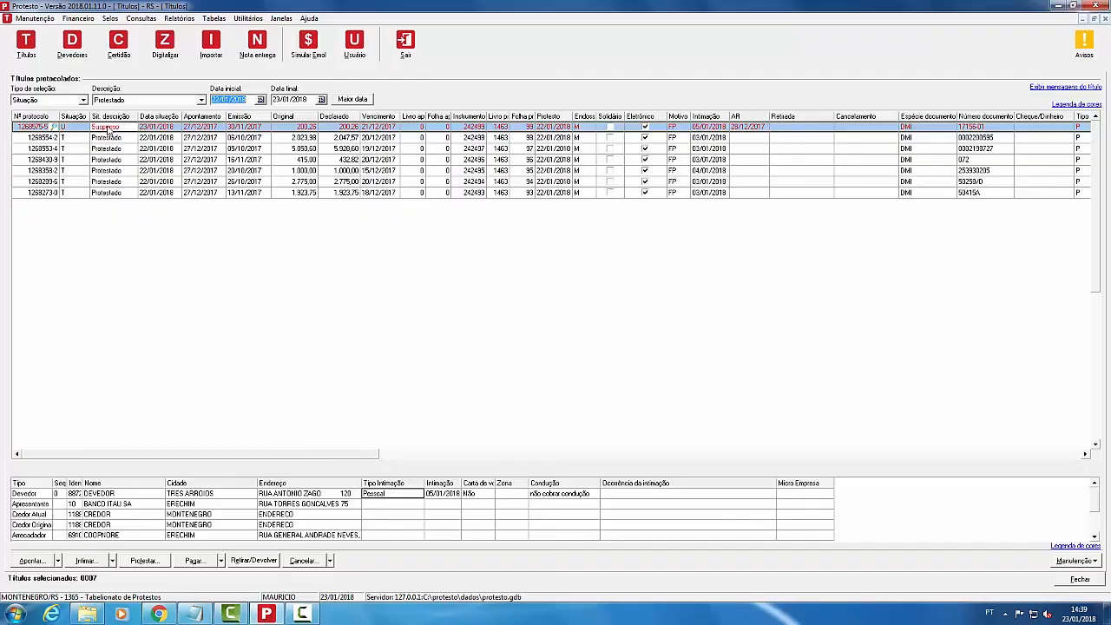
click(1075, 561)
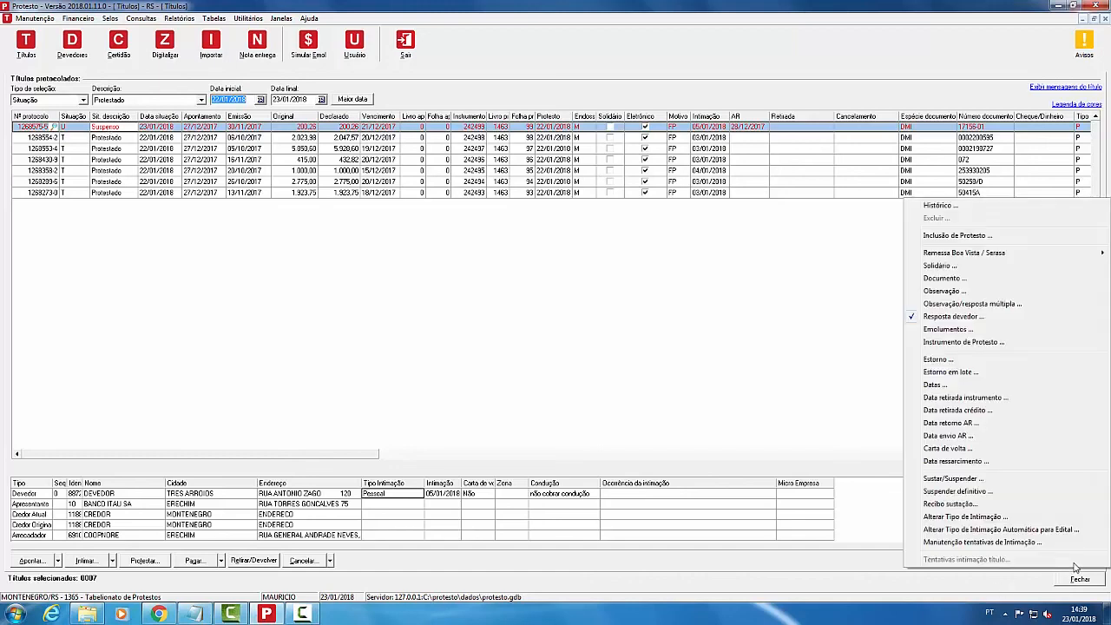
Step: Add protocol 1268575-5 in Suspender definitivo and confirm, marking it Suspenso definitivo
click(1005, 493)
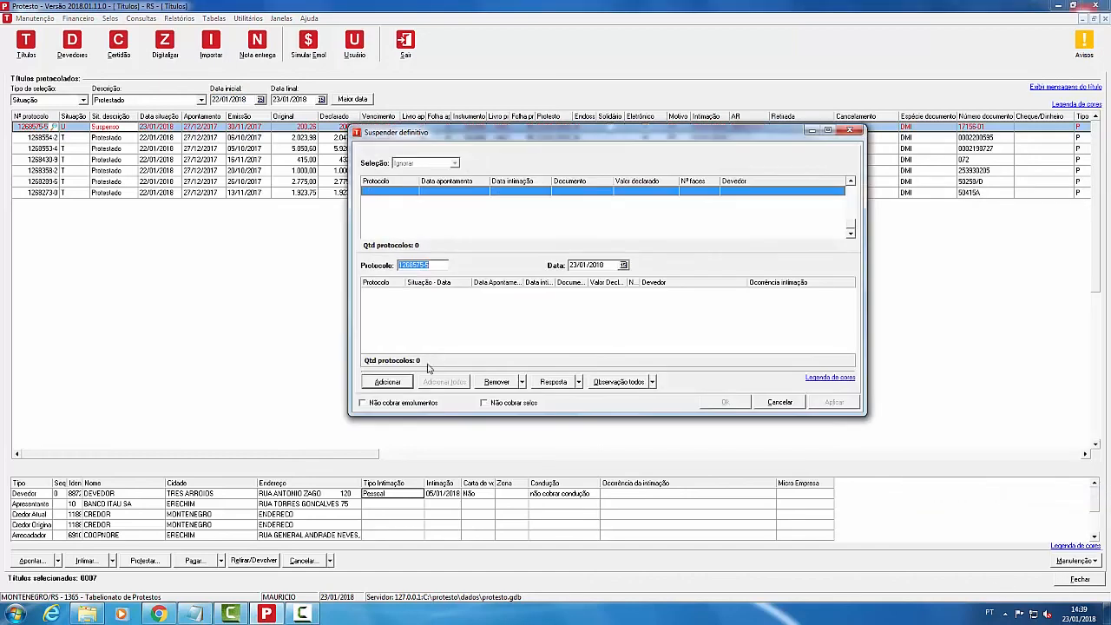
click(386, 383)
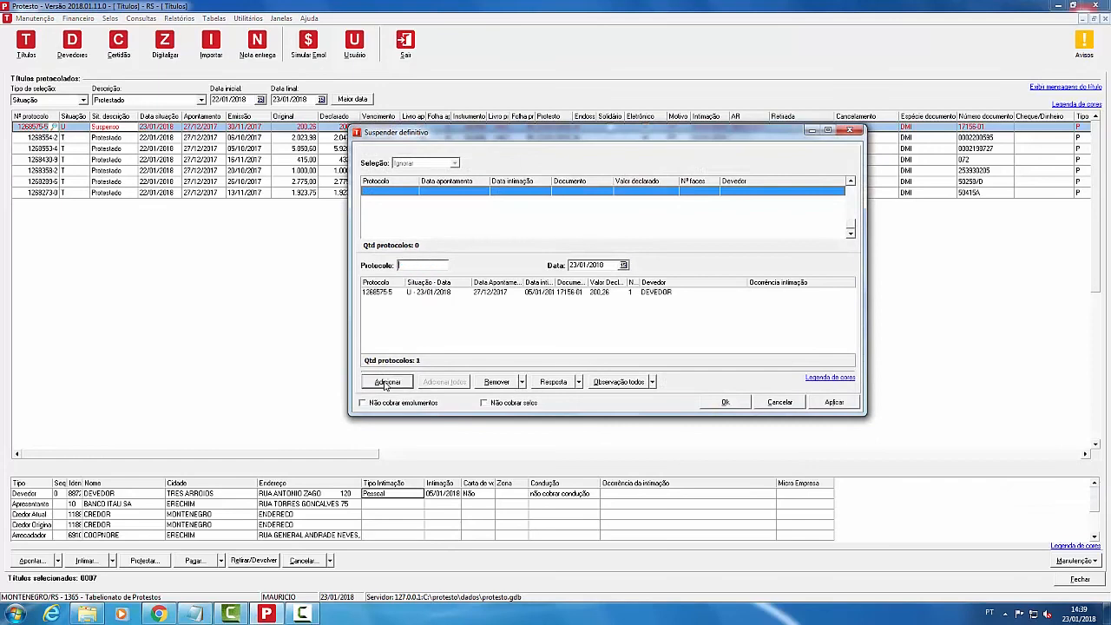
click(724, 403)
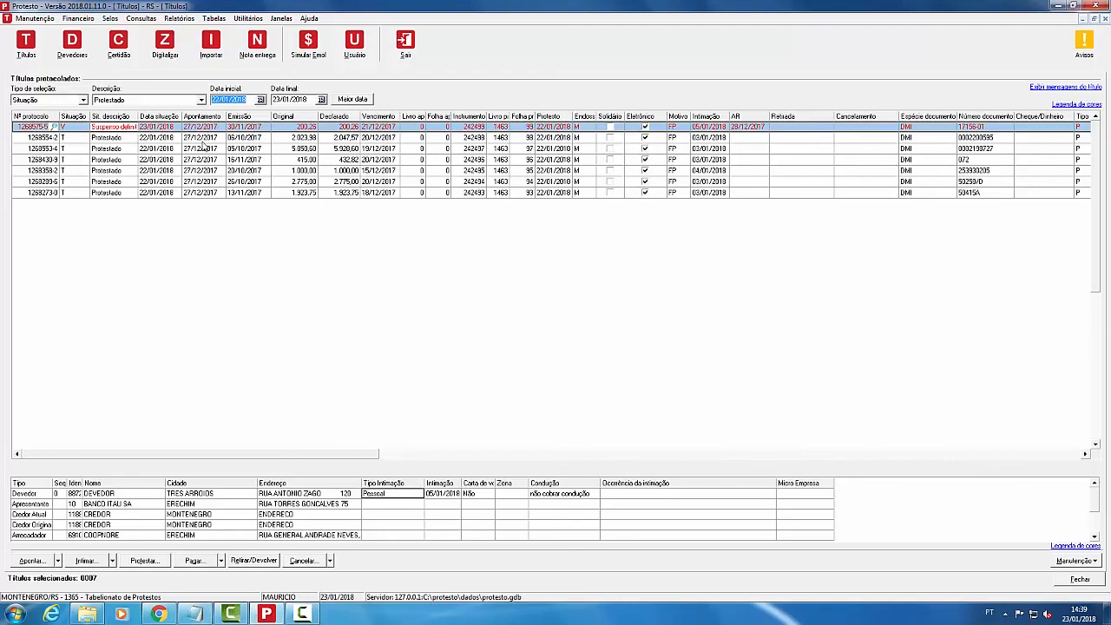
click(202, 140)
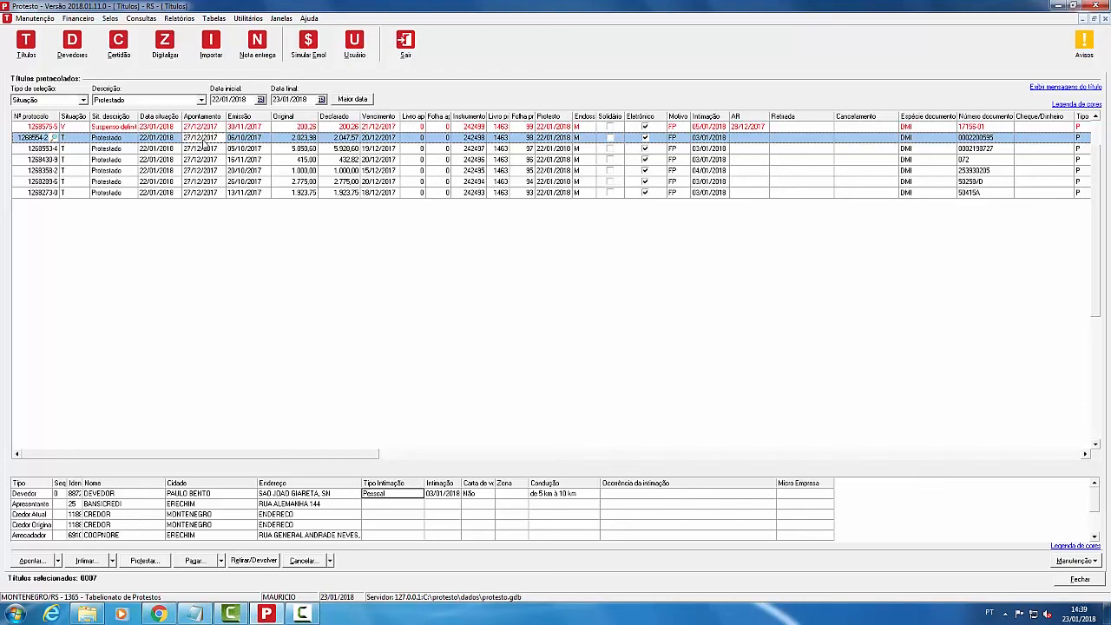
Step: Switch to Chrome, open Sky Informática's 40-video [STS] Protesto playlist, and scroll its panel
click(158, 614)
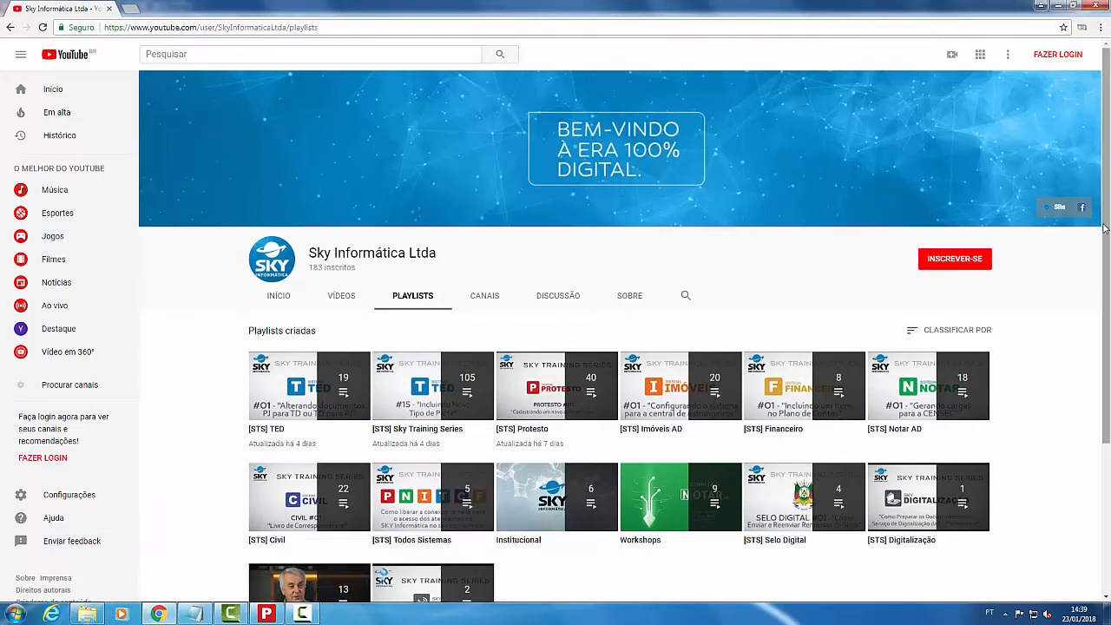
scroll(1104, 259, down, 1)
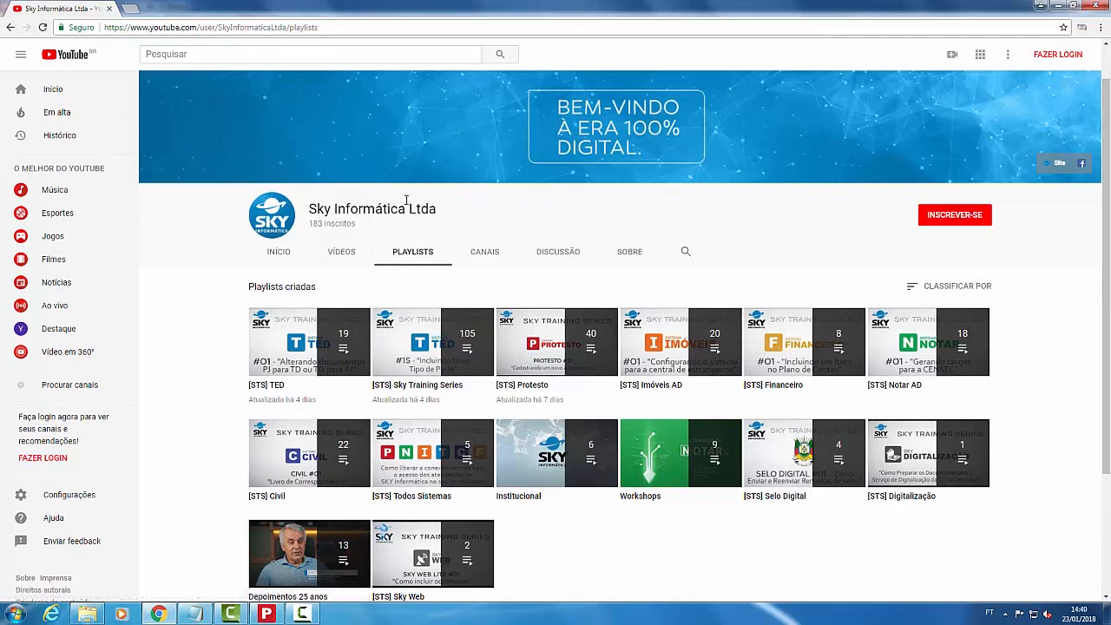
click(531, 393)
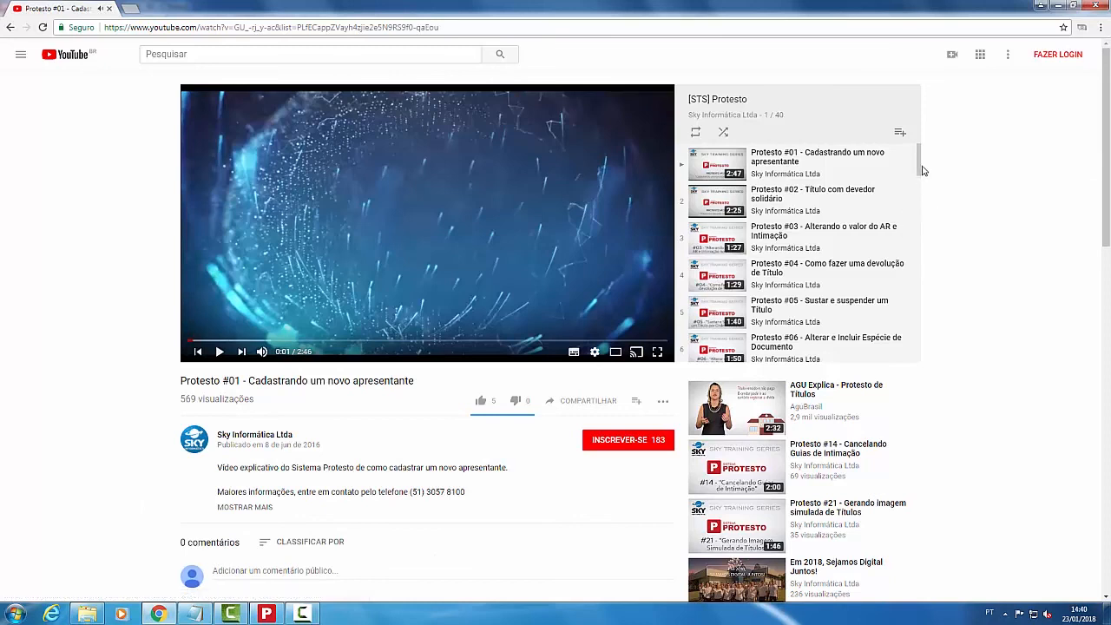
drag(921, 165, 915, 357)
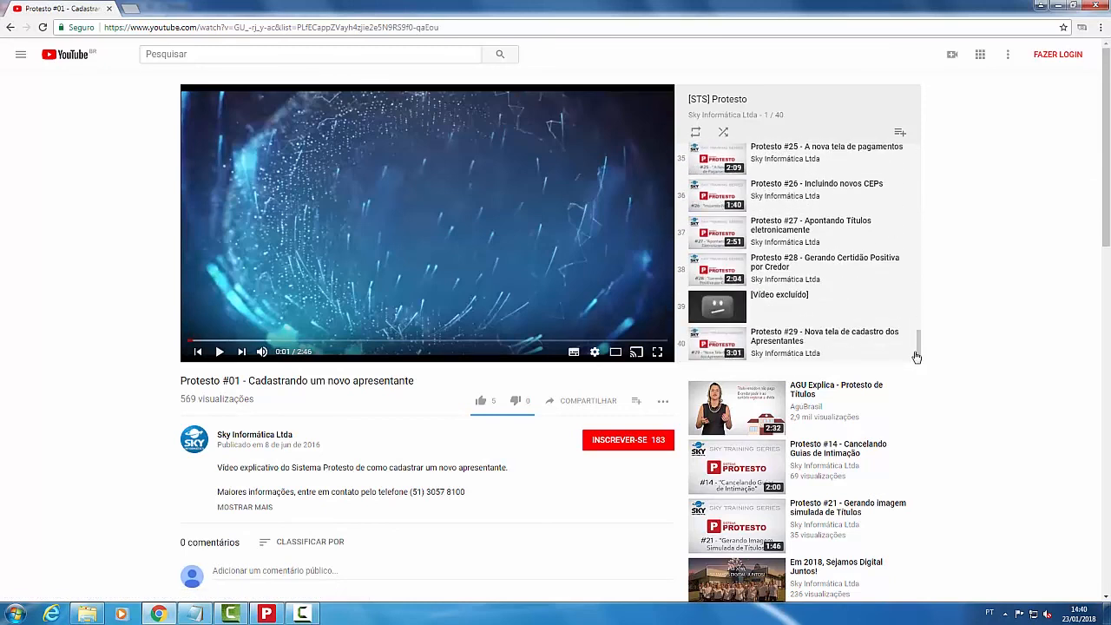